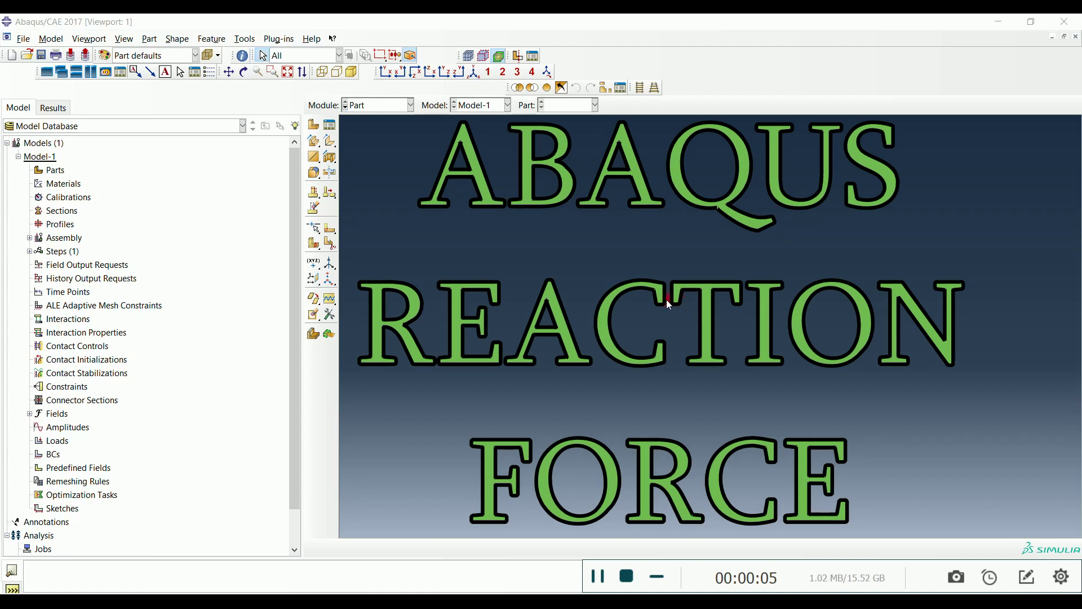
- Create a 2D planar deformable part with a shell base feature and an approximate size of 200
{"action": "left_click", "coordinate": [666, 299]}
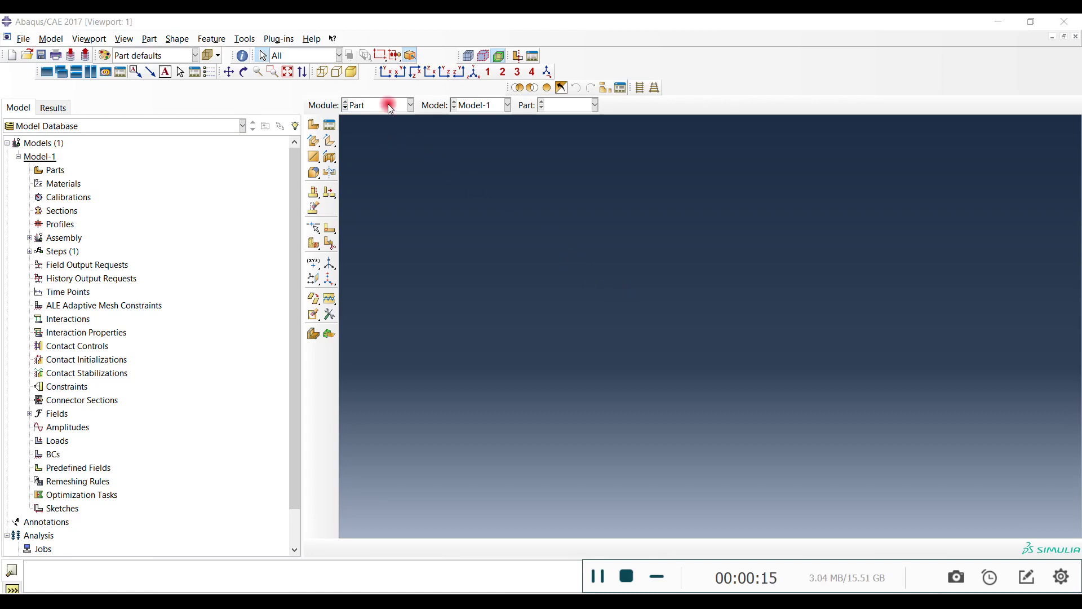
{"action": "left_click", "coordinate": [314, 125]}
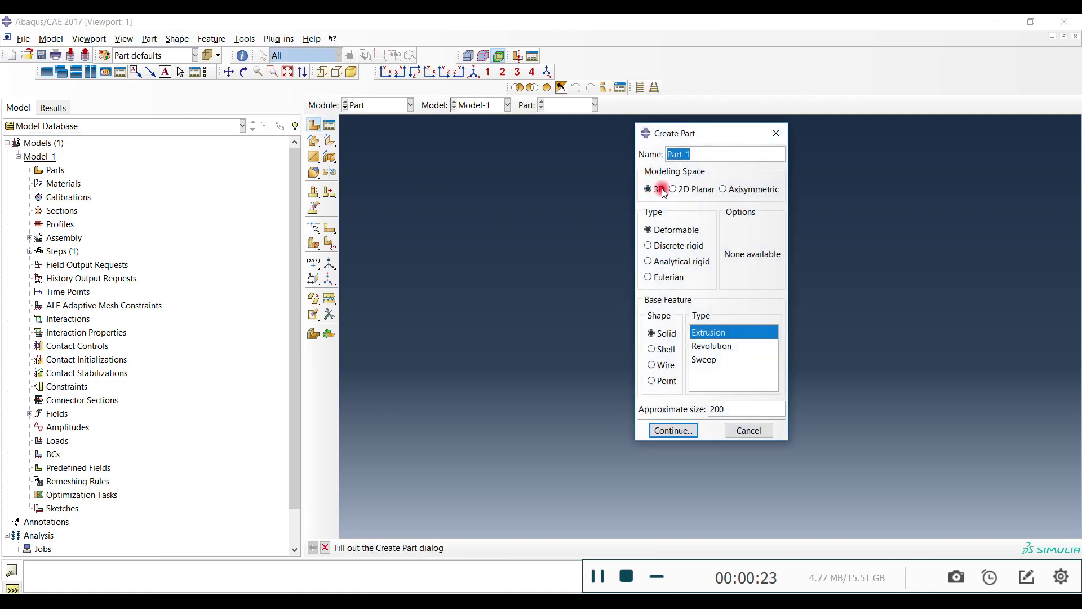
{"action": "left_click", "coordinate": [684, 191]}
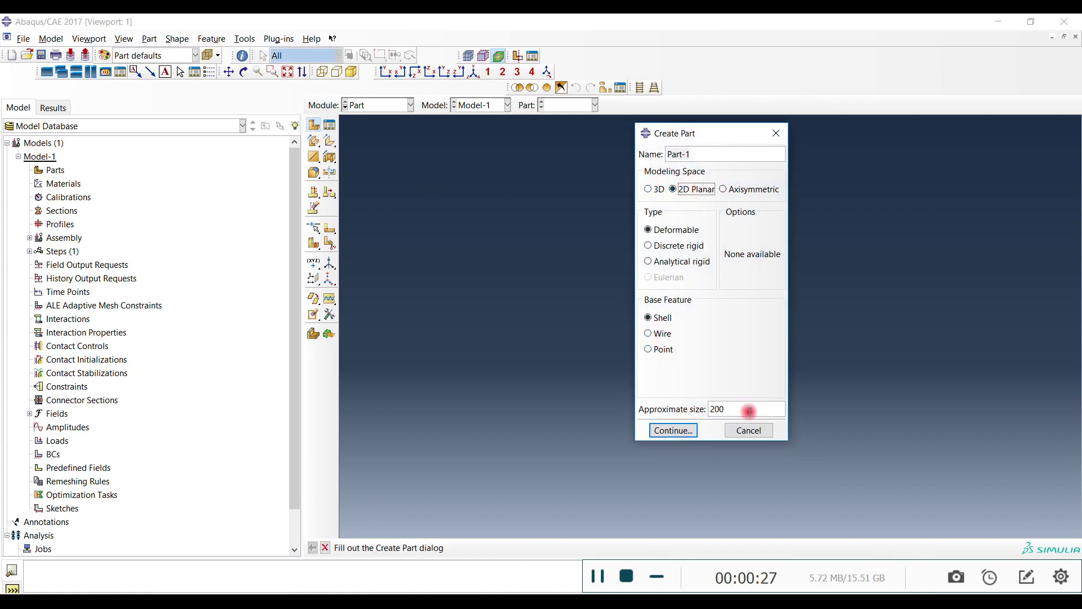
{"action": "left_click", "coordinate": [673, 431]}
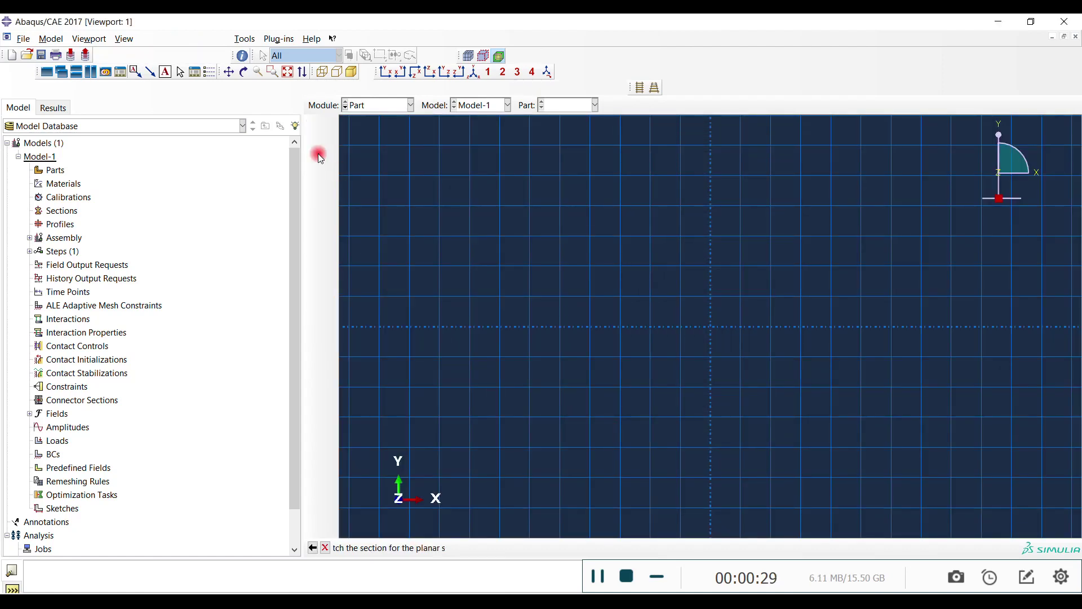
- Sketch an upright rectangle around the origin and finish the sketch to form the planar shell plate
{"action": "left_click", "coordinate": [329, 141]}
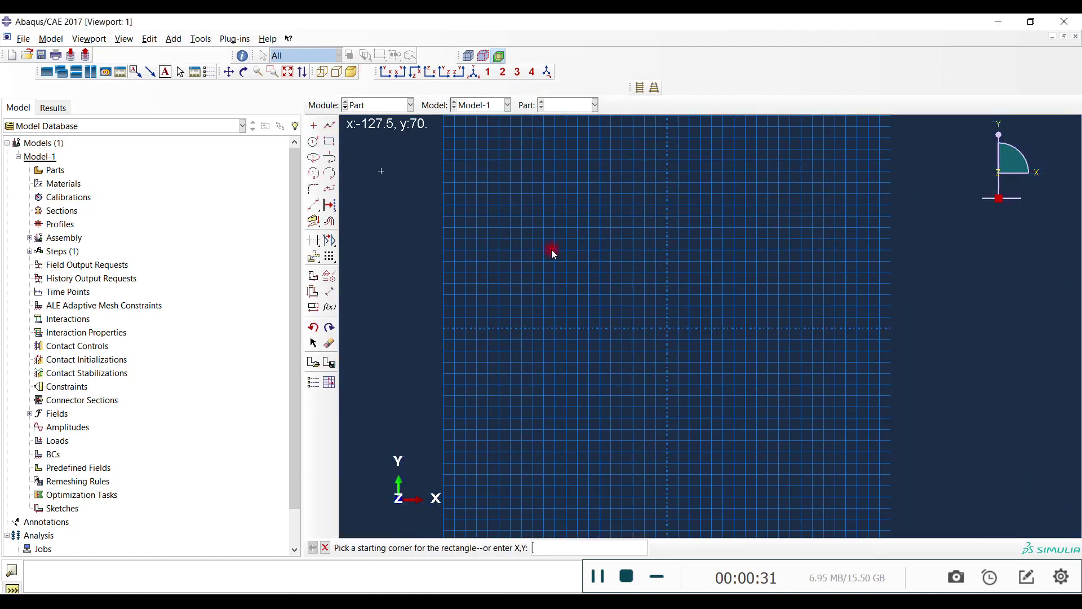
{"action": "left_click", "coordinate": [708, 413]}
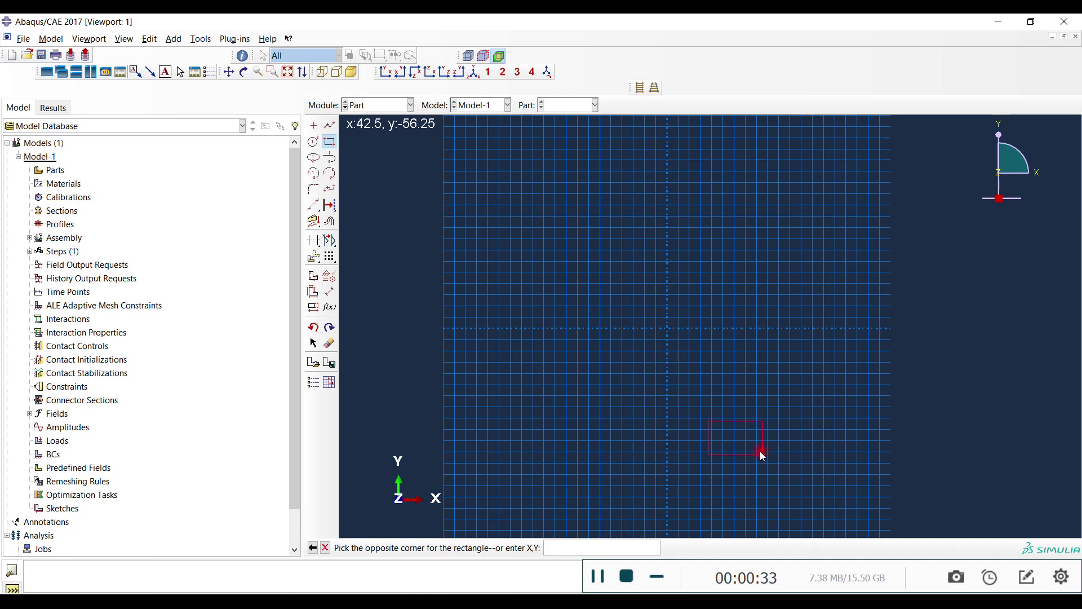
{"action": "left_click", "coordinate": [595, 236]}
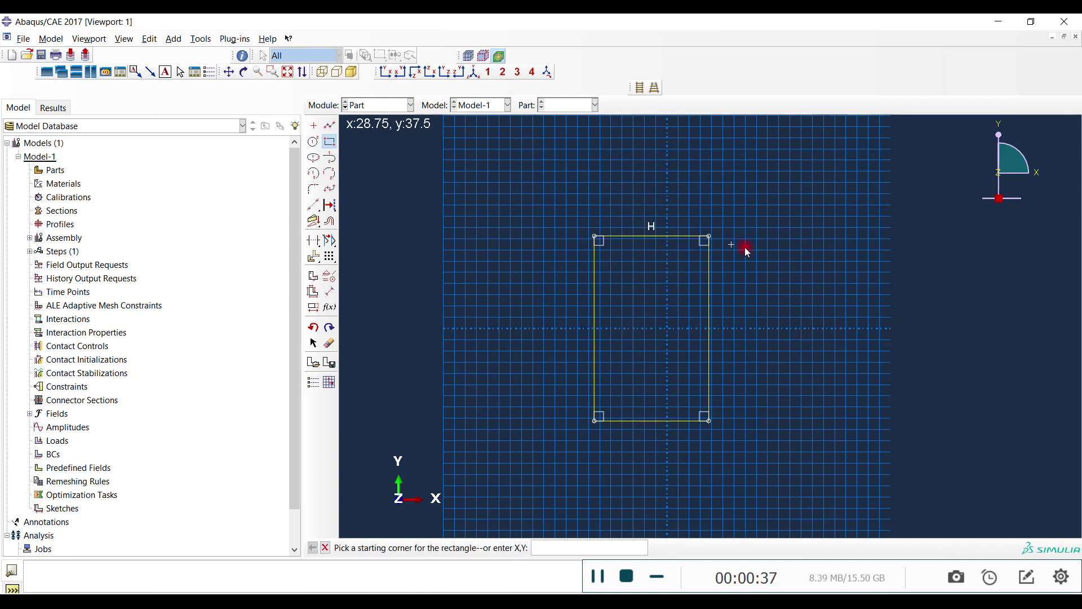
{"action": "middle_click", "coordinate": [870, 316]}
{"action": "middle_click", "coordinate": [834, 299]}
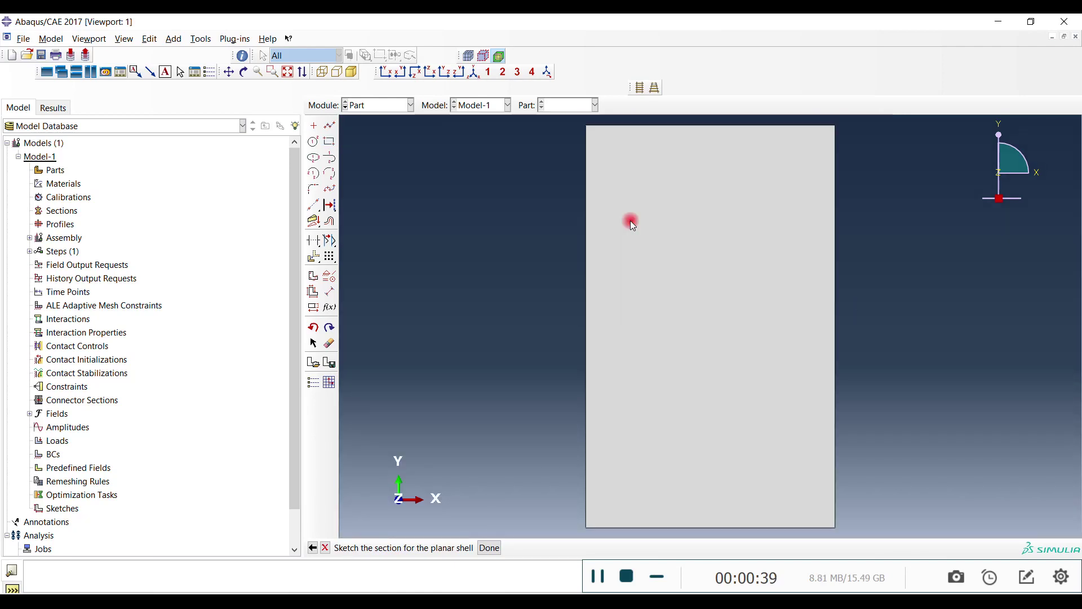
- In the Property module, start a section assignment for the whole plate and create a solid, homogeneous section for it
{"action": "left_click", "coordinate": [366, 104]}
{"action": "left_click", "coordinate": [368, 133]}
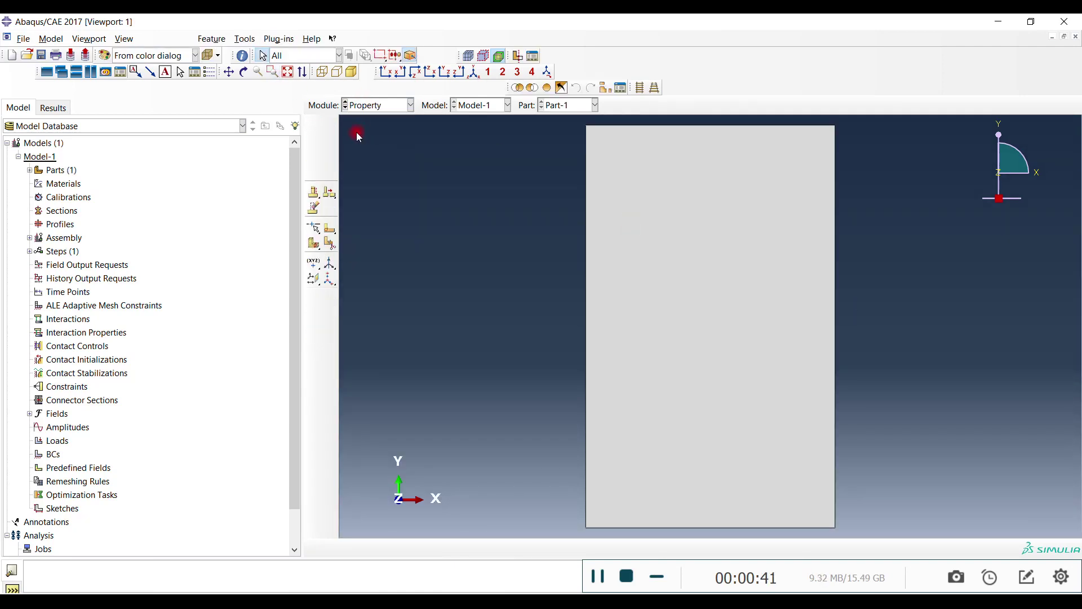
{"action": "left_click", "coordinate": [314, 175]}
{"action": "middle_click", "coordinate": [452, 235]}
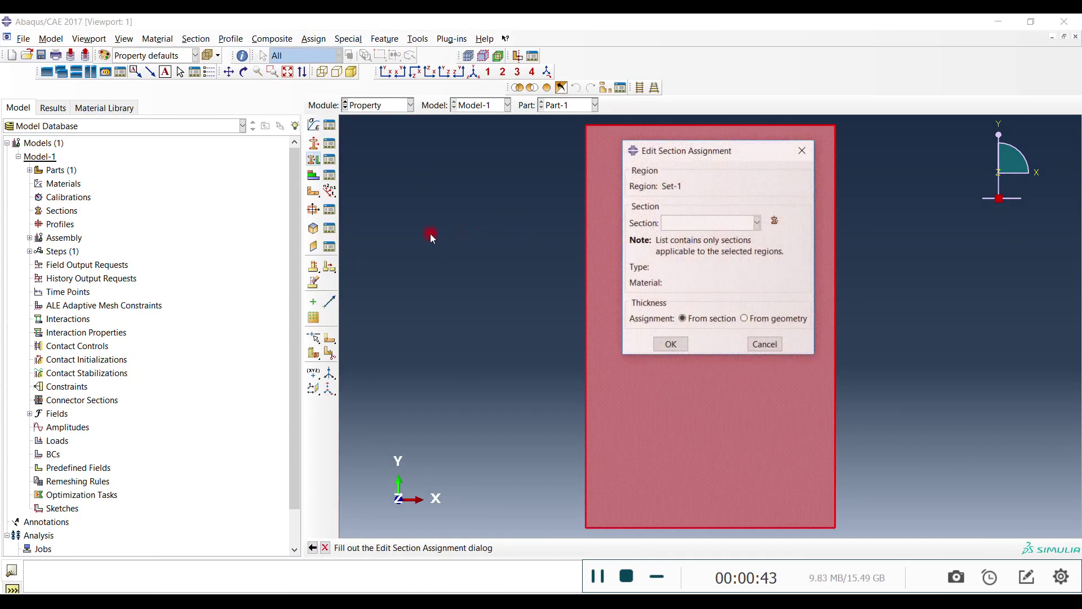
{"action": "left_click", "coordinate": [775, 220]}
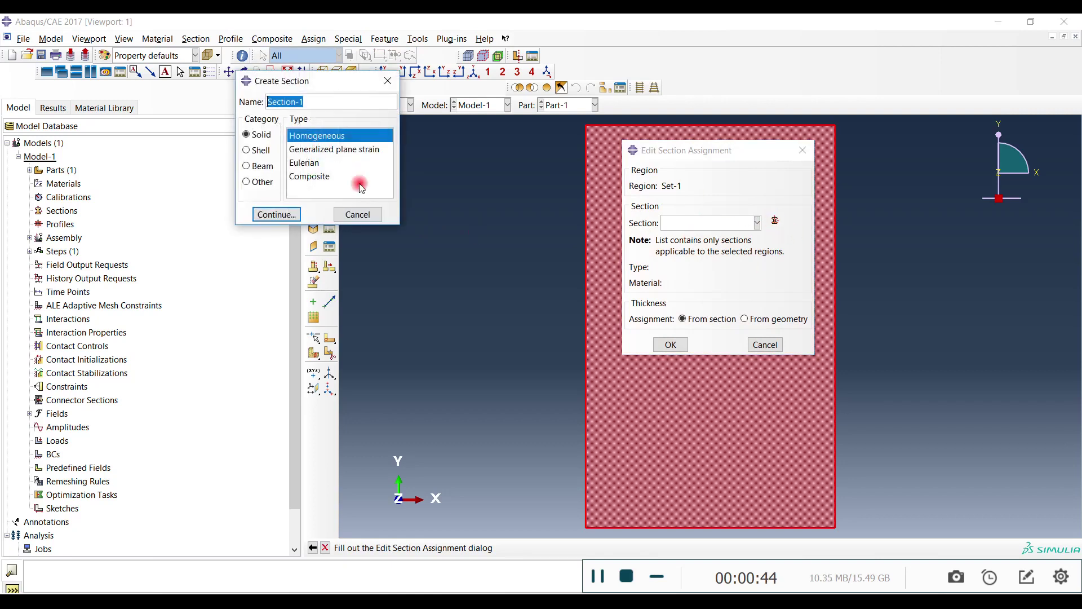
{"action": "left_click", "coordinate": [276, 214]}
- Create an isotropic elastic material with Young's modulus 1e9 and Poisson's ratio 0.3, and assign the section using it to the plate
{"action": "left_click", "coordinate": [760, 251]}
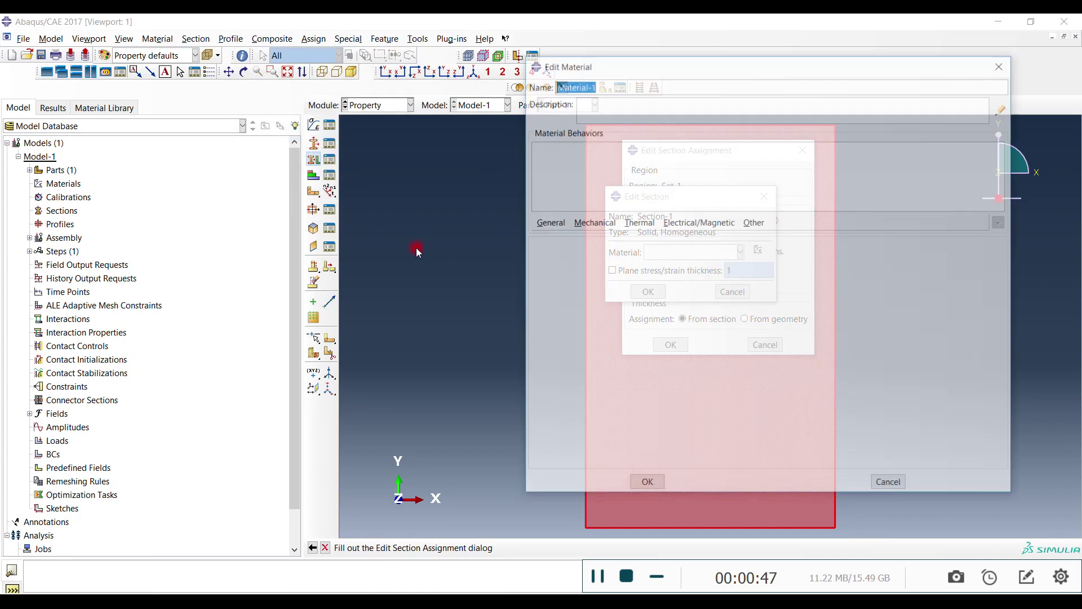
{"action": "left_click", "coordinate": [591, 222]}
{"action": "mouse_move", "coordinate": [654, 237]}
{"action": "left_click", "coordinate": [772, 238]}
{"action": "left_click", "coordinate": [584, 401]}
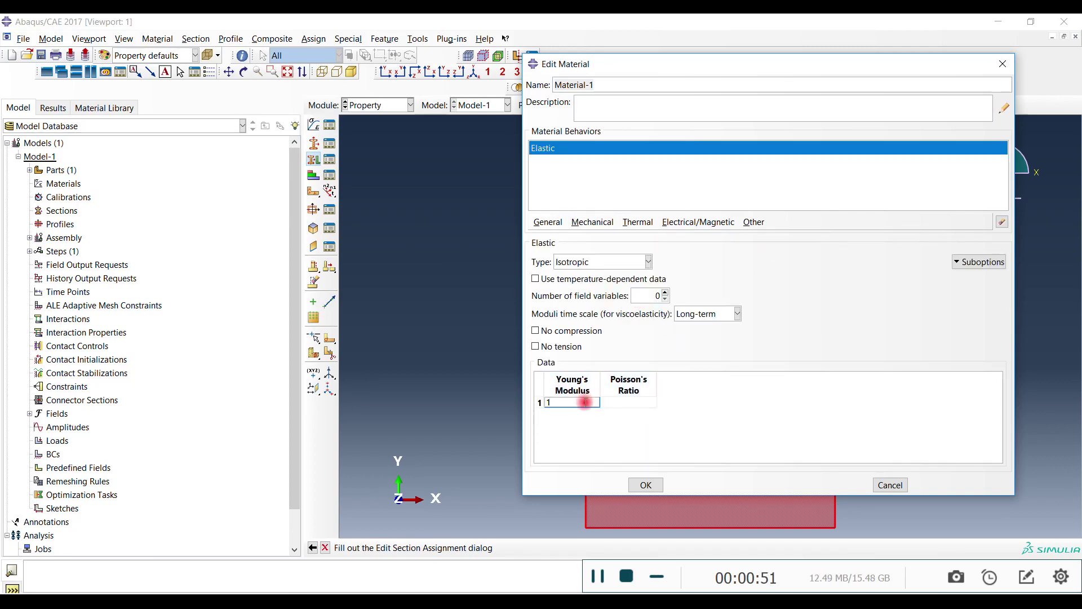
{"action": "left_click", "coordinate": [630, 402]}
{"action": "type", "text": "0.3"}
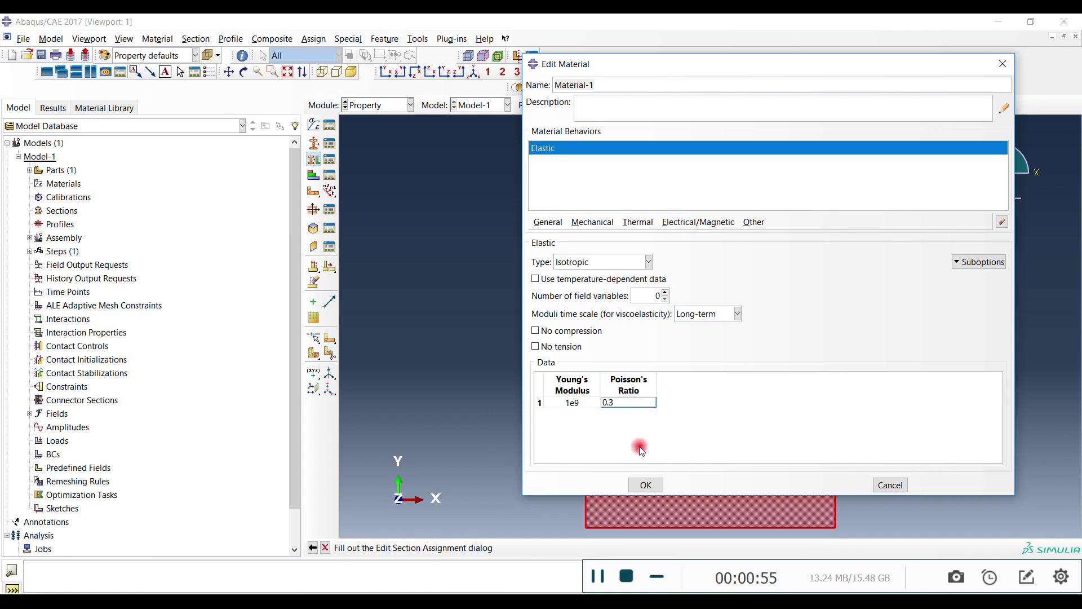
{"action": "left_click", "coordinate": [636, 486]}
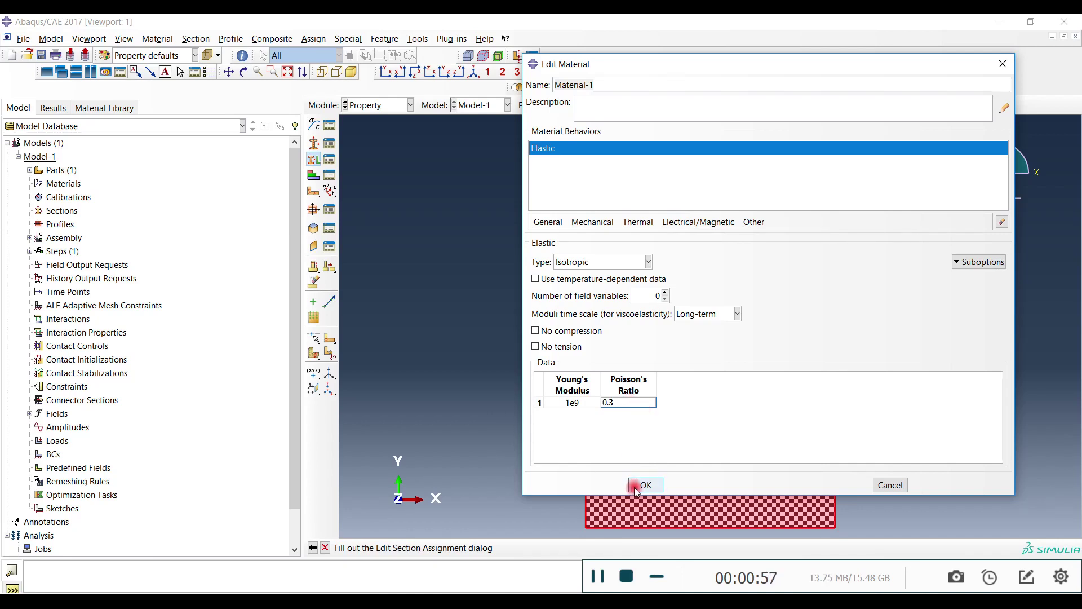
{"action": "left_click", "coordinate": [644, 295]}
{"action": "left_click", "coordinate": [671, 345]}
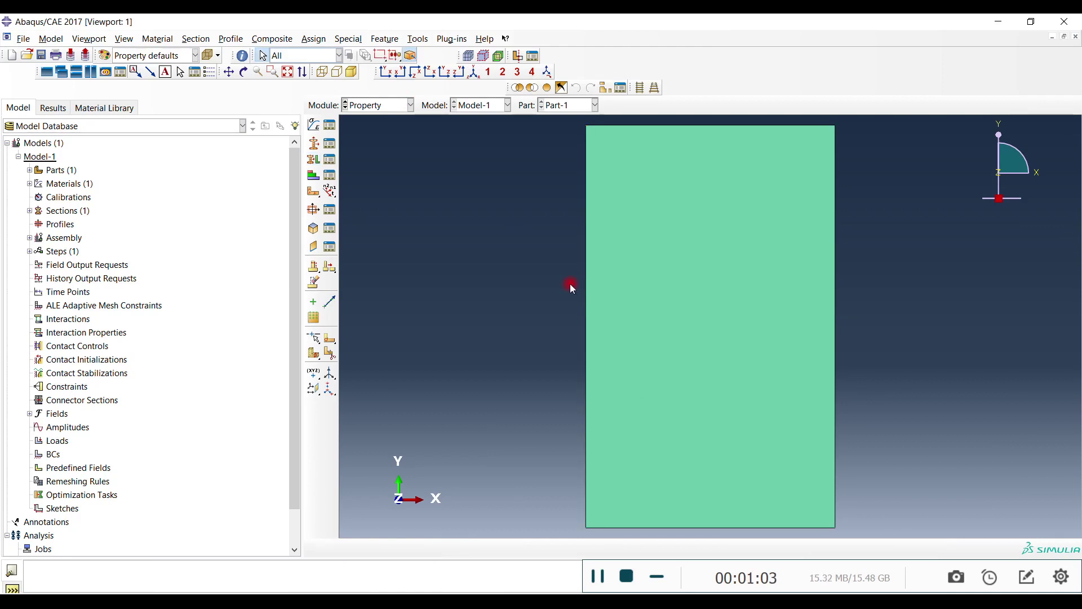
- In the Assembly module, create a dependent instance of Part-1
{"action": "left_click", "coordinate": [375, 105]}
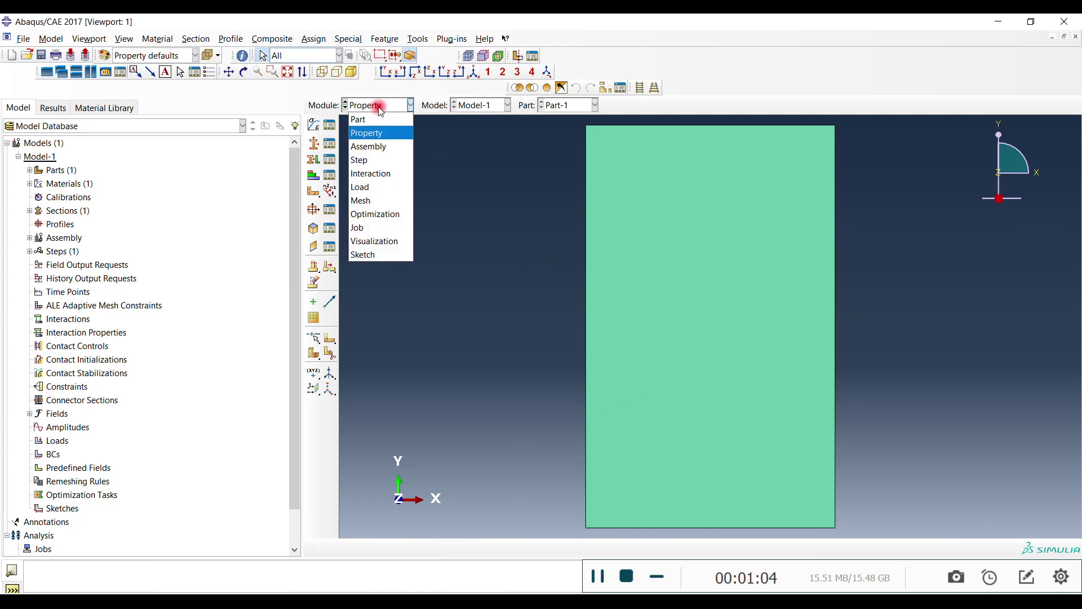
{"action": "left_click", "coordinate": [396, 147]}
{"action": "left_click", "coordinate": [313, 124]}
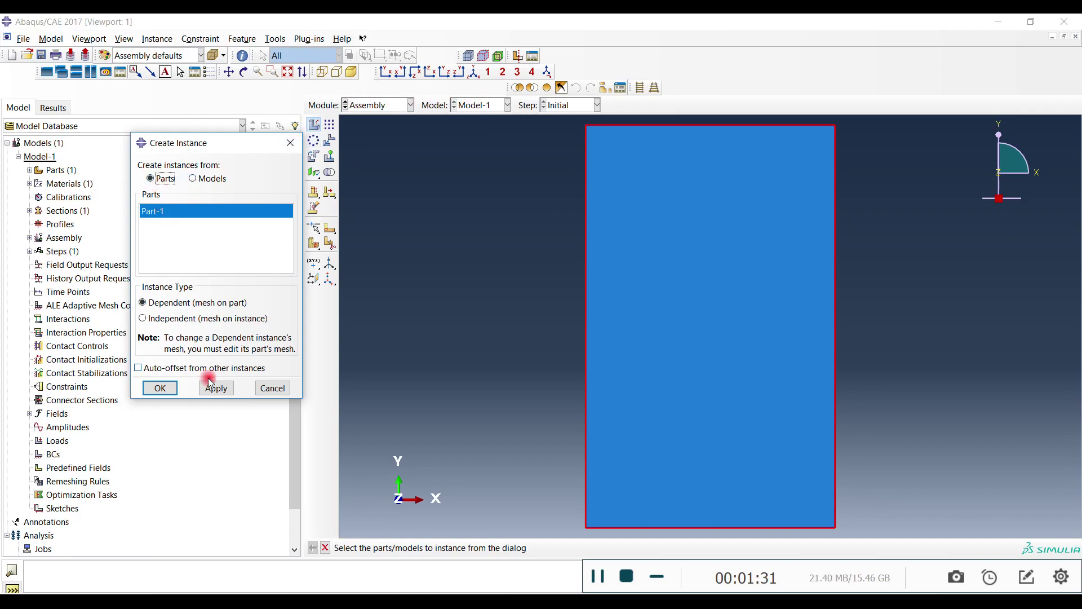
{"action": "left_click", "coordinate": [735, 218]}
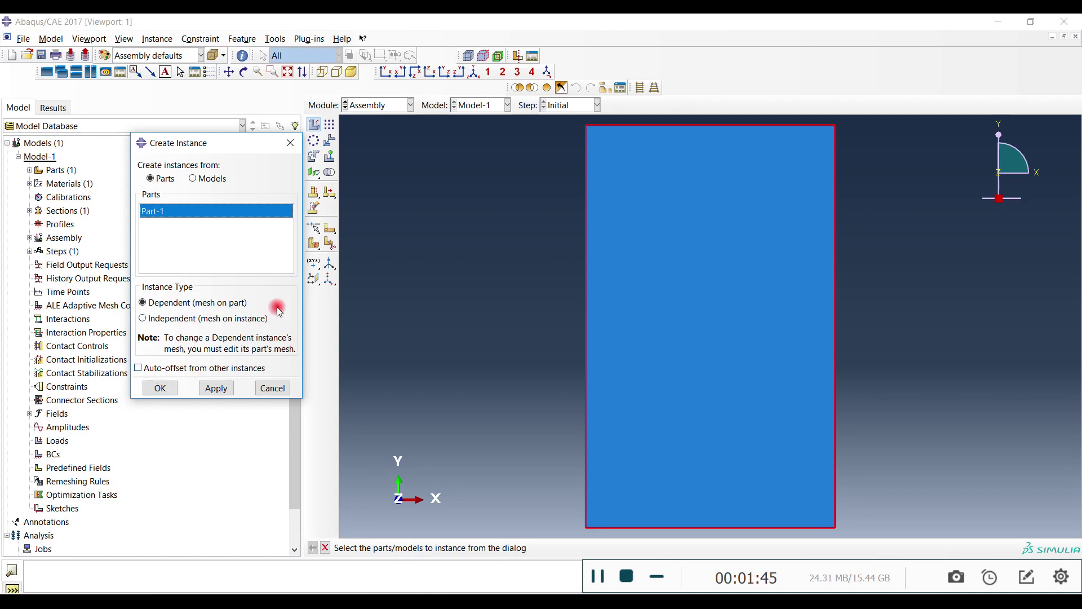
{"action": "left_click", "coordinate": [161, 388]}
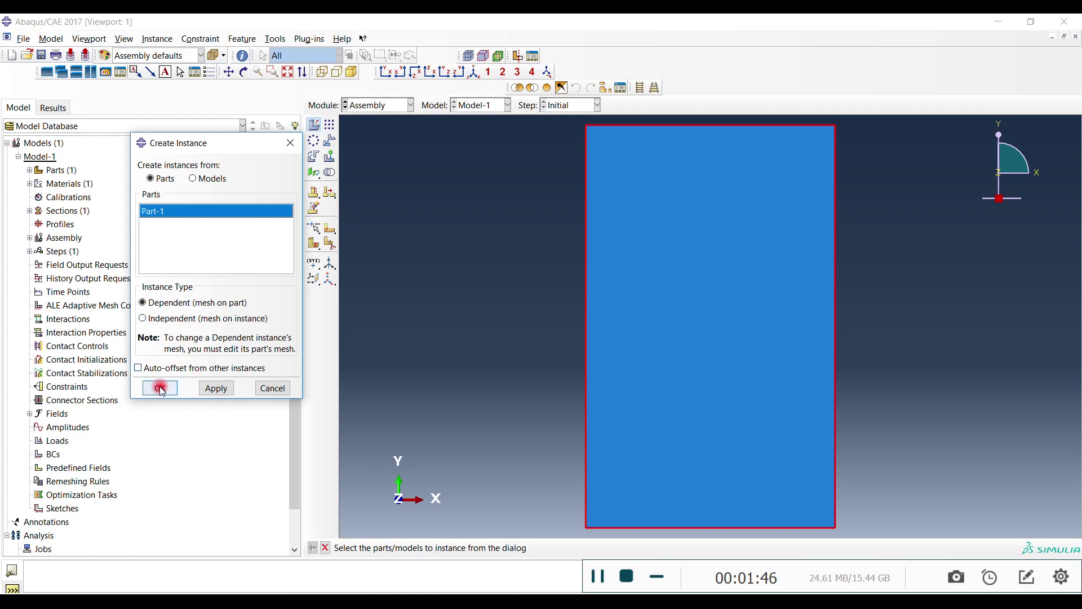
- In the Step module, create a Static, General step after the Initial step
{"action": "left_click", "coordinate": [372, 107]}
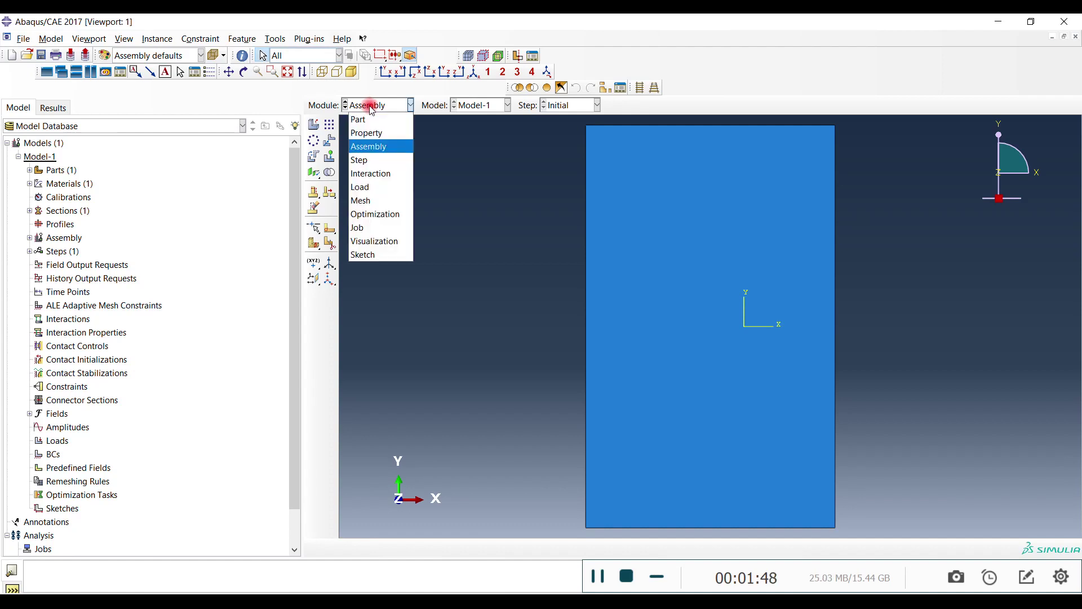
{"action": "left_click", "coordinate": [369, 162]}
{"action": "left_click", "coordinate": [329, 124]}
{"action": "left_click", "coordinate": [191, 334]}
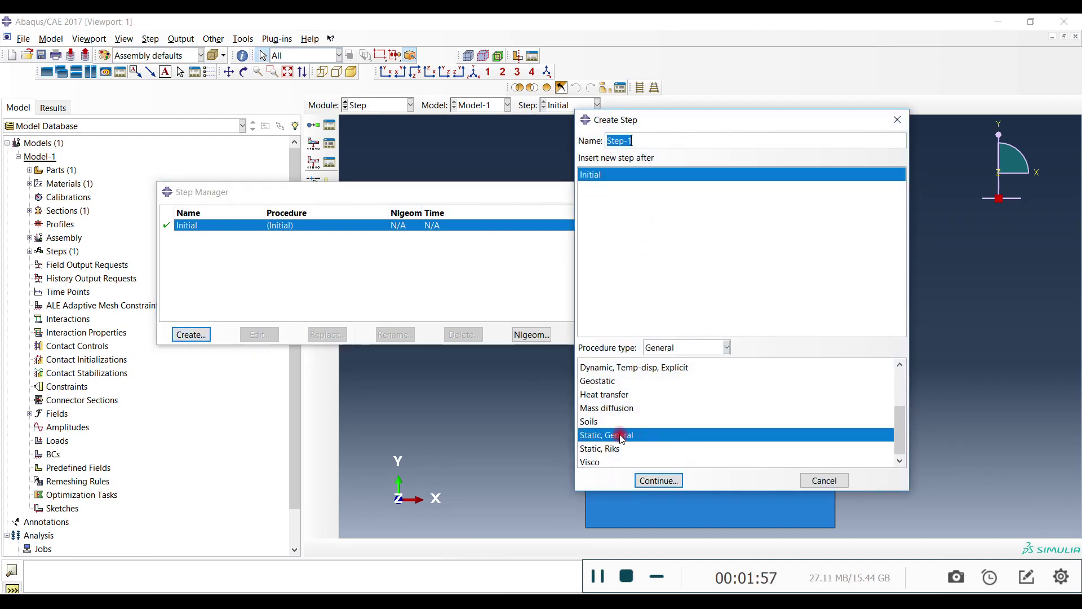
{"action": "left_click", "coordinate": [660, 481]}
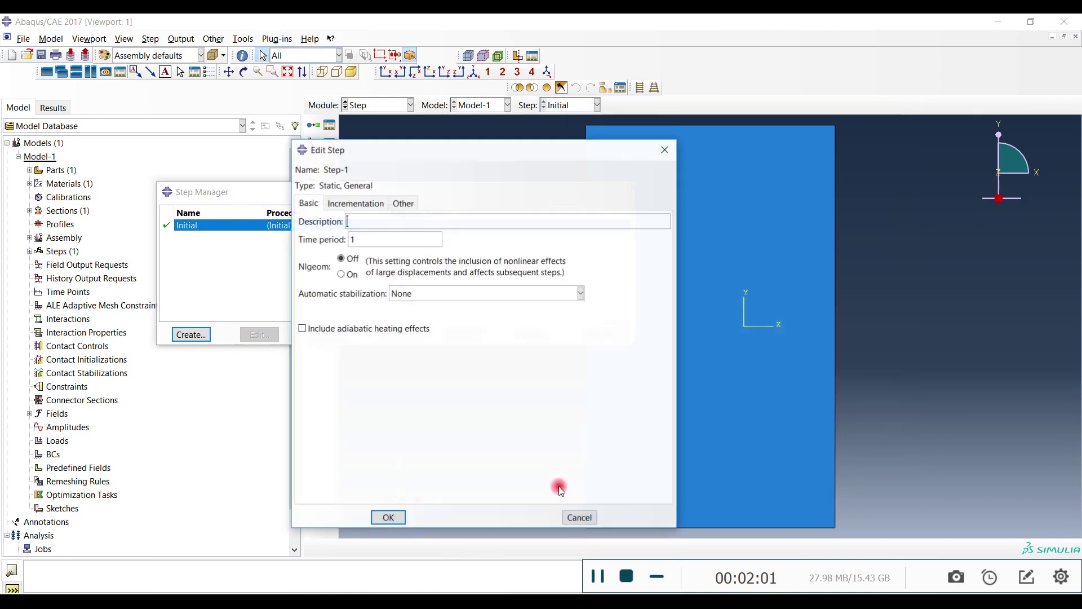
- Set the static step's initial and maximum increment sizes to 0.1, then confirm the step and close the Step Manager
{"action": "left_click", "coordinate": [355, 202]}
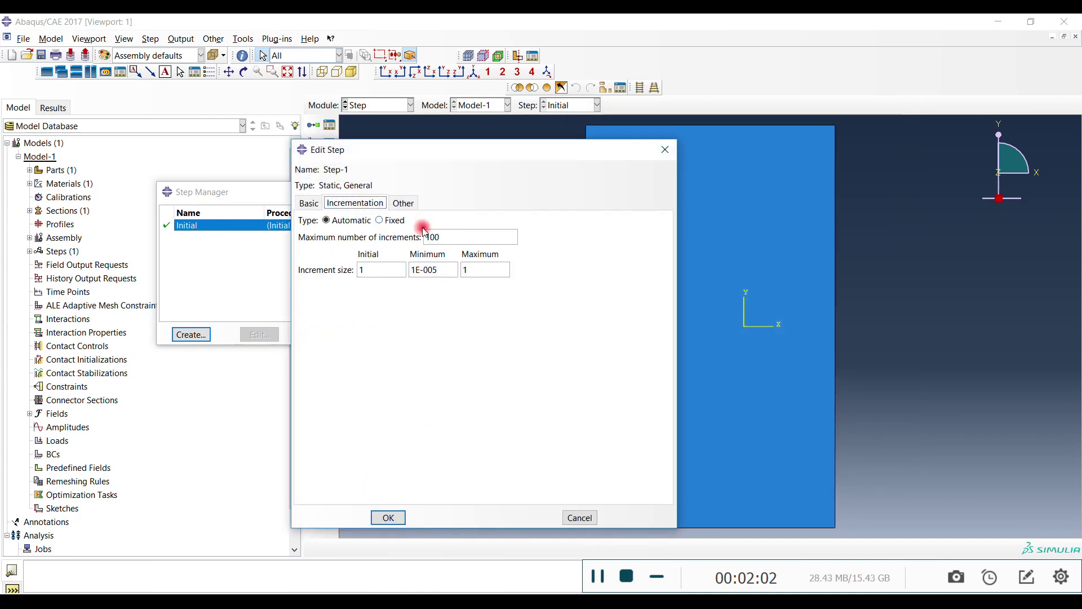
{"action": "left_click", "coordinate": [483, 267]}
{"action": "type", "text": "0.1"}
{"action": "double_click", "coordinate": [367, 270]}
{"action": "type", "text": "0.1"}
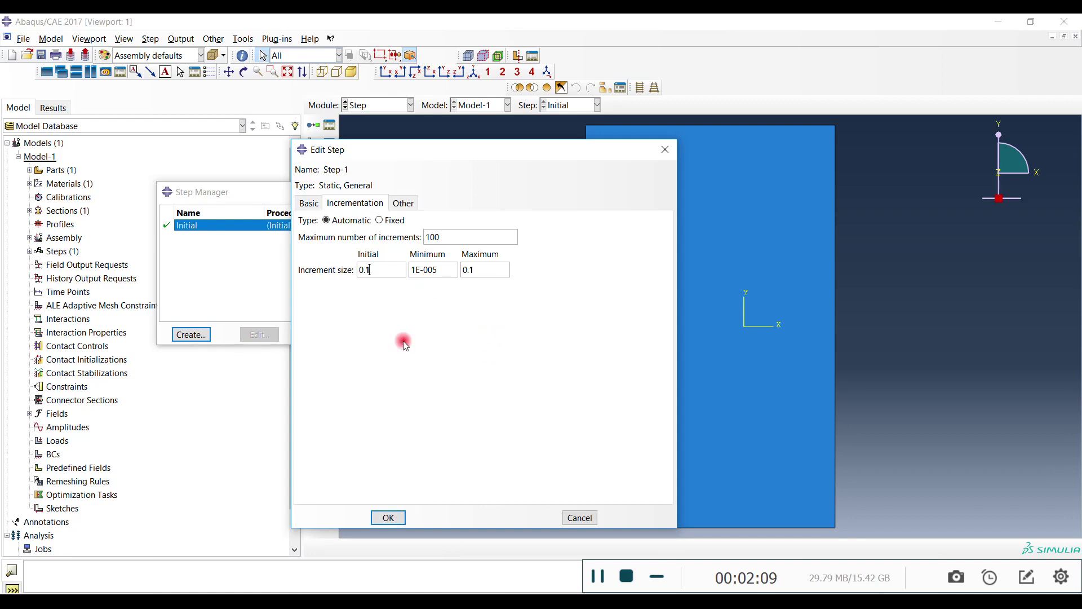
{"action": "left_click", "coordinate": [389, 517]}
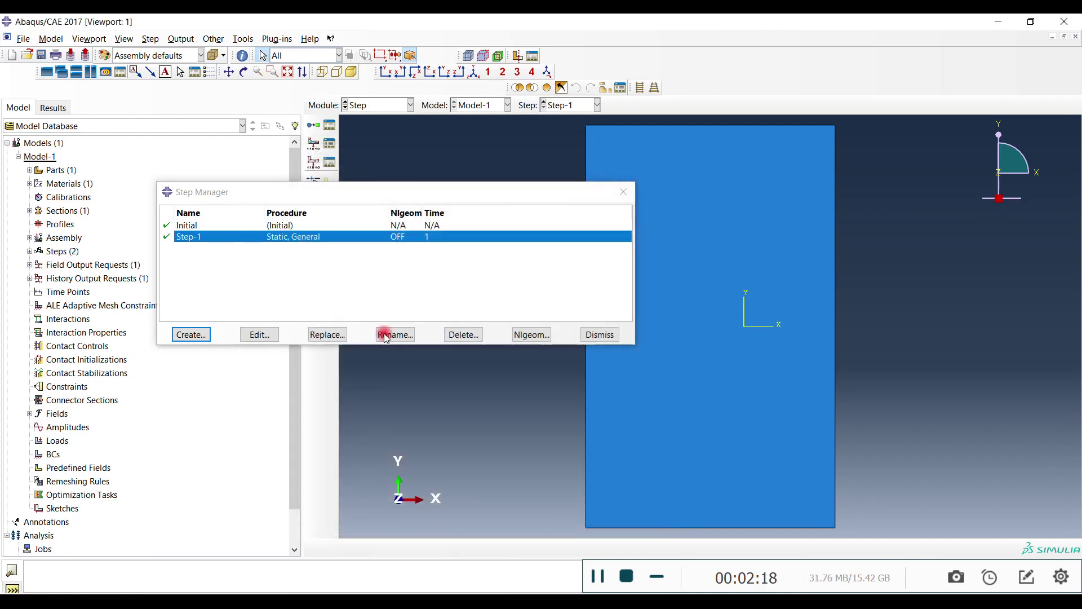
{"action": "left_click", "coordinate": [620, 334]}
- In the Load module, start a mechanical boundary condition BC-1 and assign it to the Initial step
{"action": "left_click", "coordinate": [383, 107]}
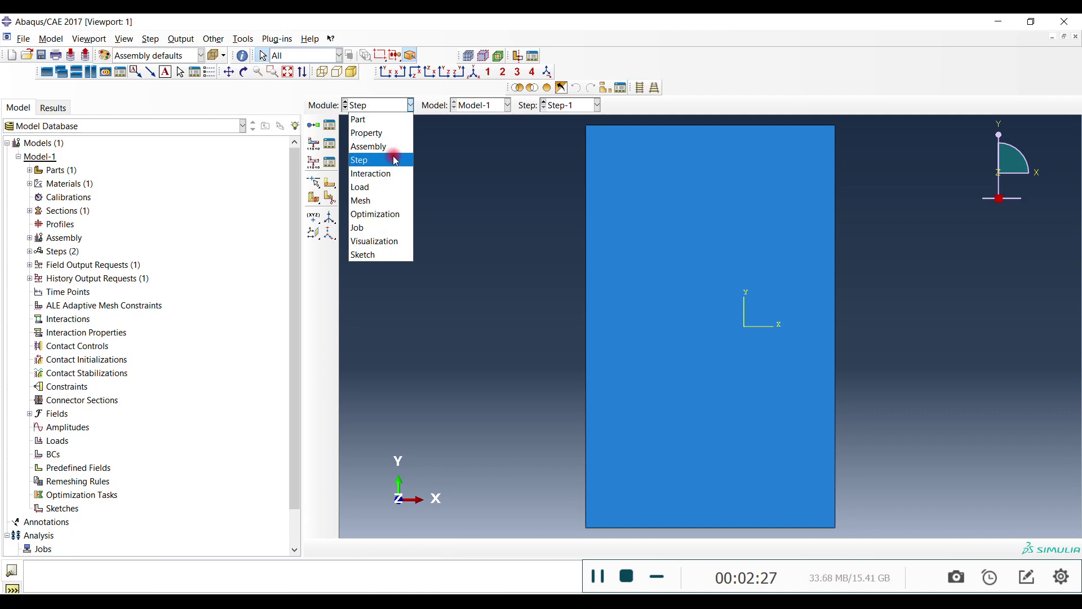
{"action": "left_click", "coordinate": [391, 187]}
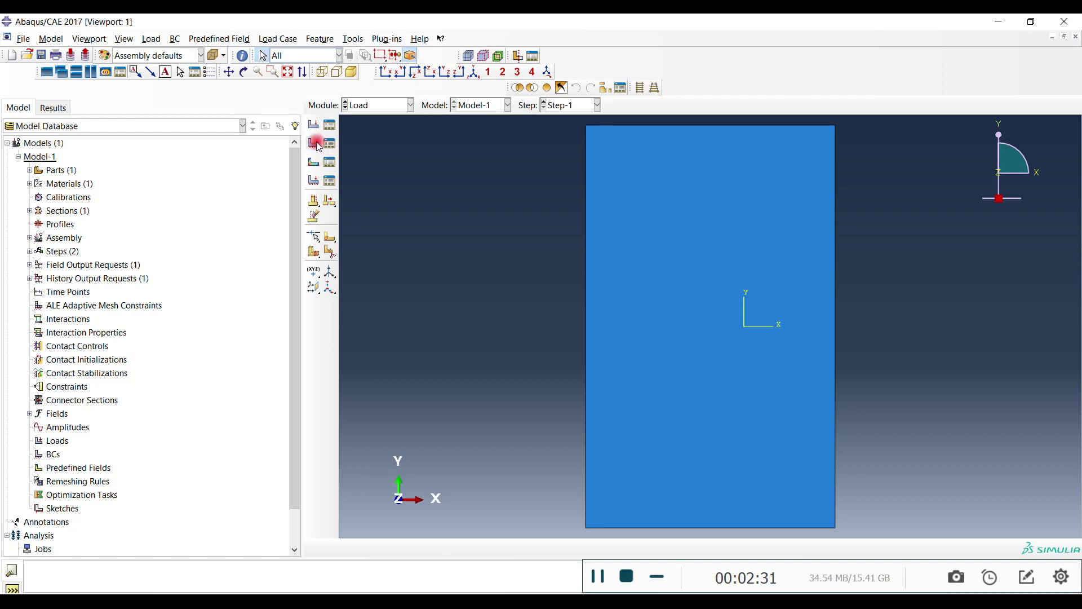
{"action": "left_click", "coordinate": [314, 143]}
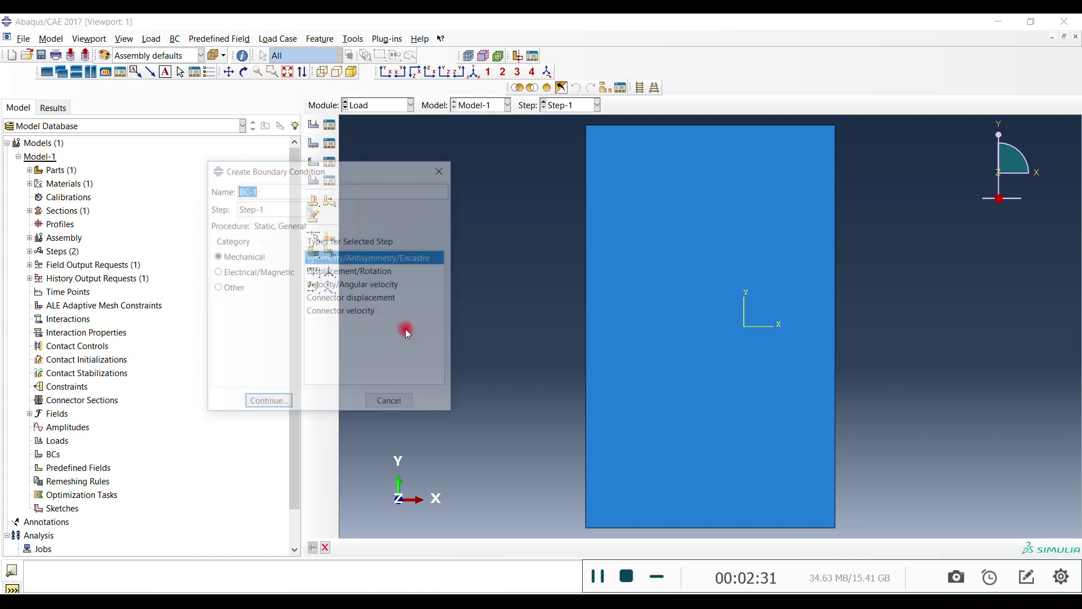
{"action": "left_click", "coordinate": [270, 208]}
{"action": "left_click", "coordinate": [259, 223]}
{"action": "left_click", "coordinate": [276, 208]}
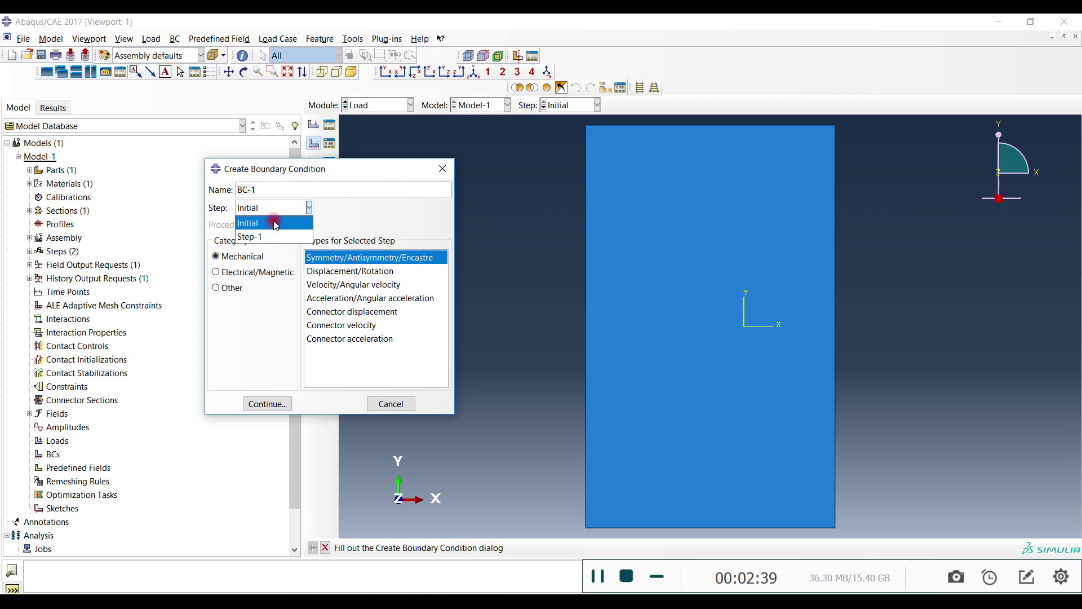
{"action": "left_click", "coordinate": [276, 225]}
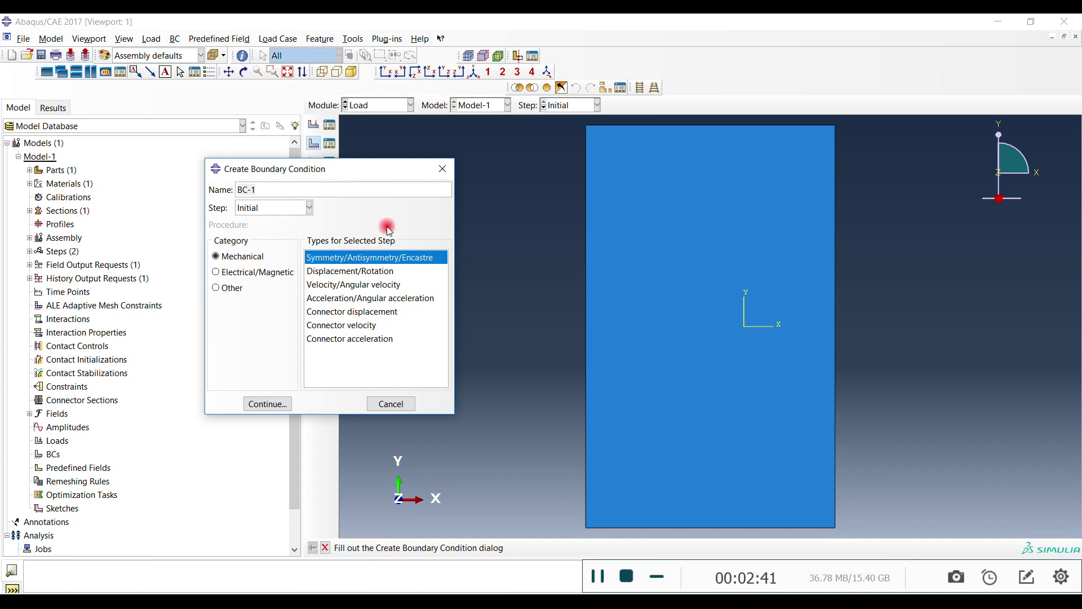
{"action": "left_click", "coordinate": [258, 208]}
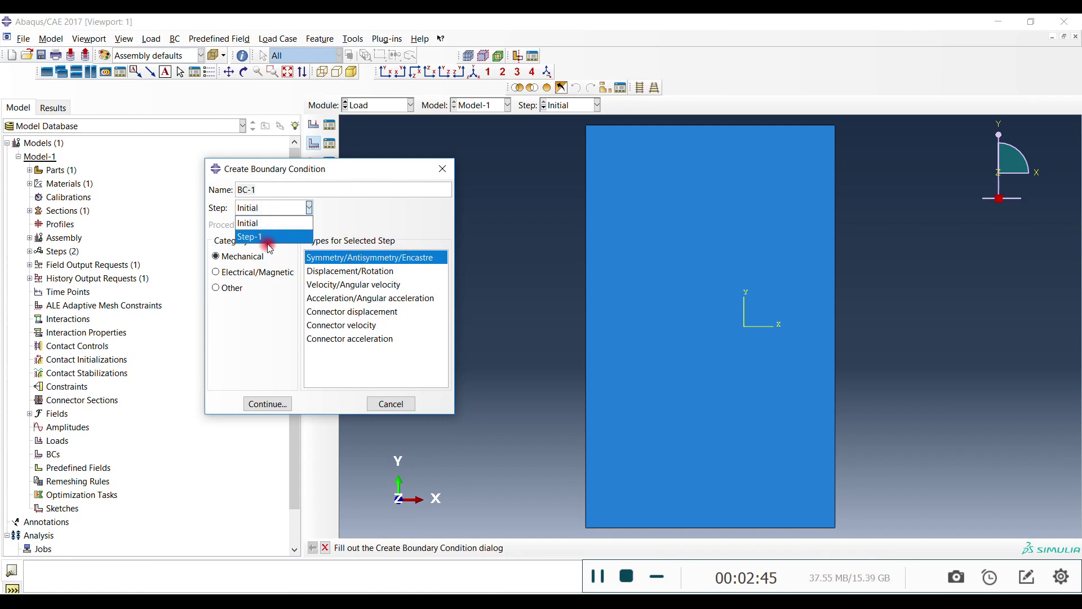
{"action": "left_click", "coordinate": [267, 225]}
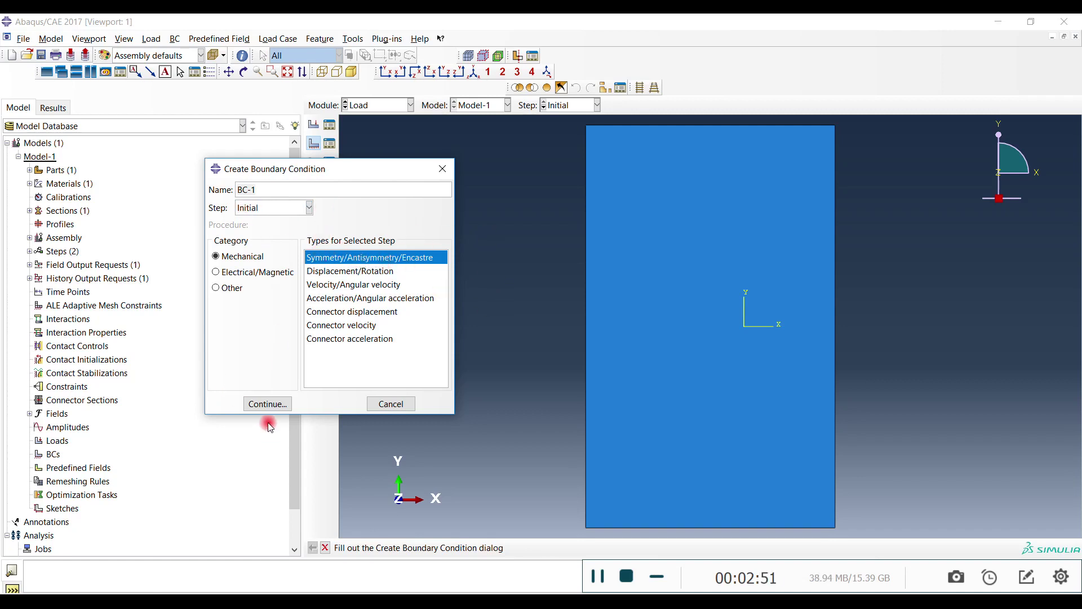
- Apply BC-1 to the plate's bottom edge as an Encastre condition, creating the region set Set-1
{"action": "left_click", "coordinate": [267, 403]}
{"action": "left_click", "coordinate": [672, 528]}
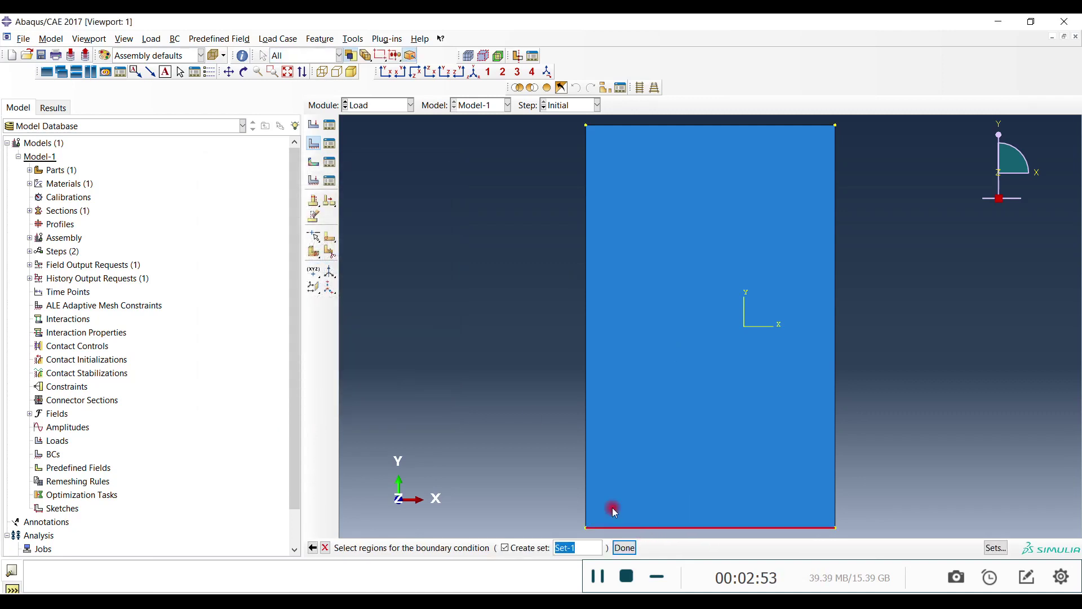
{"action": "left_click", "coordinate": [514, 547]}
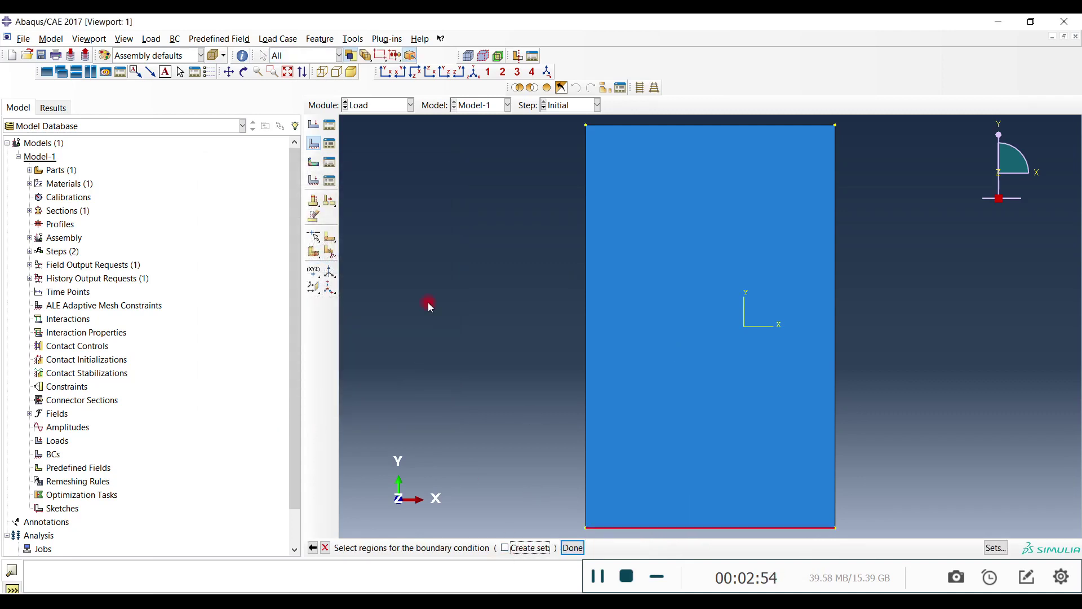
{"action": "left_click", "coordinate": [514, 548]}
{"action": "middle_click", "coordinate": [536, 411]}
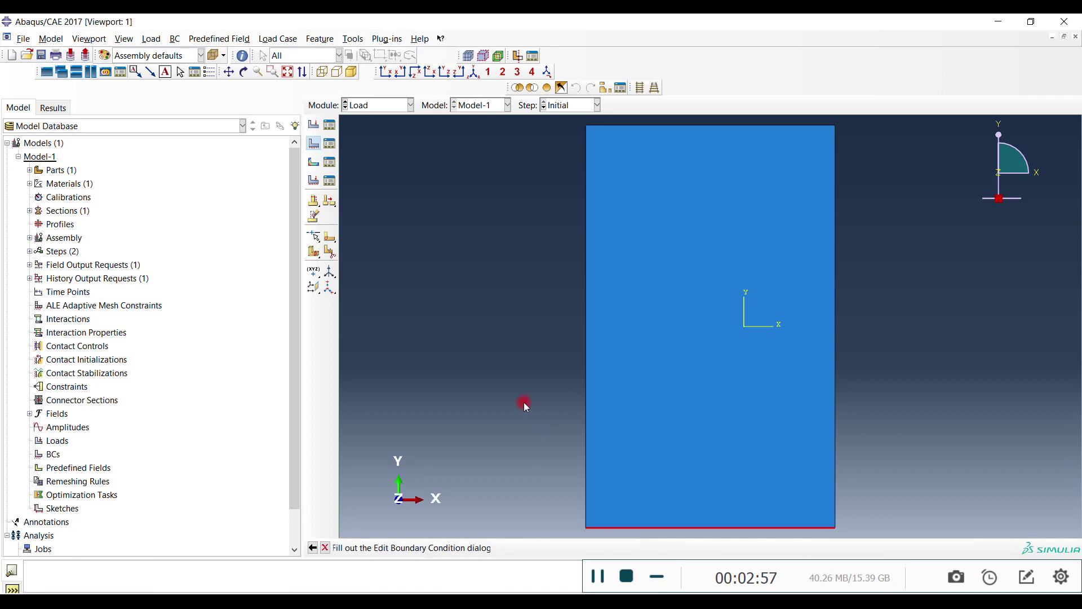
{"action": "left_click", "coordinate": [411, 330]}
{"action": "left_click", "coordinate": [421, 348]}
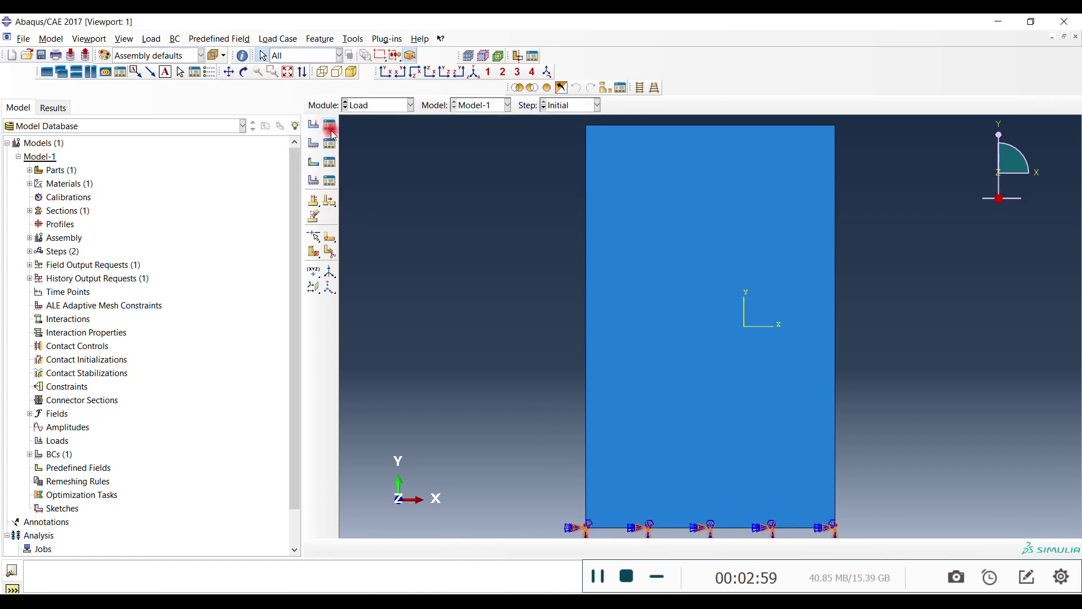
- Start a mechanical concentrated force load Load-1 and assign it to Step-1
{"action": "left_click", "coordinate": [313, 128]}
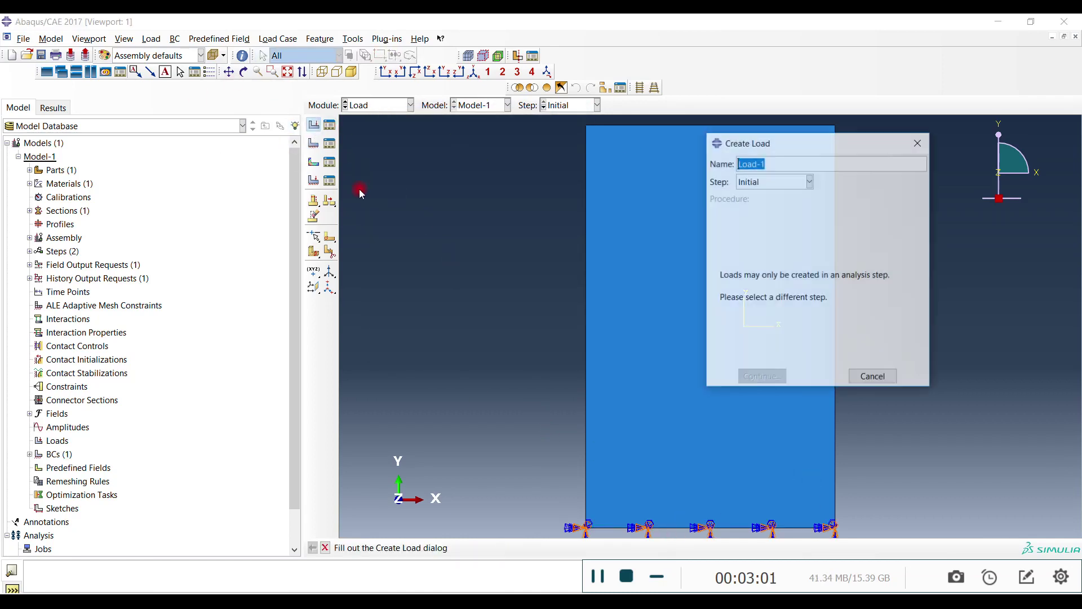
{"action": "left_click", "coordinate": [810, 181]}
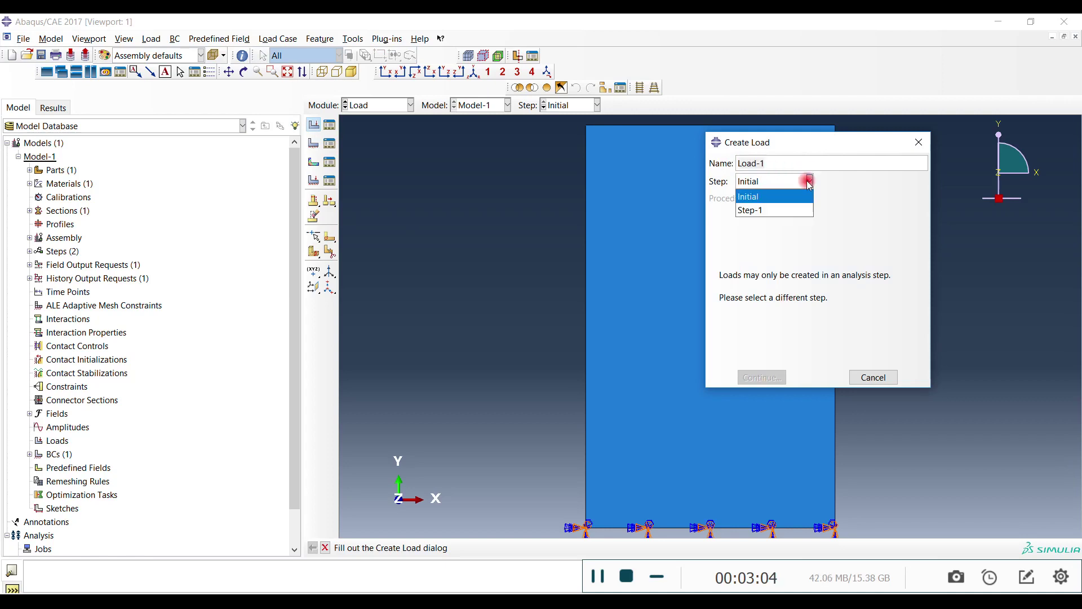
{"action": "left_click", "coordinate": [767, 211]}
{"action": "left_click", "coordinate": [753, 181]}
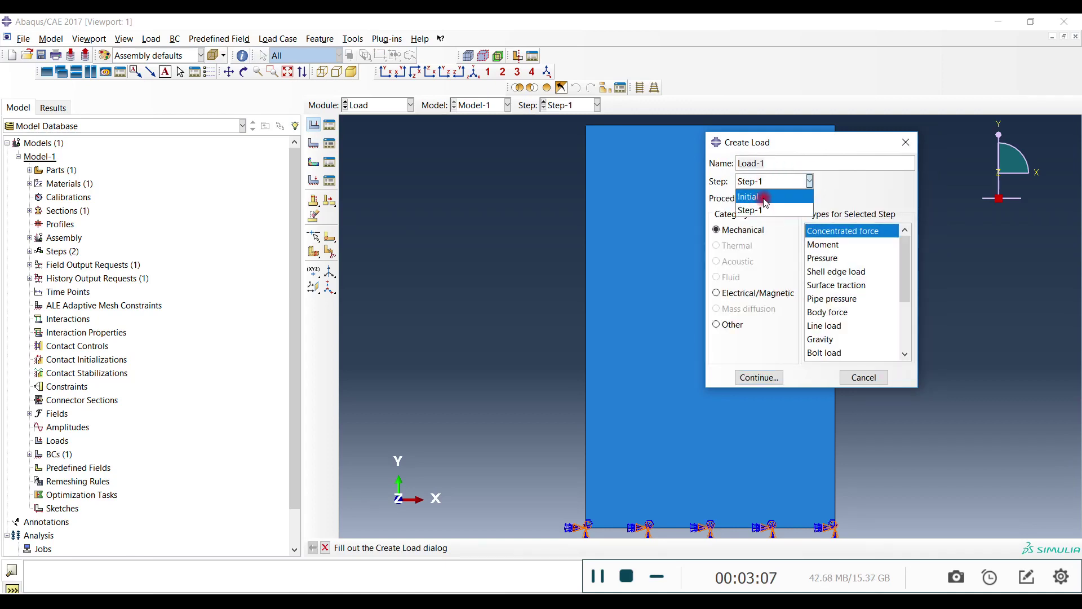
{"action": "left_click", "coordinate": [868, 189]}
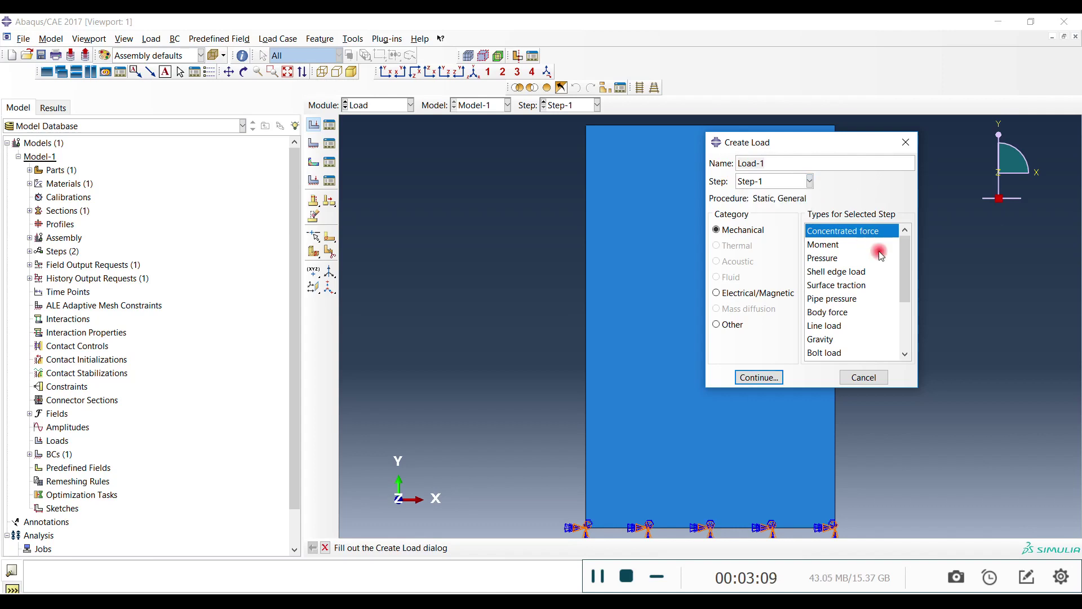
{"action": "left_click", "coordinate": [786, 181]}
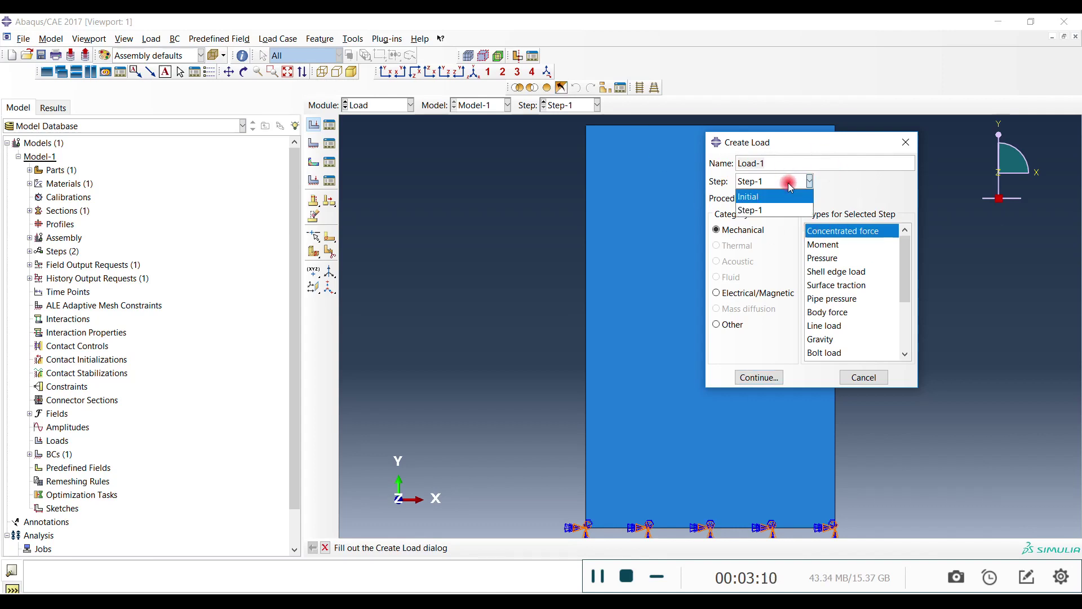
{"action": "left_click", "coordinate": [775, 211]}
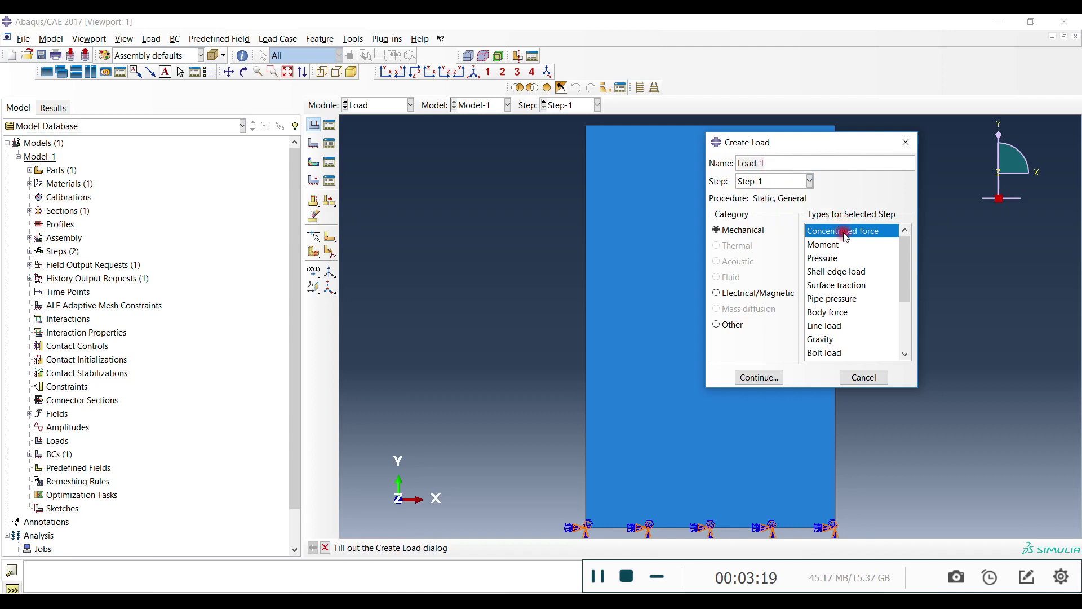
- Apply the concentrated force at the plate's upper-right corner, with CF1 and CF2 acting in the negative X and Y directions
{"action": "left_click", "coordinate": [760, 376]}
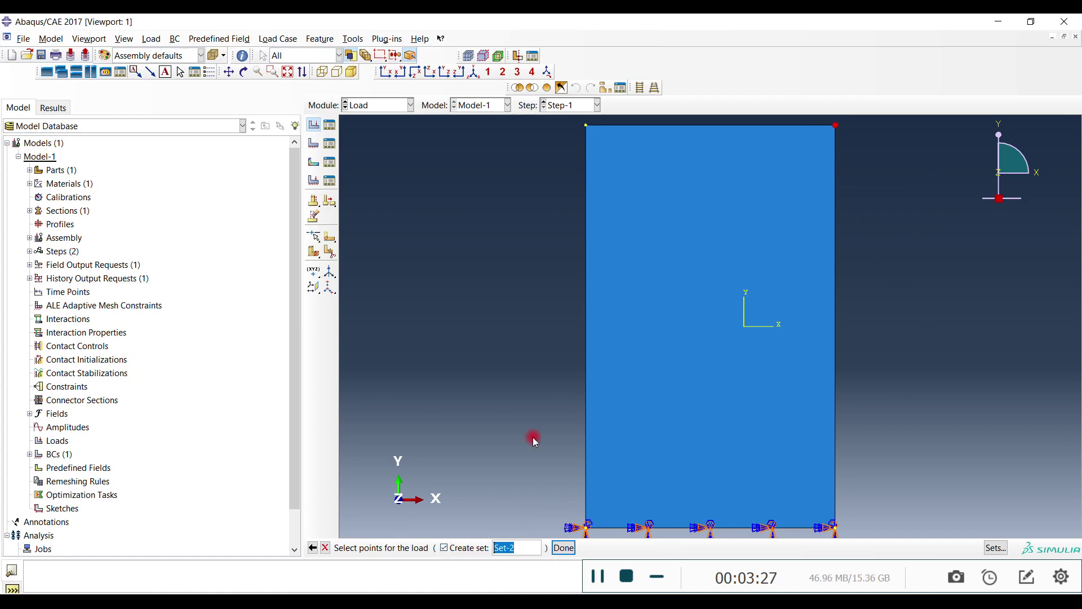
{"action": "middle_click", "coordinate": [883, 267]}
{"action": "left_click", "coordinate": [154, 311]}
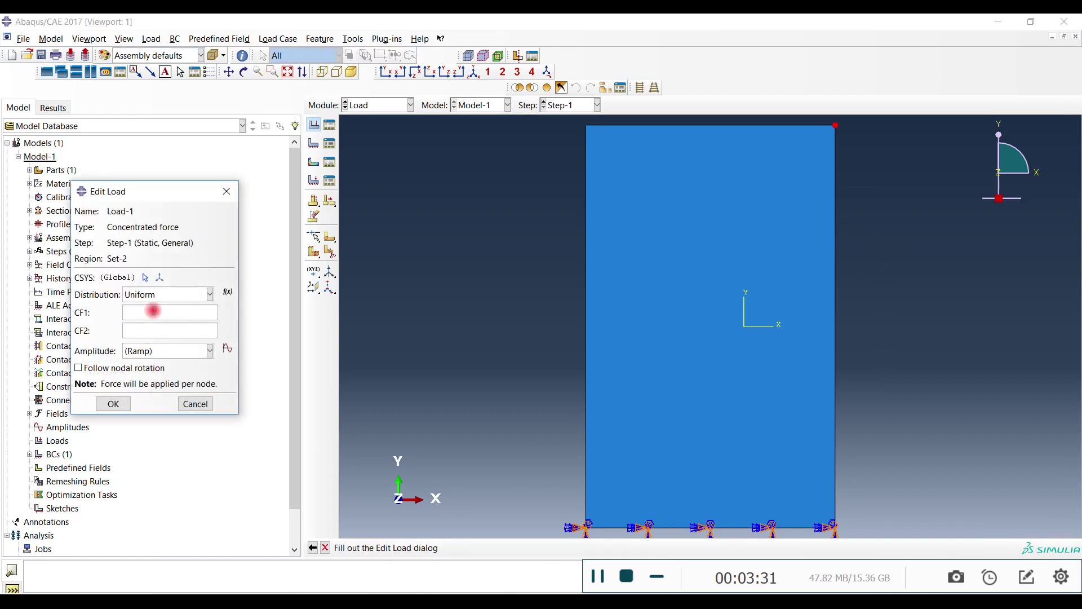
{"action": "left_click", "coordinate": [136, 326]}
{"action": "left_click", "coordinate": [114, 404]}
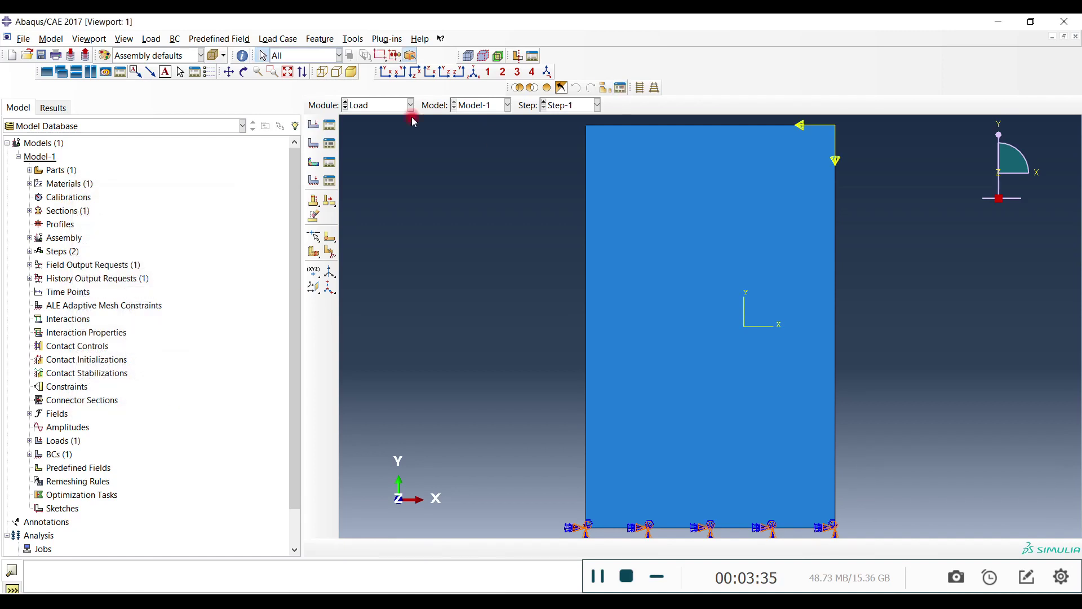
- In the Mesh module, switch the meshing object from the assembly to Part-1
{"action": "left_click", "coordinate": [365, 108]}
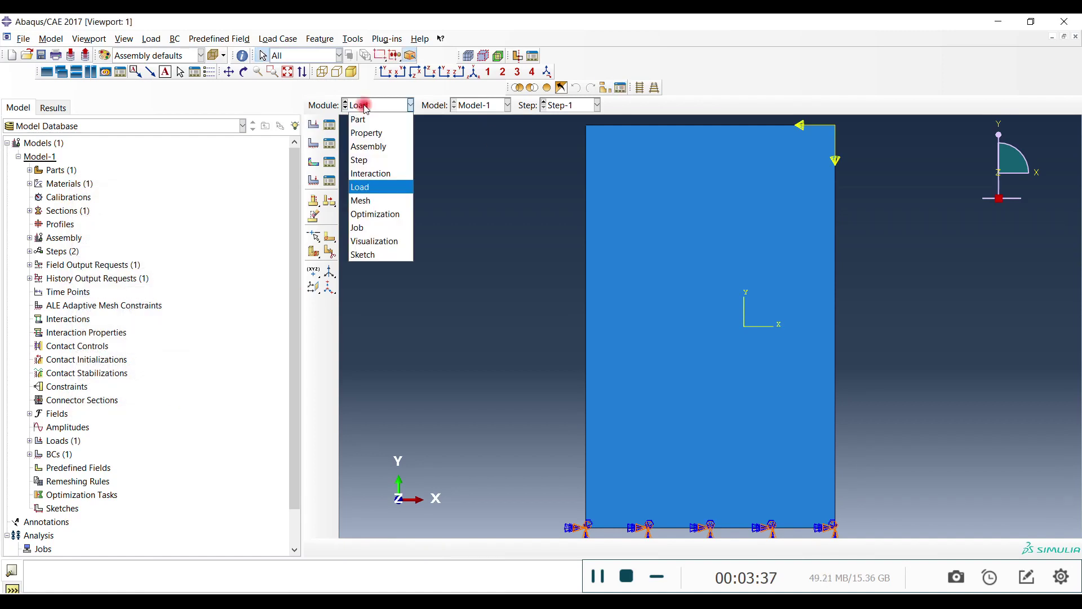
{"action": "left_click", "coordinate": [373, 200]}
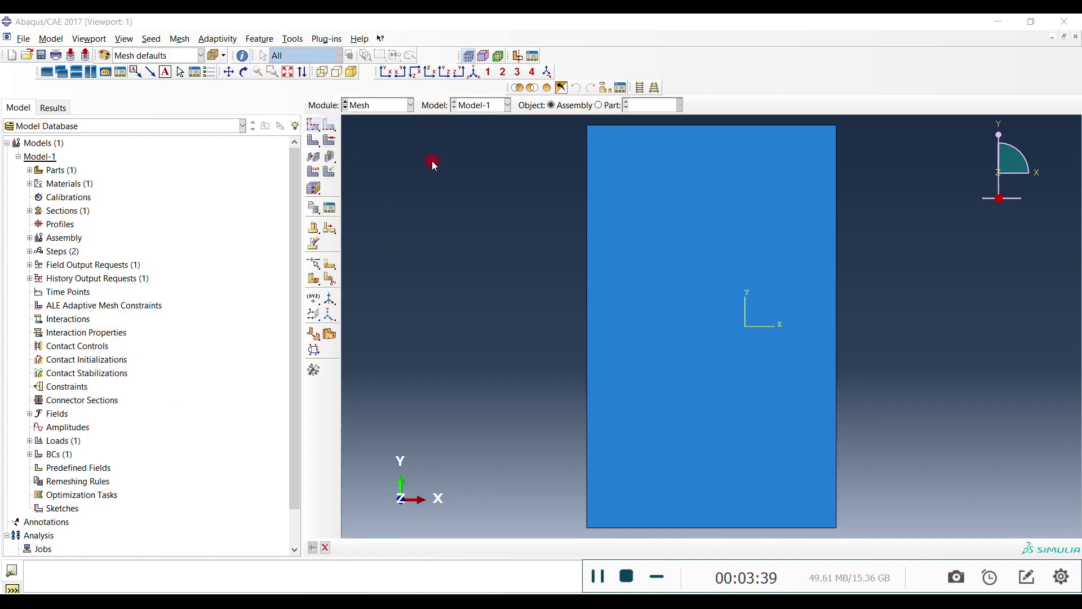
{"action": "key", "text": "Return"}
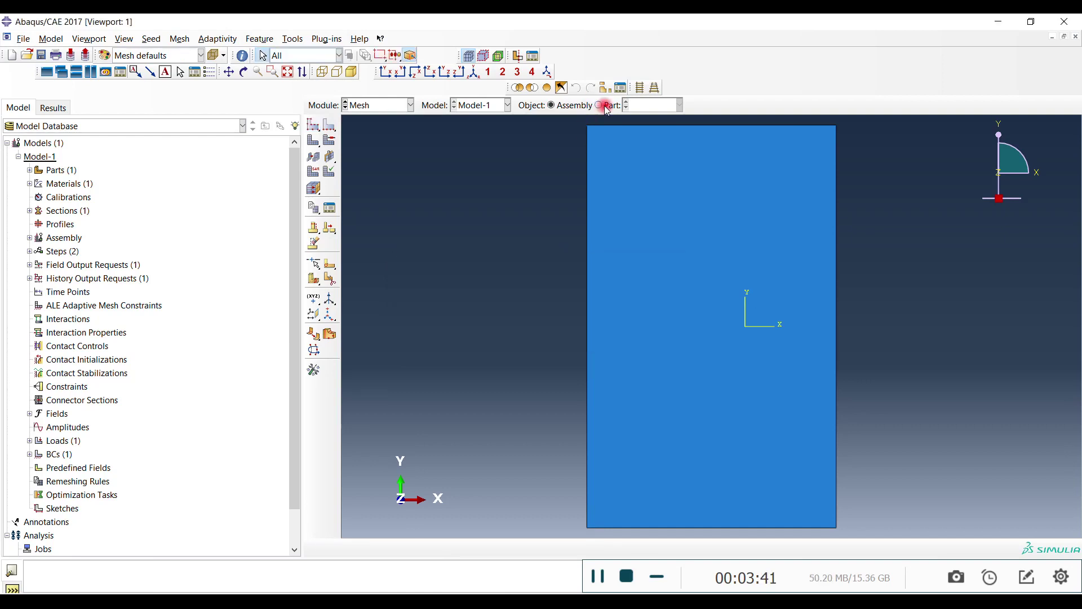
{"action": "left_click", "coordinate": [600, 105]}
{"action": "left_click", "coordinate": [679, 105]}
{"action": "left_click", "coordinate": [649, 116]}
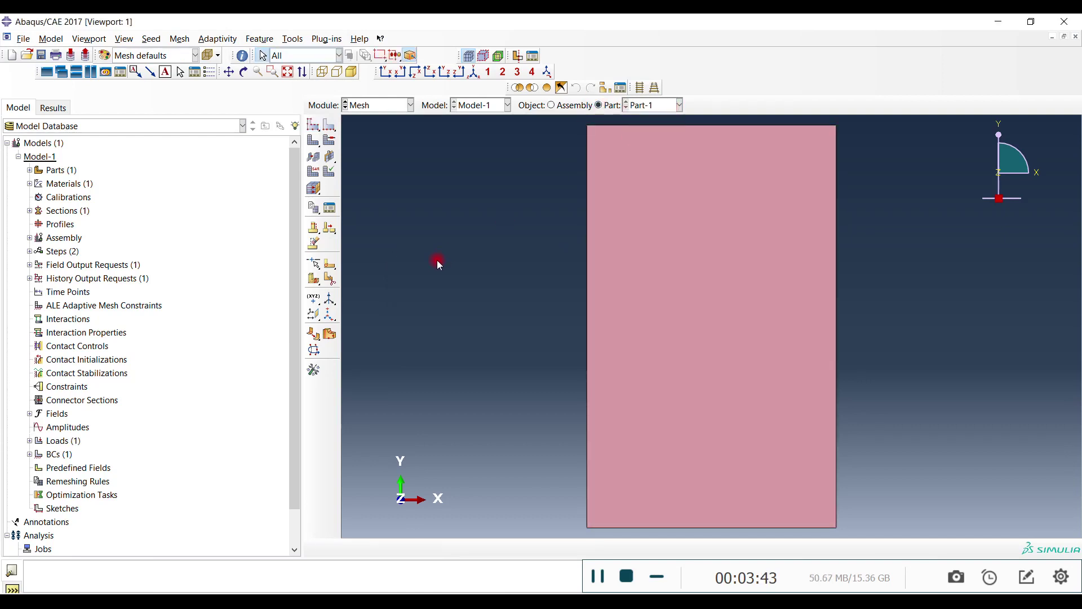
- In the Assembly module, review the dependent and independent instance types for Part-1 without creating another instance
{"action": "left_click", "coordinate": [380, 105]}
{"action": "left_click", "coordinate": [389, 147]}
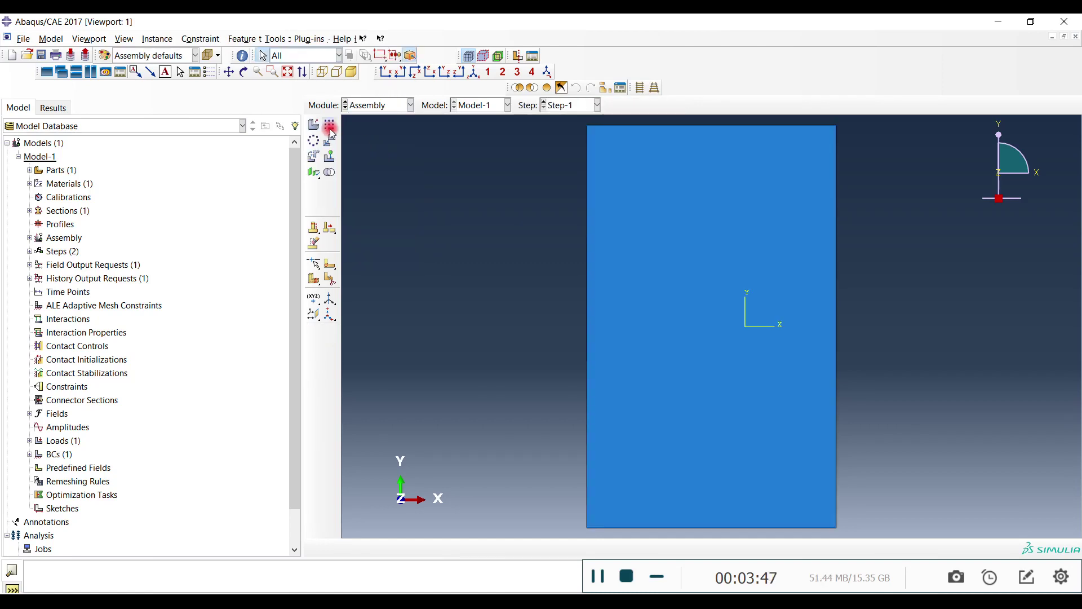
{"action": "left_click", "coordinate": [313, 124]}
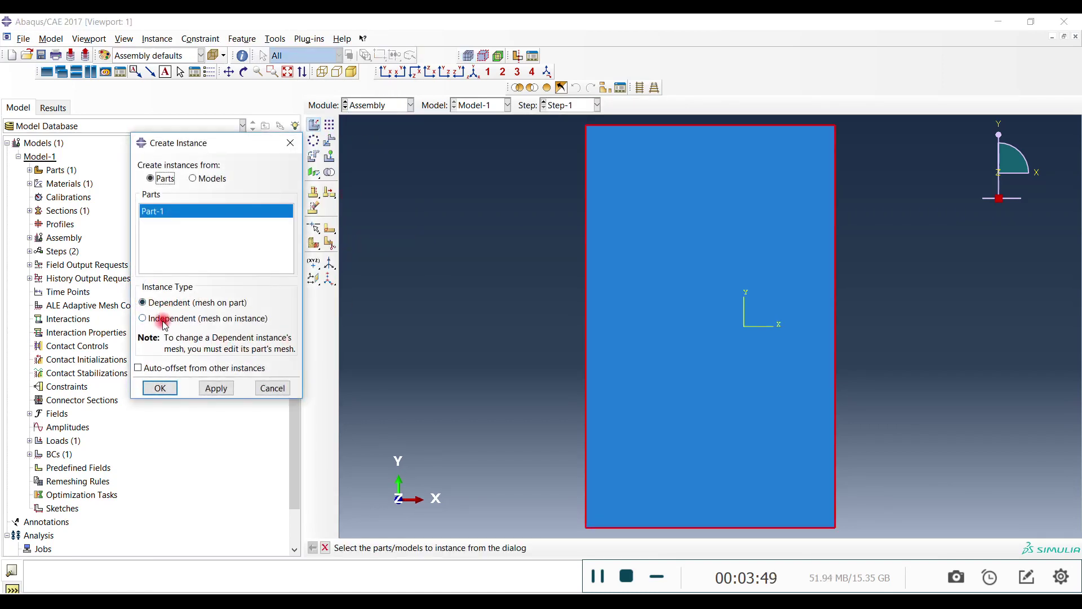
{"action": "left_click", "coordinate": [157, 320]}
{"action": "left_click", "coordinate": [168, 303]}
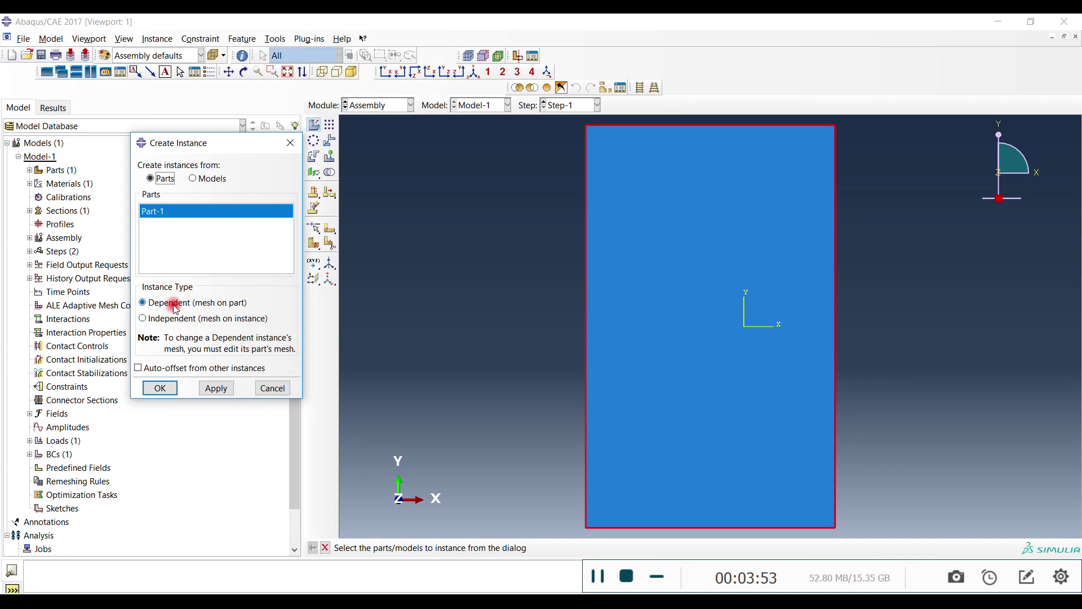
{"action": "left_click", "coordinate": [273, 388]}
- Return to the Mesh module, try a meshing operation on the dependent instance, and make Part-1 the meshing object
{"action": "left_click", "coordinate": [381, 105]}
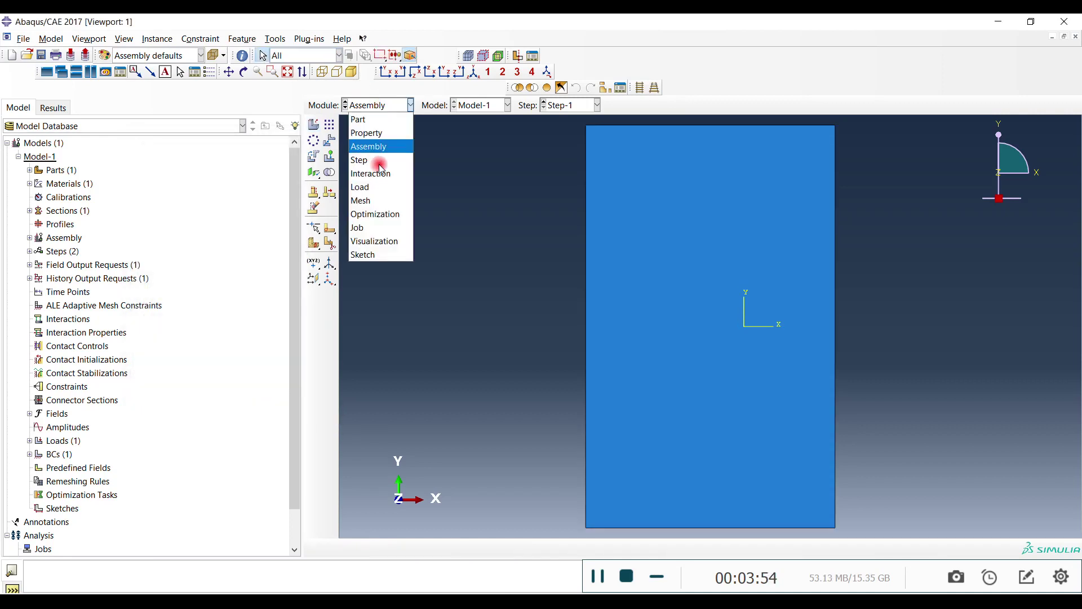
{"action": "left_click", "coordinate": [370, 201]}
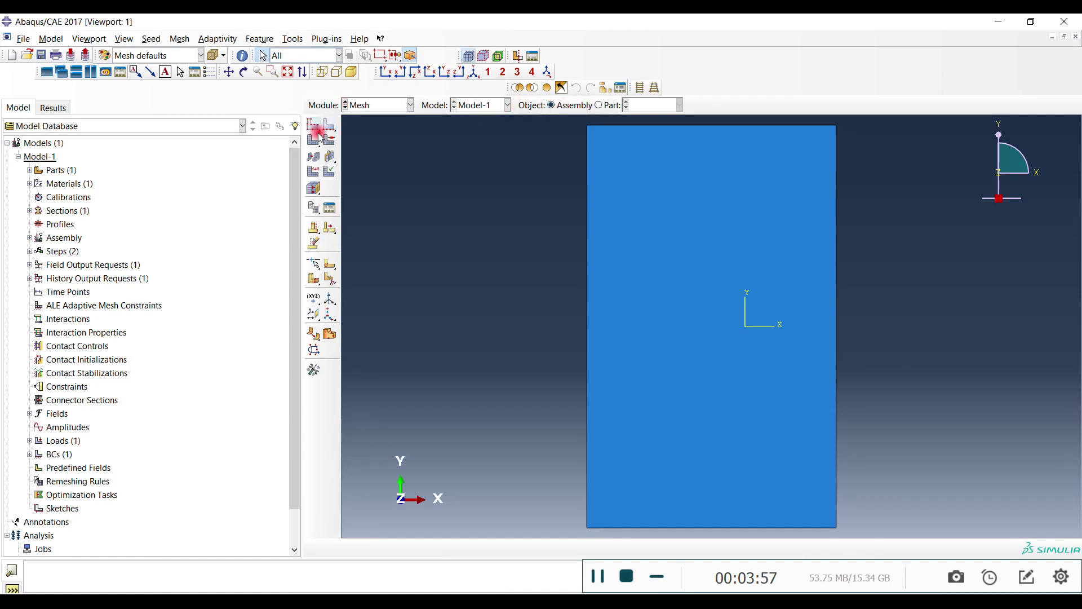
{"action": "left_click", "coordinate": [315, 127]}
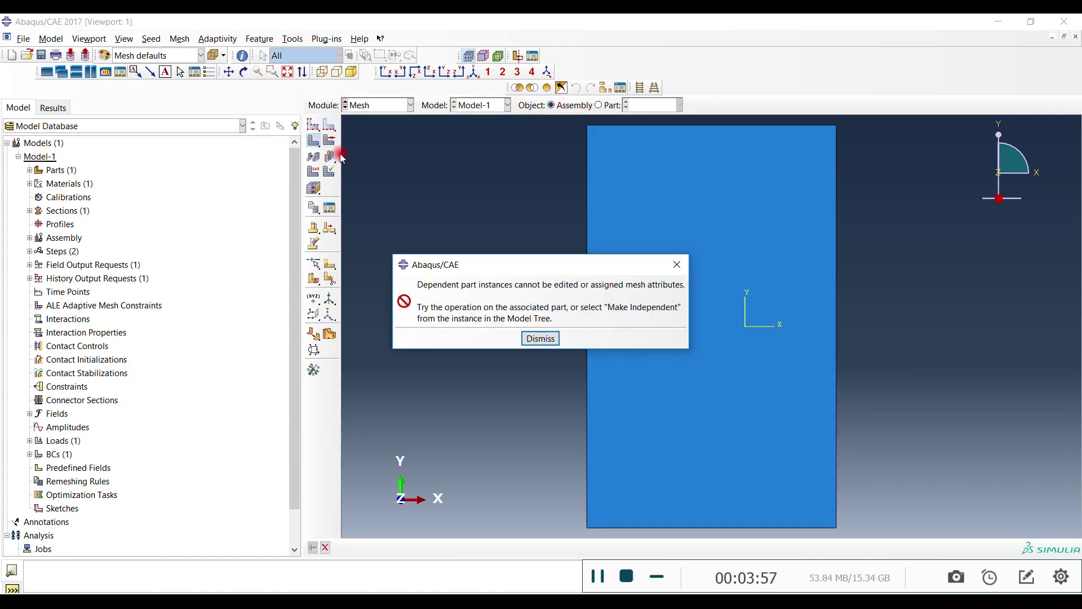
{"action": "left_click", "coordinate": [689, 276]}
{"action": "left_click", "coordinate": [598, 105]}
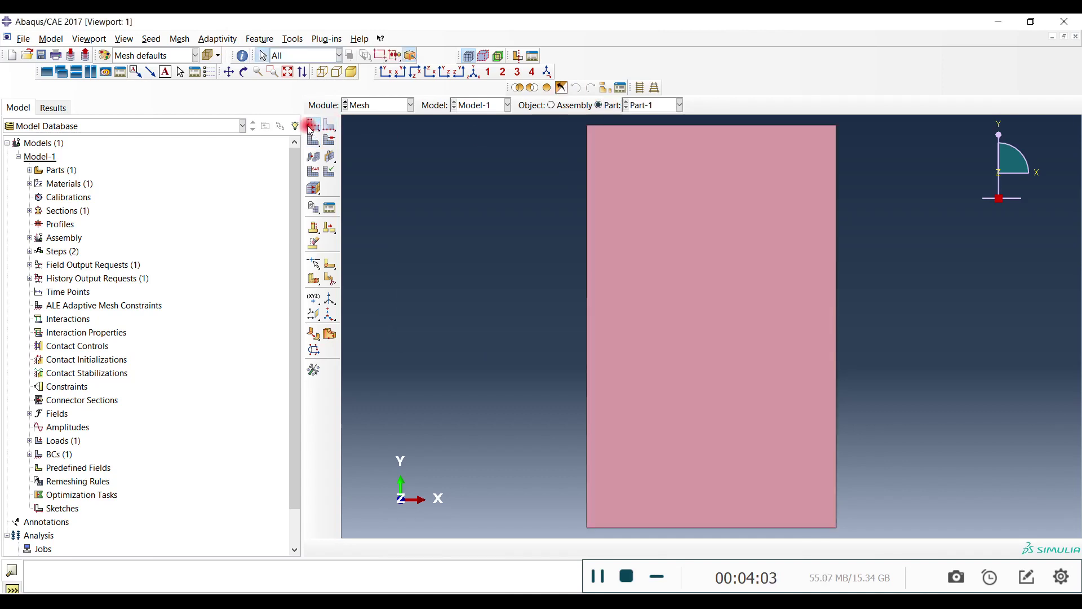
- Seed Part-1 with an approximate global size of 1
{"action": "left_click", "coordinate": [311, 126]}
{"action": "left_click", "coordinate": [953, 296]}
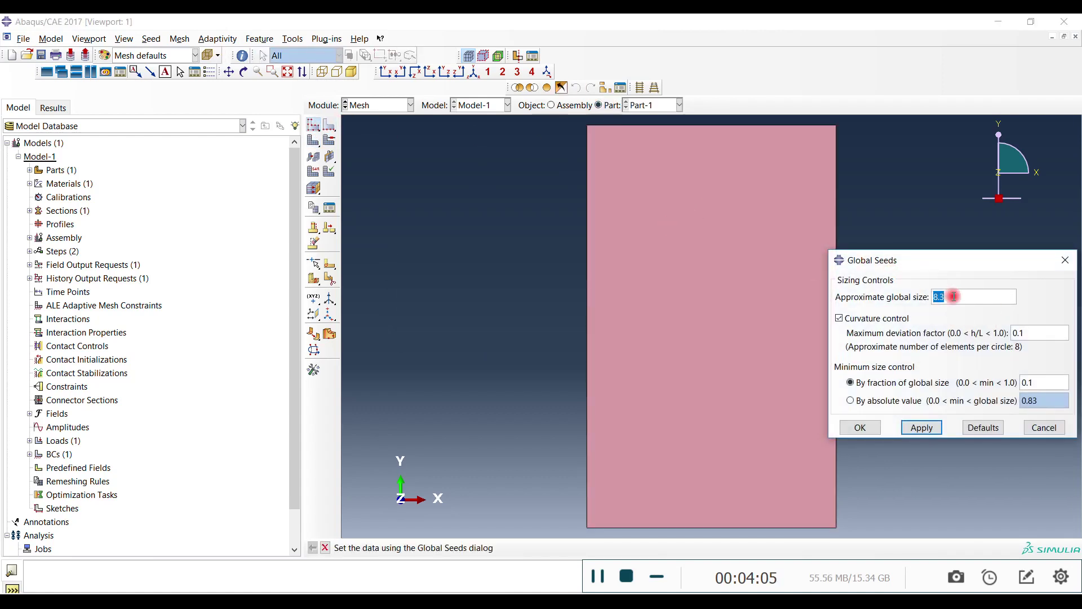
{"action": "left_click", "coordinate": [929, 432]}
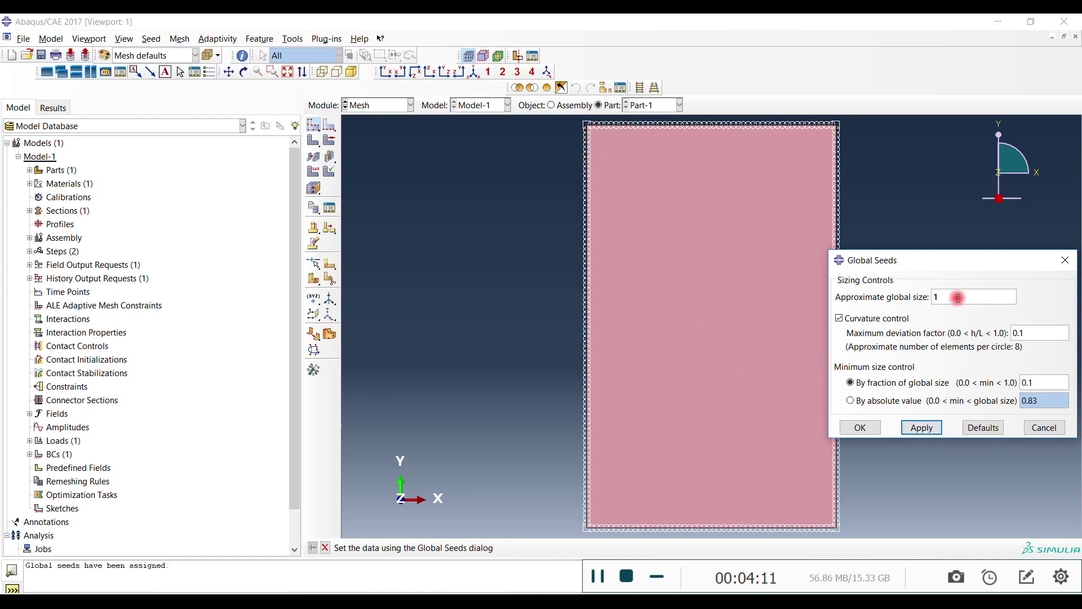
{"action": "left_click", "coordinate": [860, 430]}
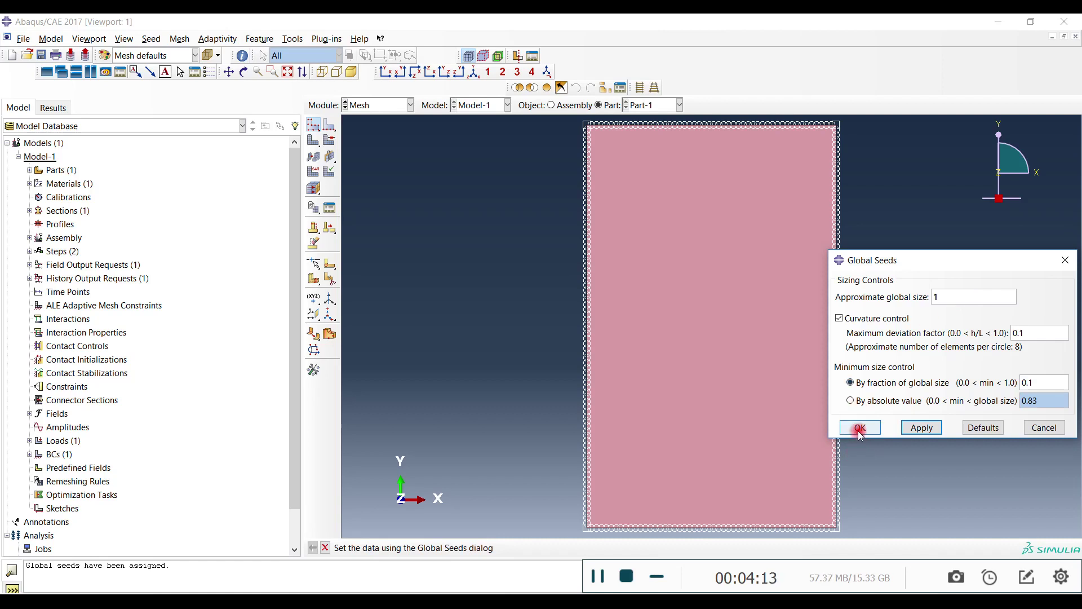
- Set the mesh controls of Part-1 to Tri elements with the Free technique and mapped meshing where appropriate
{"action": "left_click", "coordinate": [329, 140]}
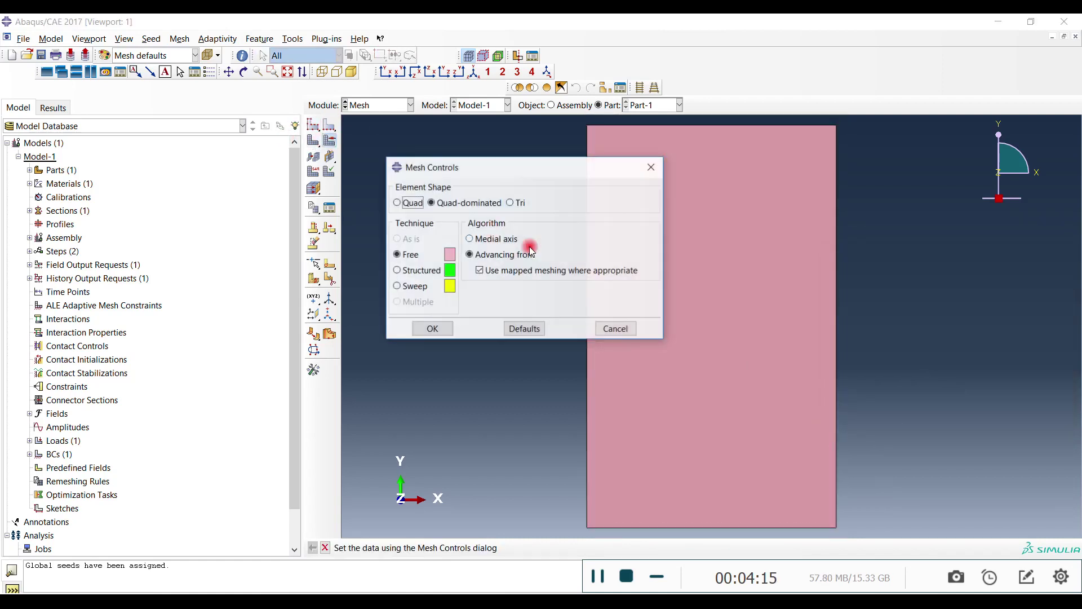
{"action": "left_click", "coordinate": [397, 203]}
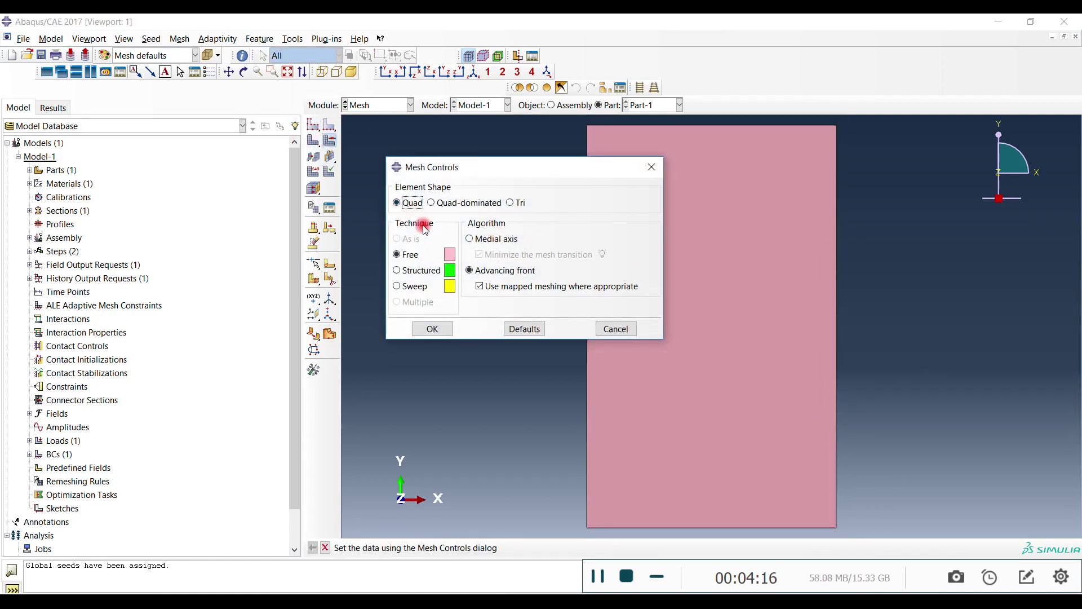
{"action": "left_click", "coordinate": [471, 239]}
{"action": "left_click", "coordinate": [511, 203]}
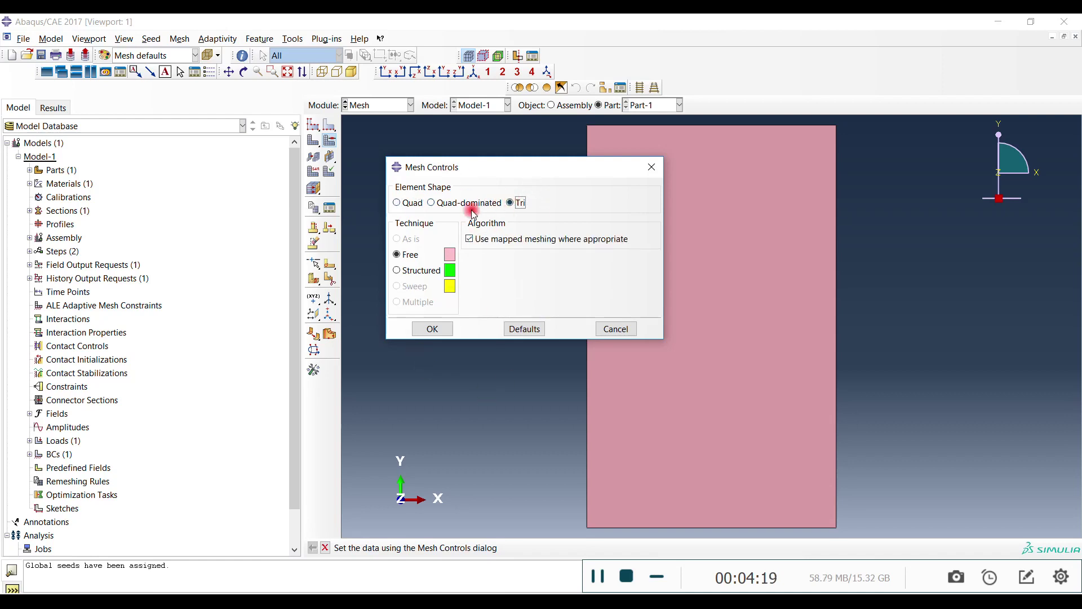
{"action": "left_click", "coordinate": [432, 329]}
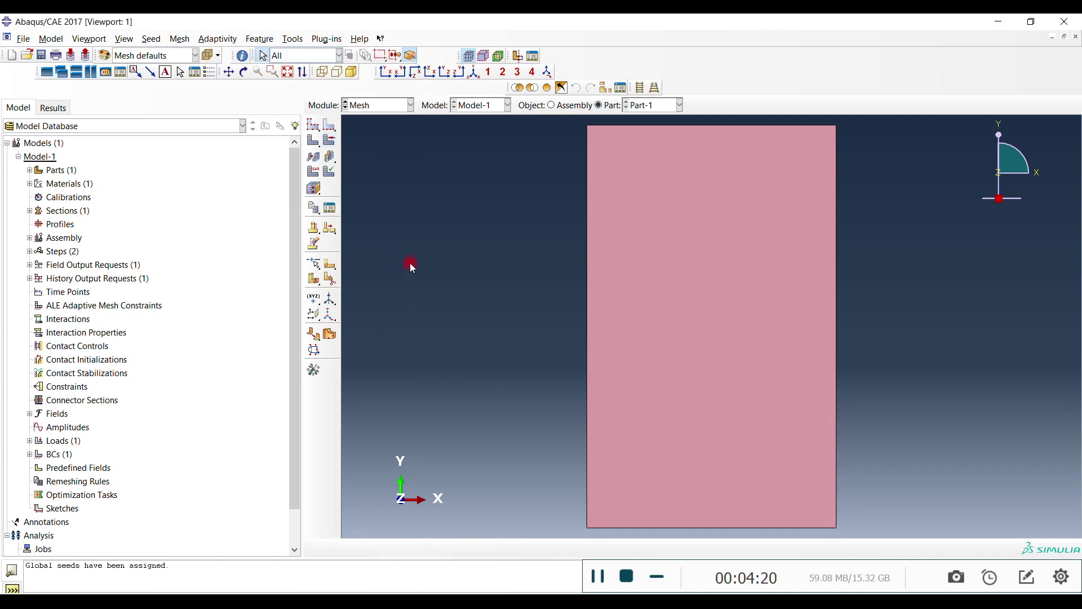
- Mesh Part-1 with the triangular elements and inspect the mesh up close
{"action": "left_click", "coordinate": [313, 140]}
{"action": "middle_click", "coordinate": [587, 234]}
{"action": "scroll", "coordinate": [648, 242], "scroll_direction": "up", "scroll_amount": 5}
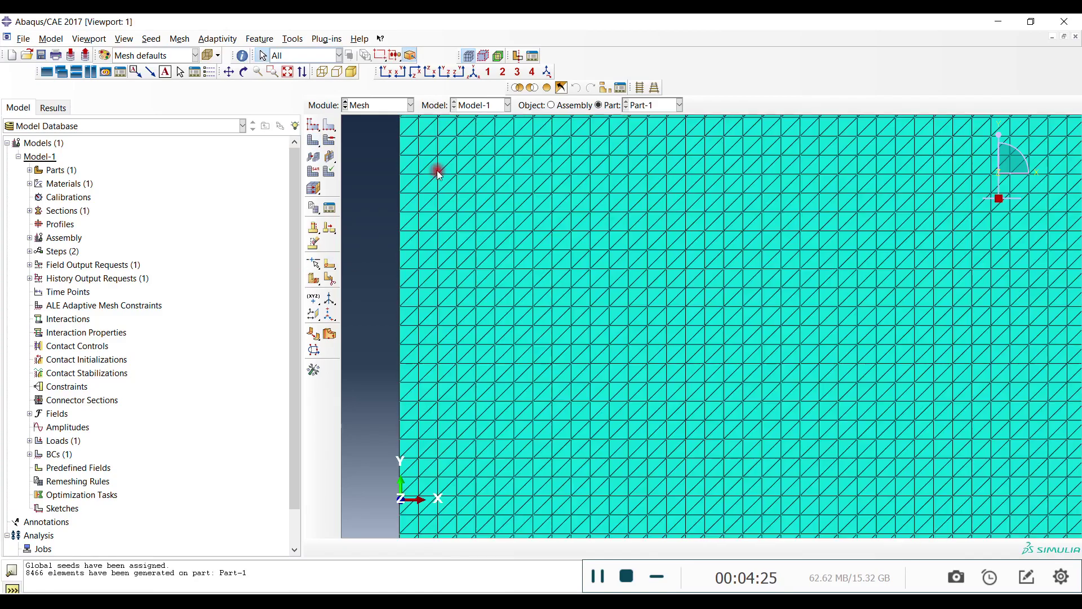
{"action": "left_click", "coordinate": [393, 72]}
- Change the mesh controls to Quad elements with the Free technique and the Medial axis algorithm, minimizing the mesh transition
{"action": "left_click", "coordinate": [329, 140]}
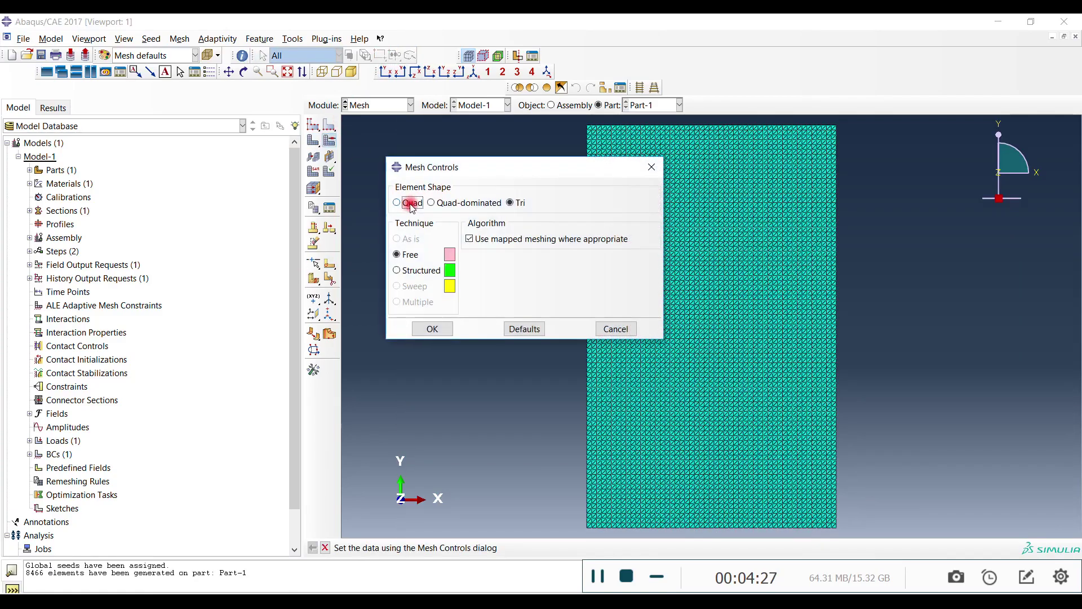
{"action": "left_click", "coordinate": [398, 203]}
{"action": "left_click", "coordinate": [489, 239]}
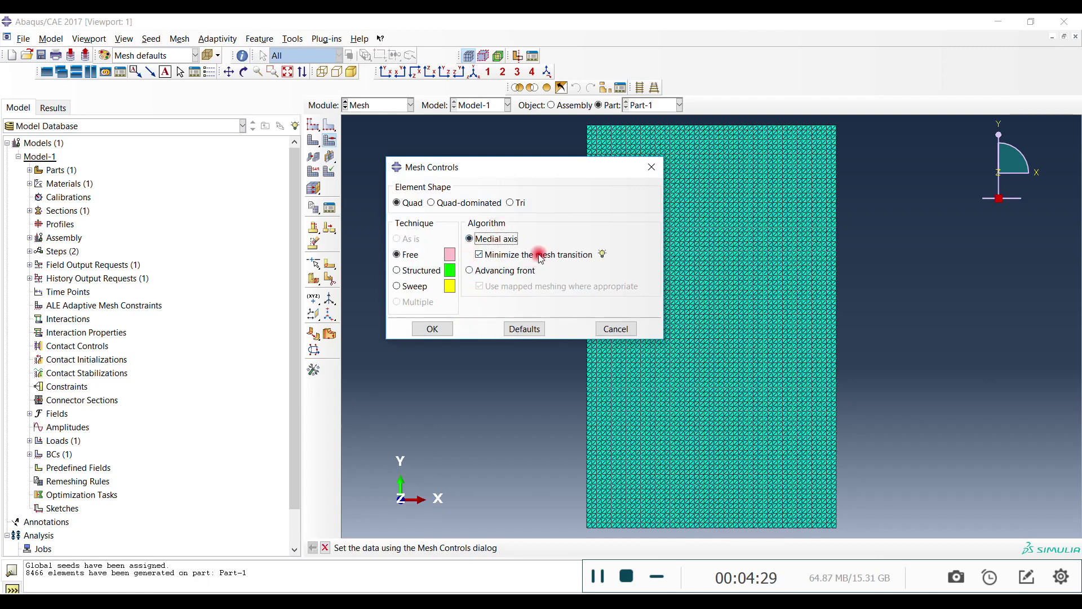
{"action": "left_click", "coordinate": [434, 330]}
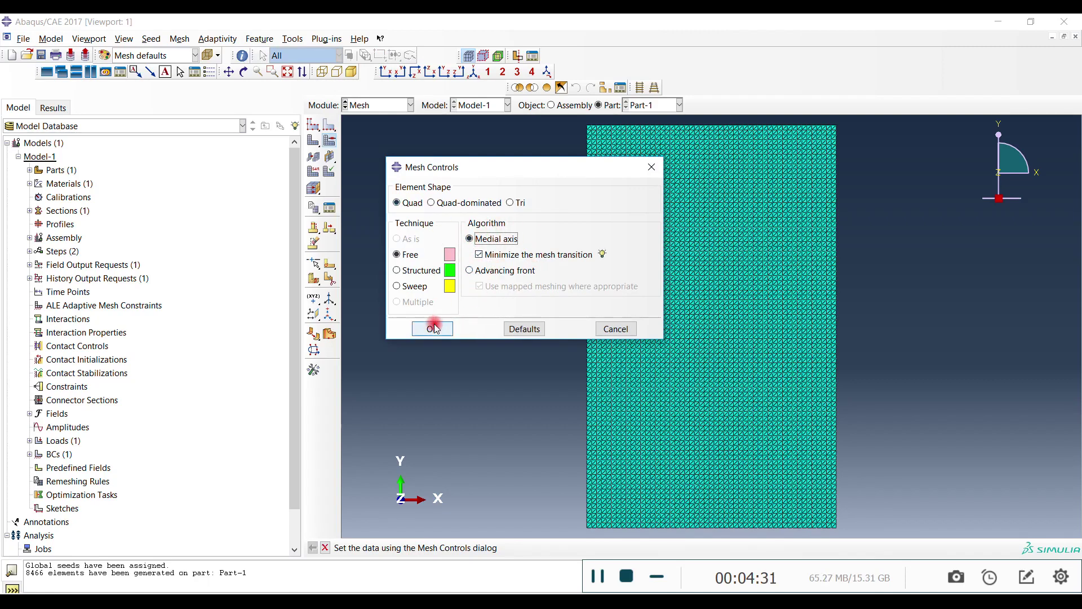
- Accept the changed mesh controls and regenerate the mesh of Part-1 with quad elements
{"action": "left_click", "coordinate": [91, 201]}
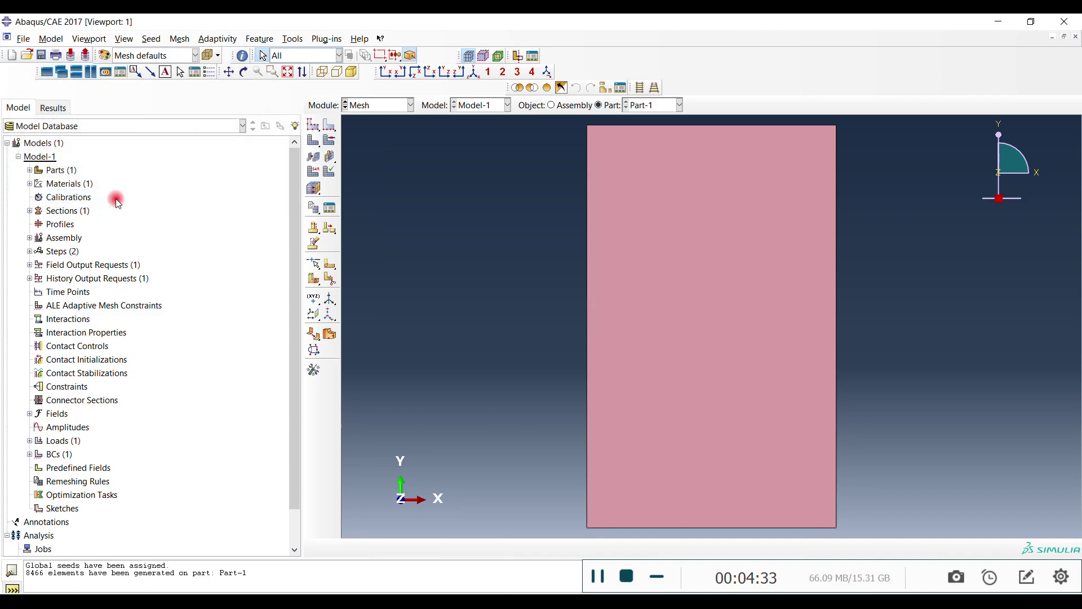
{"action": "left_click", "coordinate": [315, 158]}
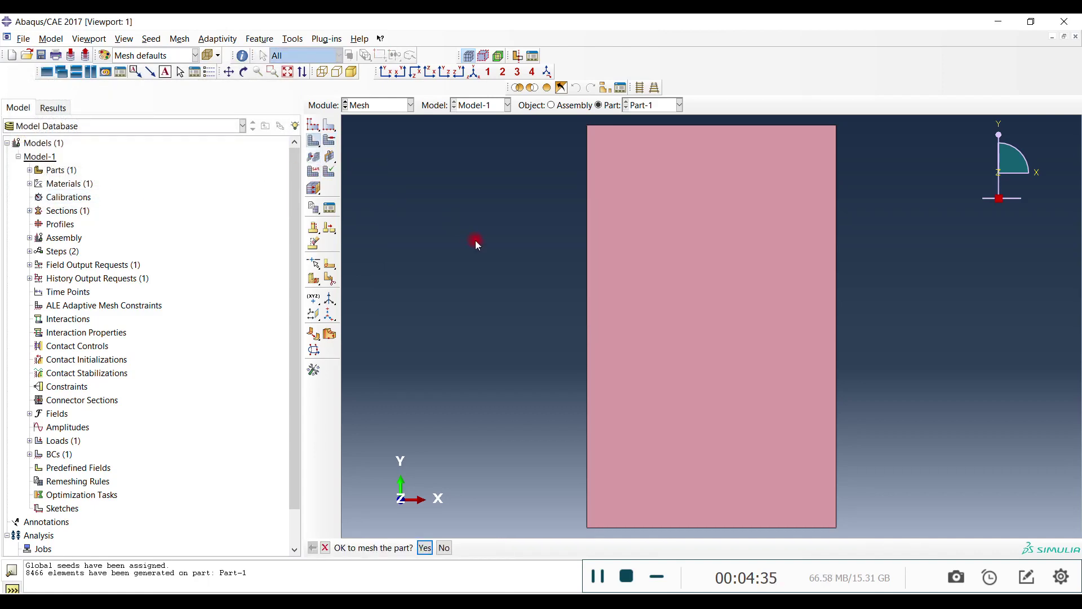
{"action": "middle_click", "coordinate": [475, 240]}
- Review the element type settings and available element families for the plate's face, leaving them unchanged
{"action": "left_click", "coordinate": [313, 173]}
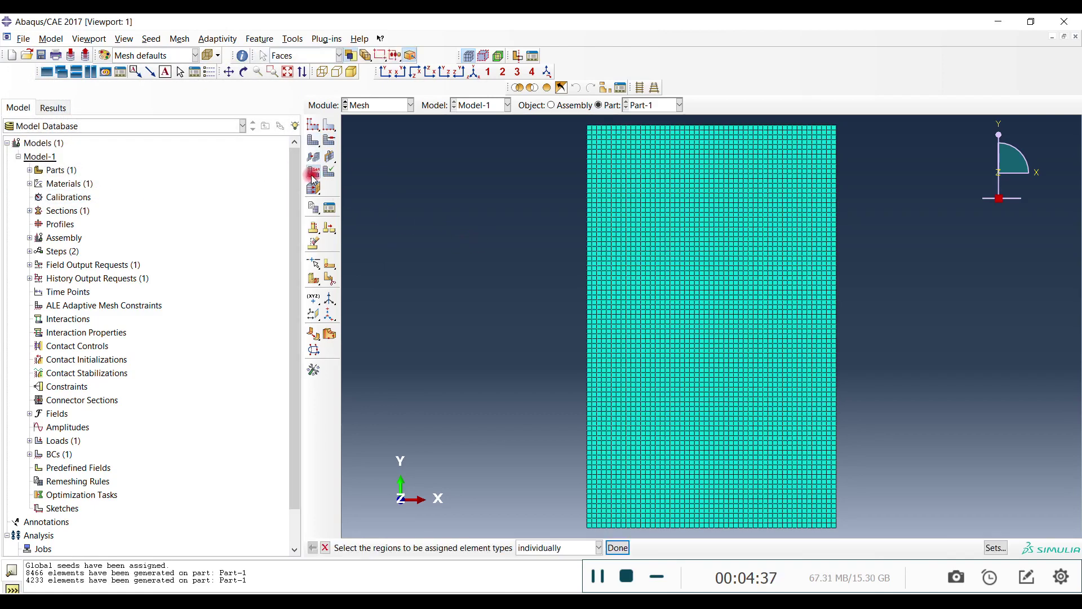
{"action": "left_click", "coordinate": [710, 338]}
{"action": "middle_click", "coordinate": [863, 350]}
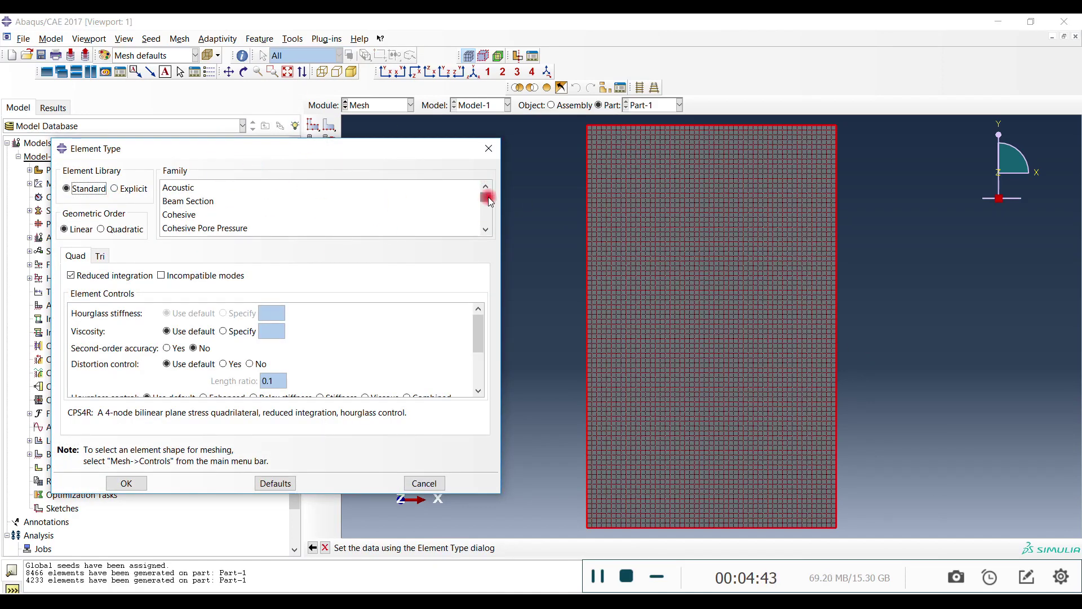
{"action": "left_click_drag", "start_coordinate": [489, 198], "coordinate": [486, 222]}
{"action": "left_click", "coordinate": [488, 148]}
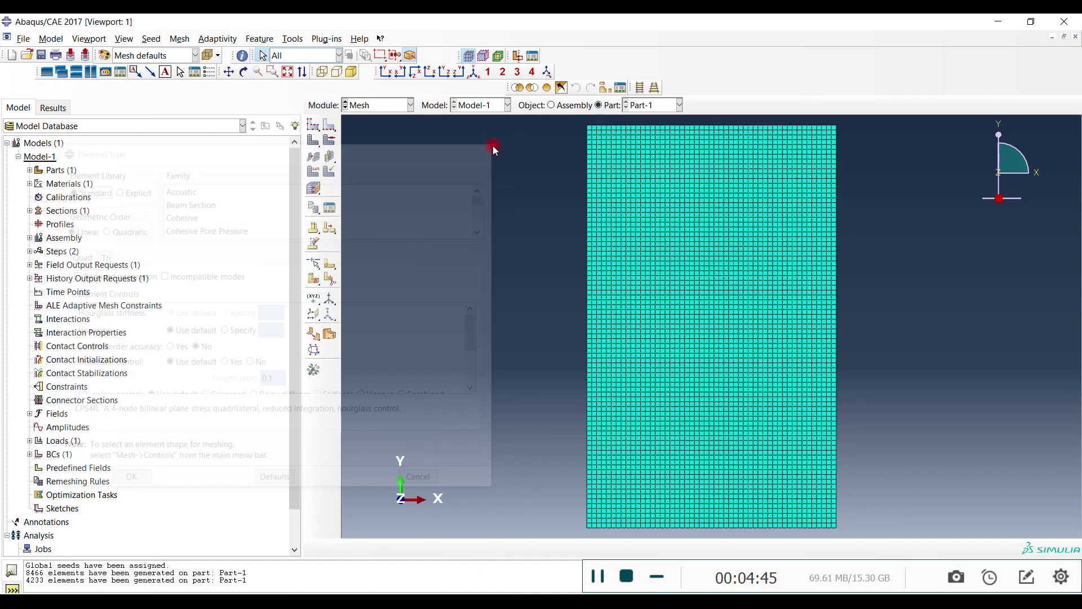
- In the Step module, edit the history output request H-Output-1 of Step-1 and make its domain a Set
{"action": "left_click", "coordinate": [391, 107]}
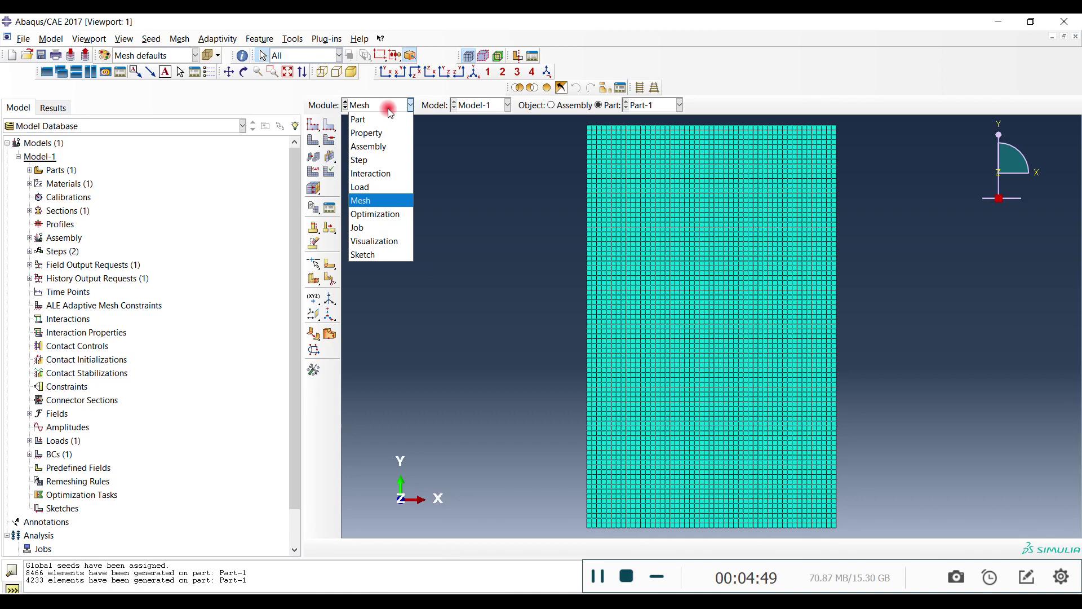
{"action": "left_click", "coordinate": [378, 160]}
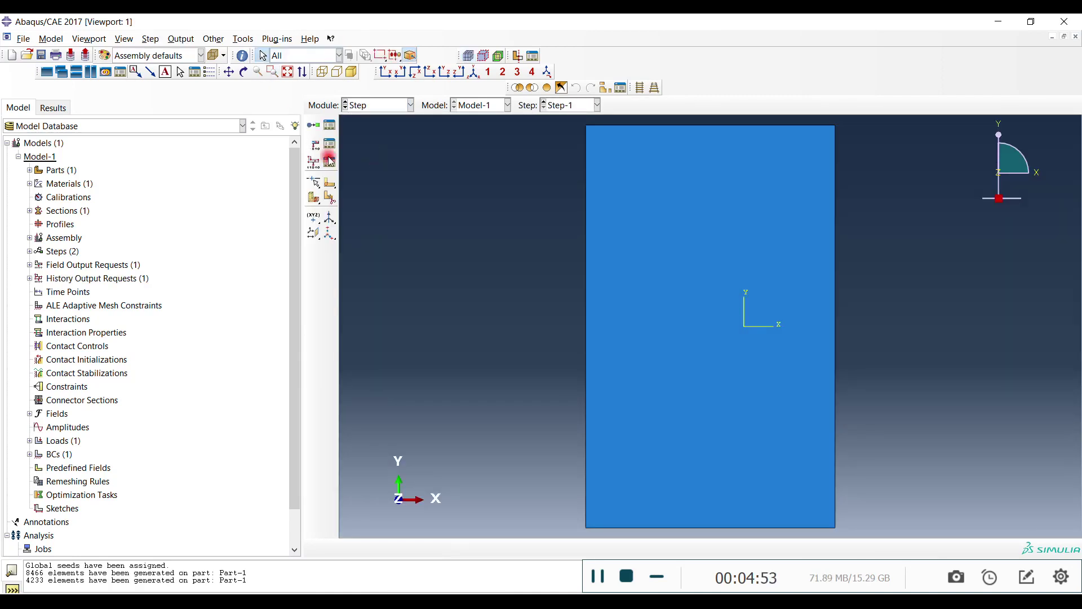
{"action": "left_click", "coordinate": [330, 163]}
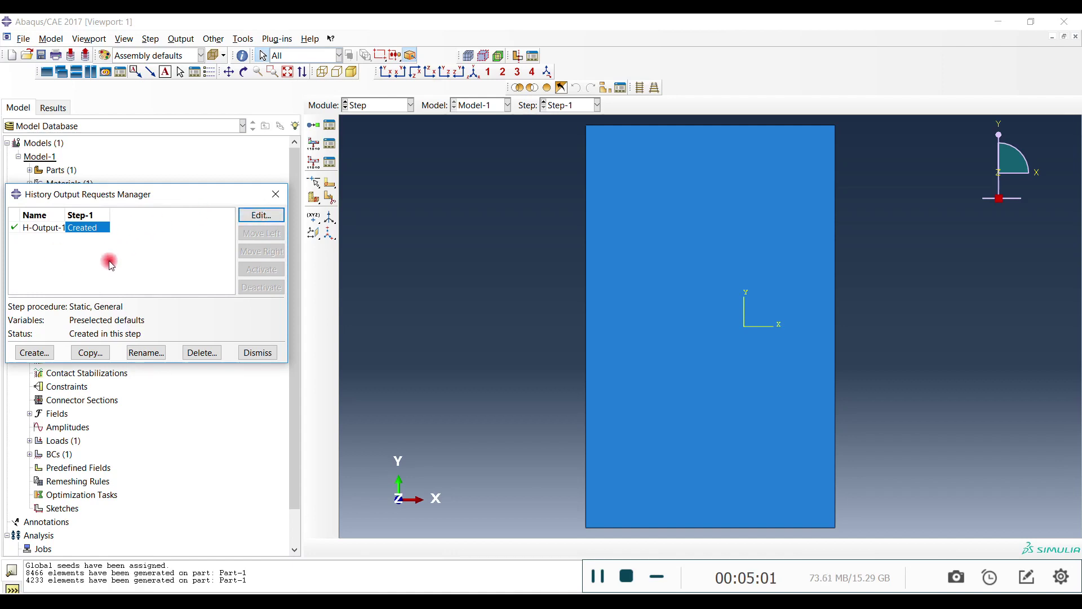
{"action": "left_click", "coordinate": [258, 216]}
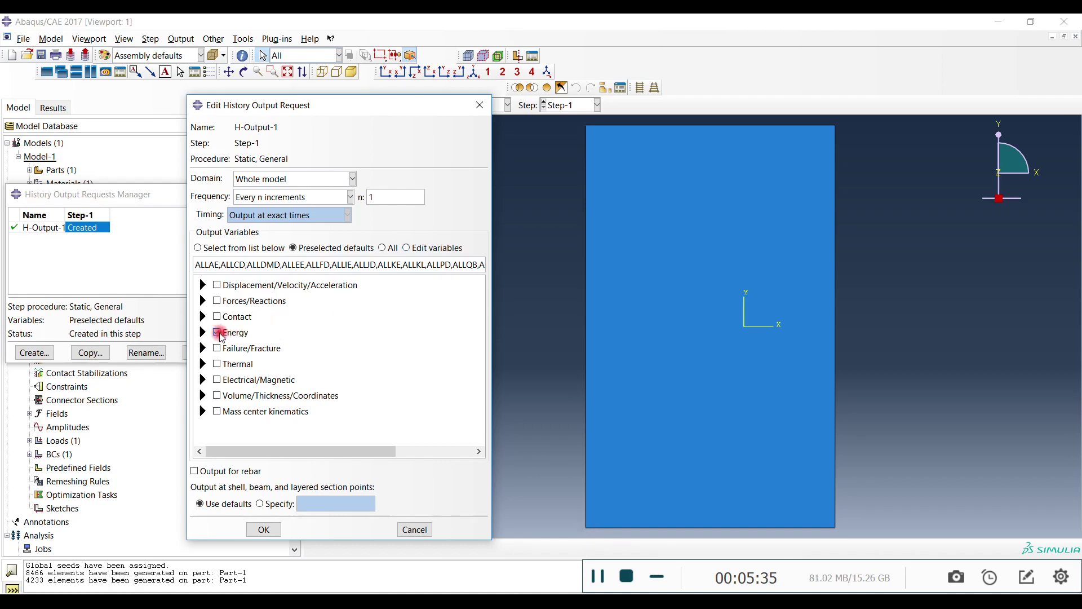
{"action": "left_click", "coordinate": [309, 180]}
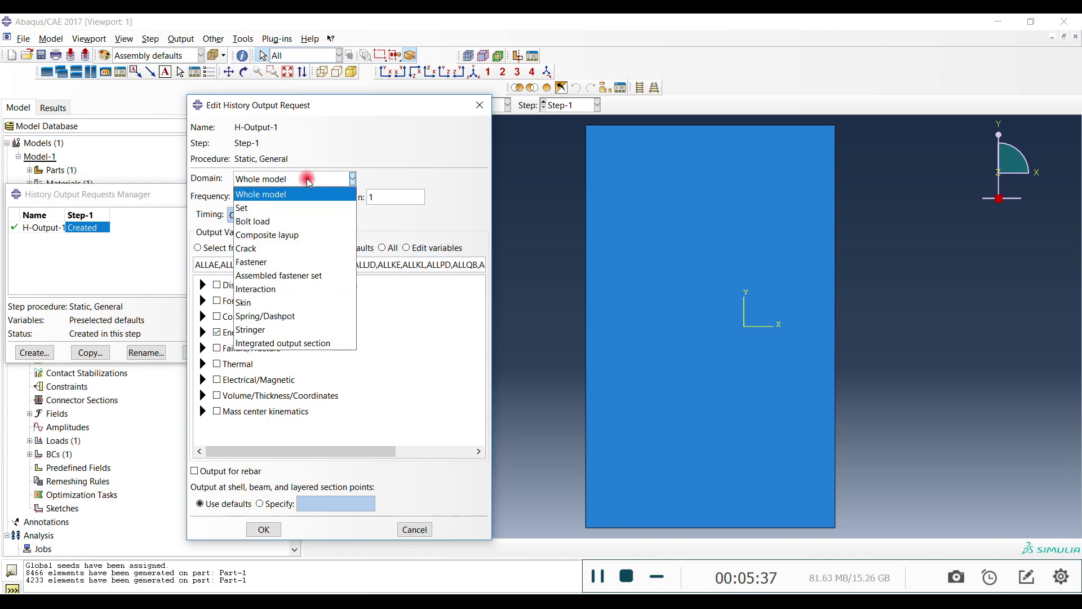
{"action": "left_click", "coordinate": [257, 208]}
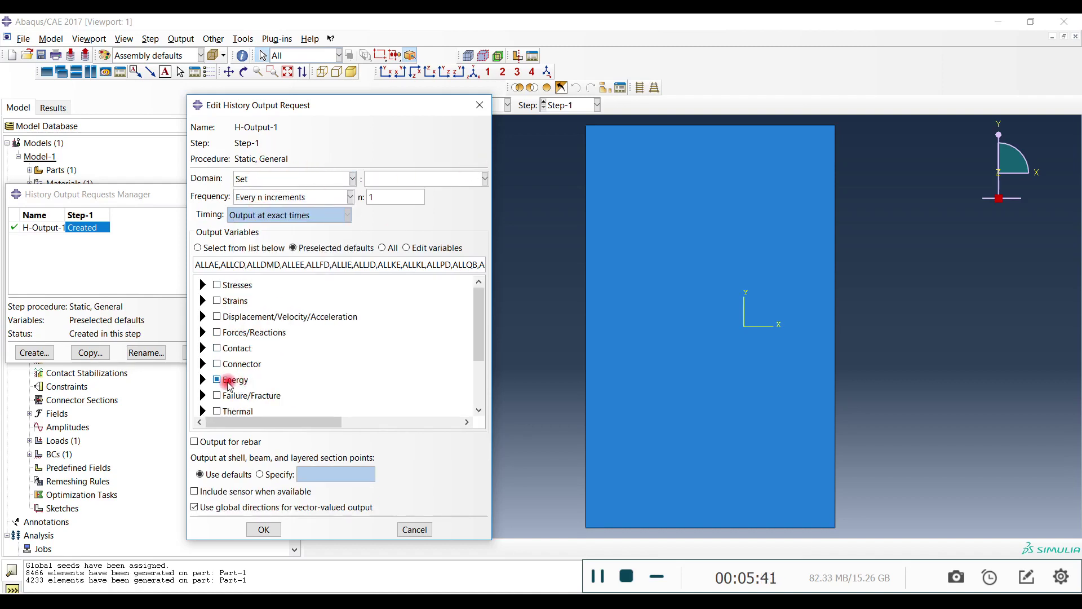
{"action": "left_click", "coordinate": [388, 184]}
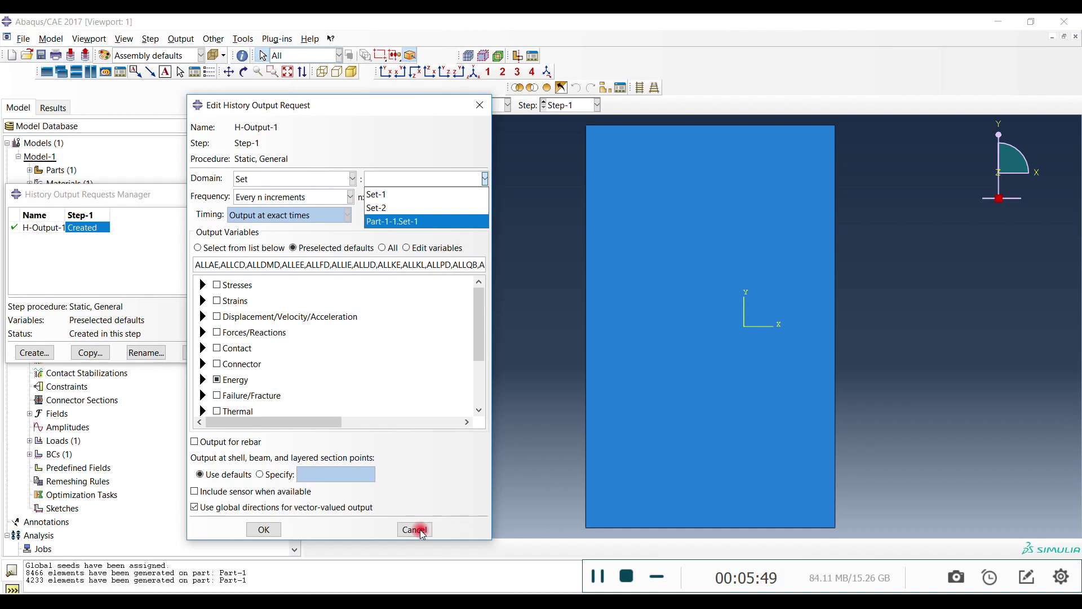
- Open the Set Manager alongside the history output request and select Set-1
{"action": "left_click", "coordinate": [242, 39]}
{"action": "mouse_move", "coordinate": [252, 81]}
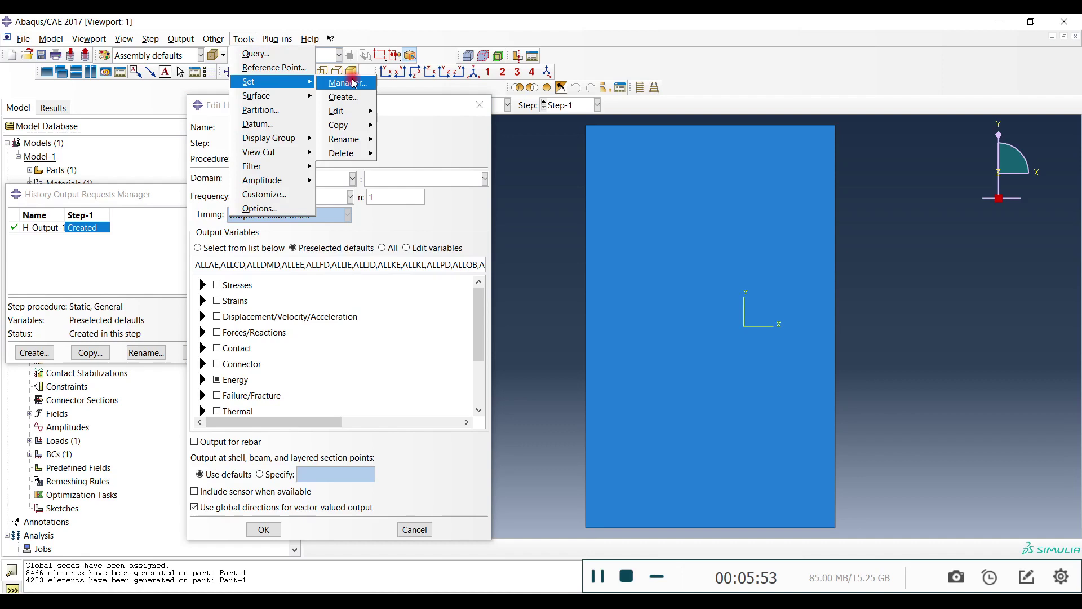
{"action": "left_click", "coordinate": [345, 85]}
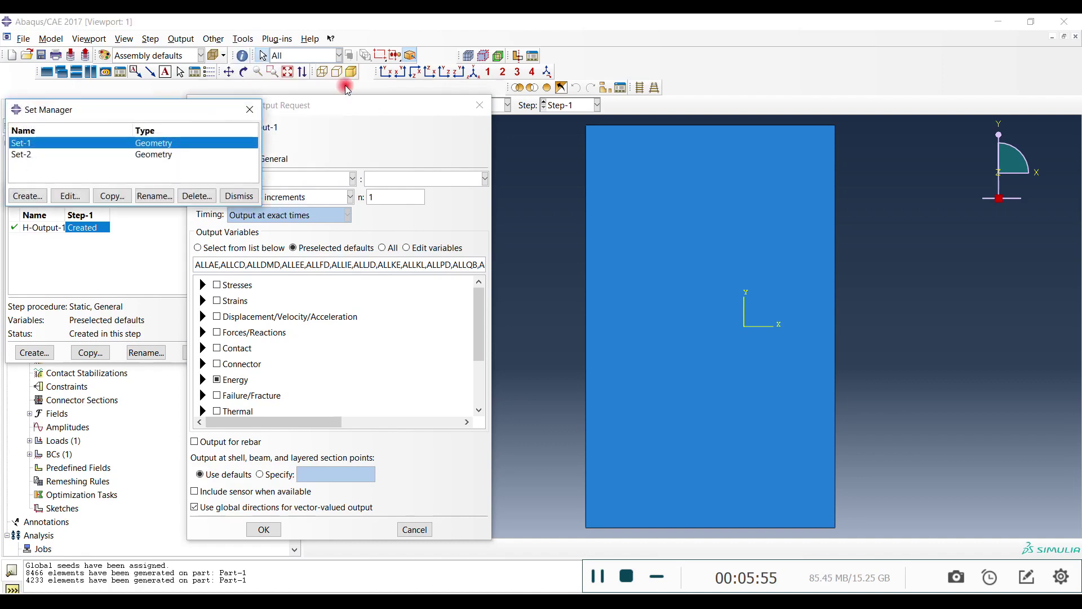
{"action": "left_click", "coordinate": [32, 155]}
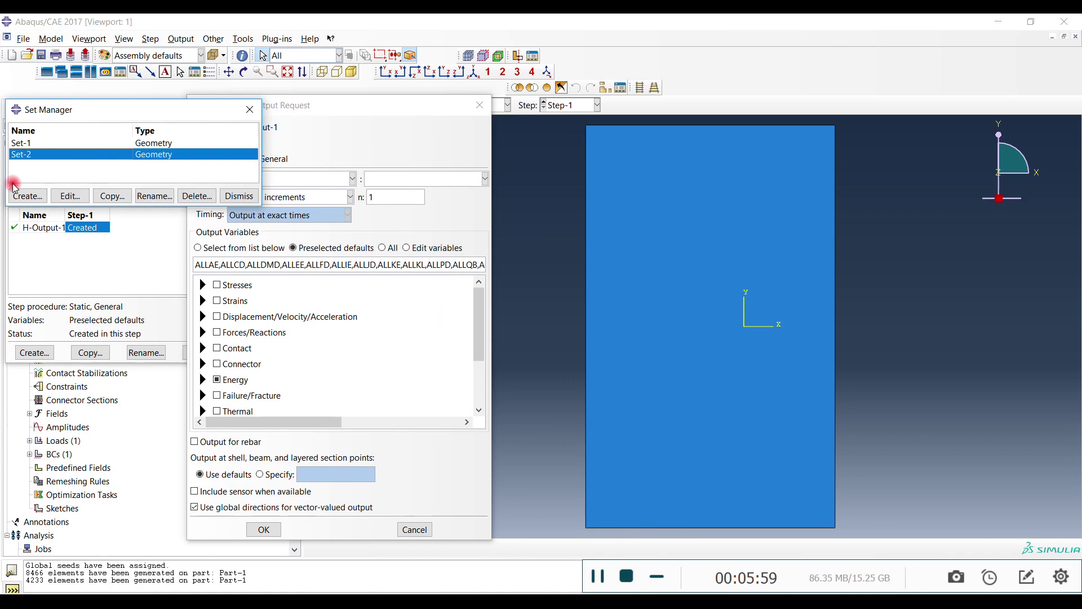
{"action": "left_click", "coordinate": [35, 143]}
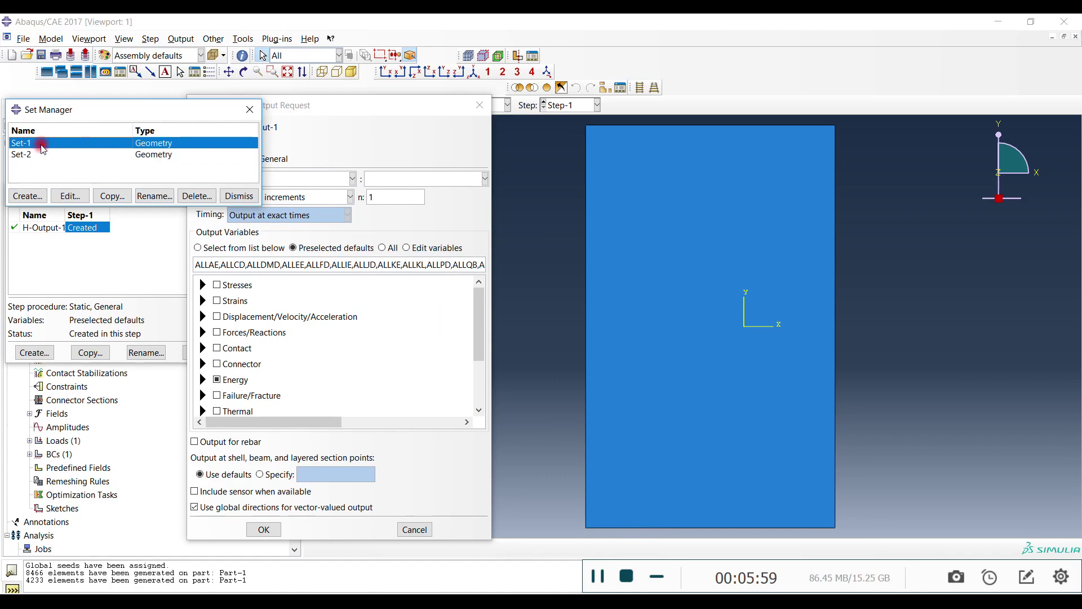
{"action": "left_click", "coordinate": [28, 195]}
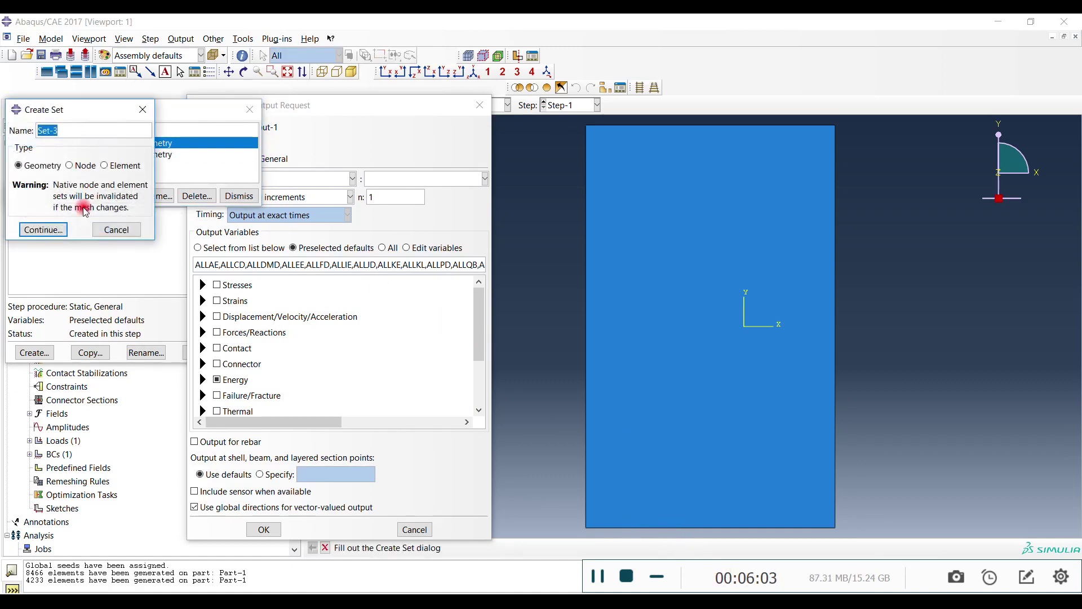
{"action": "left_click", "coordinate": [43, 230]}
{"action": "left_click", "coordinate": [655, 529]}
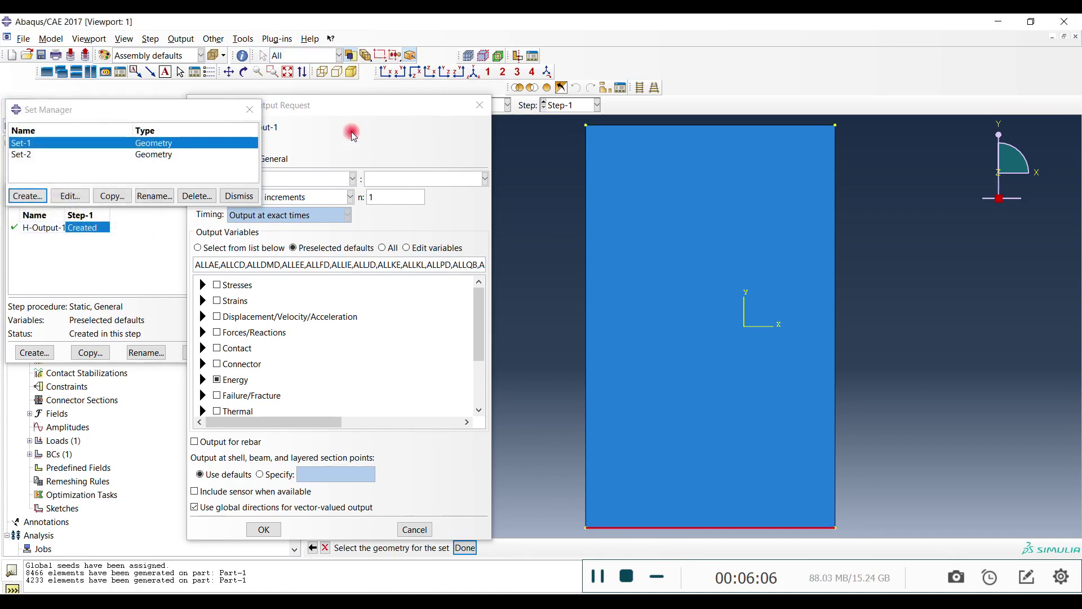
{"action": "middle_click", "coordinate": [403, 221]}
- Examine the geometry of Set-1 to identify which edge of the plate it contains
{"action": "left_click", "coordinate": [23, 155]}
{"action": "left_click", "coordinate": [29, 145]}
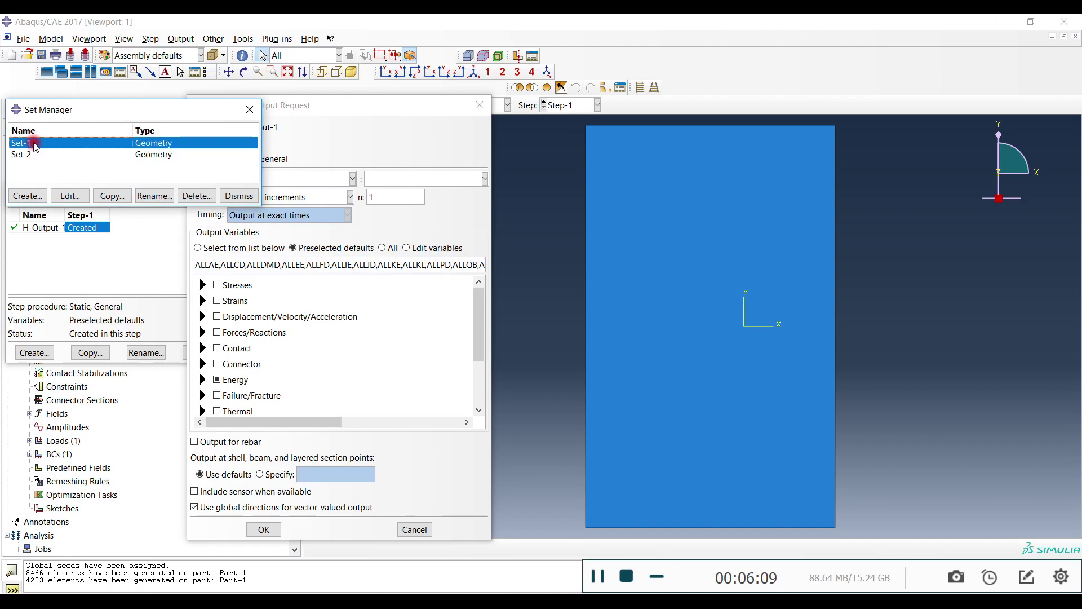
{"action": "left_click", "coordinate": [64, 196]}
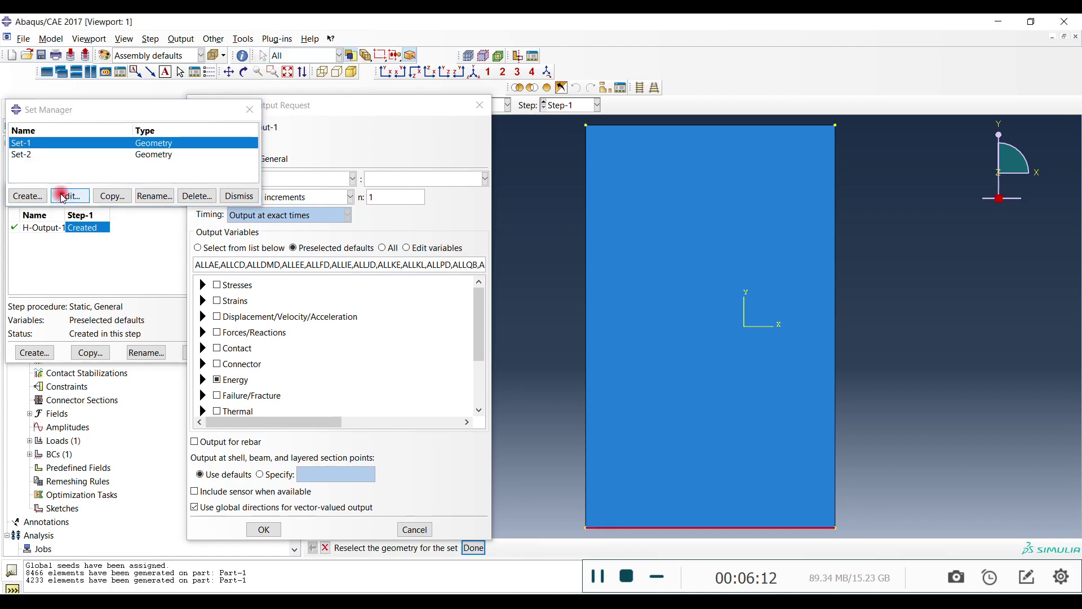
{"action": "left_click", "coordinate": [689, 528]}
{"action": "left_click", "coordinate": [23, 154]}
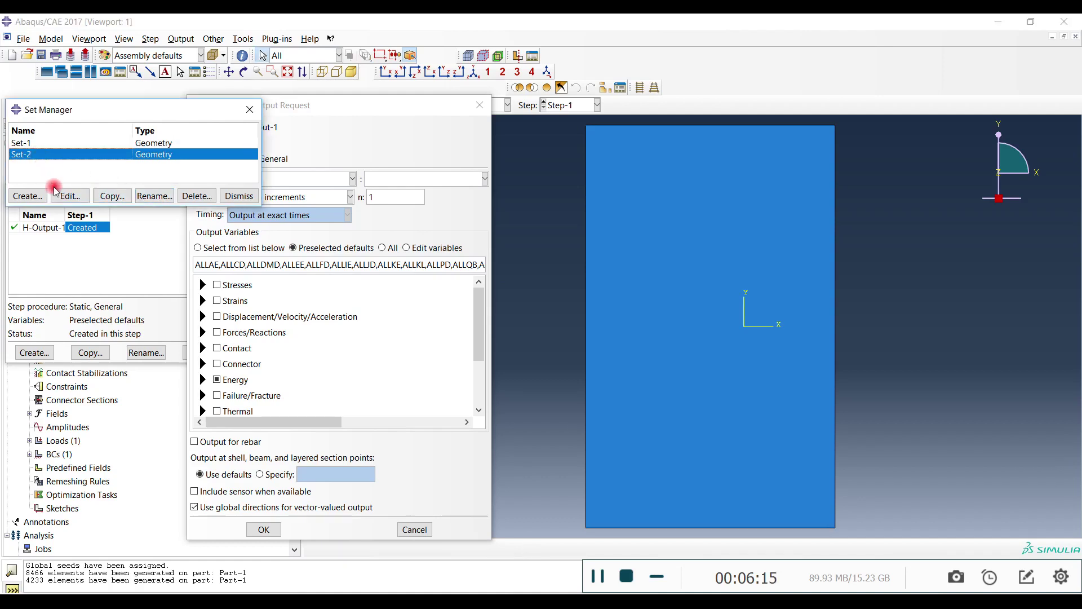
- Rename Set-1 to BC and close the Set Manager
{"action": "left_click", "coordinate": [56, 143]}
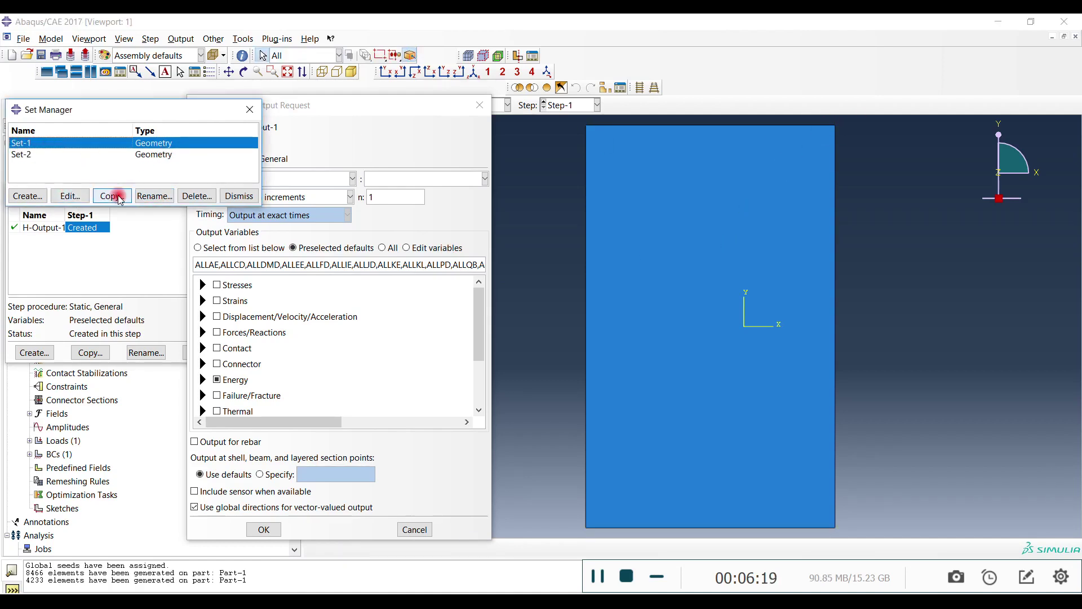
{"action": "left_click", "coordinate": [152, 197]}
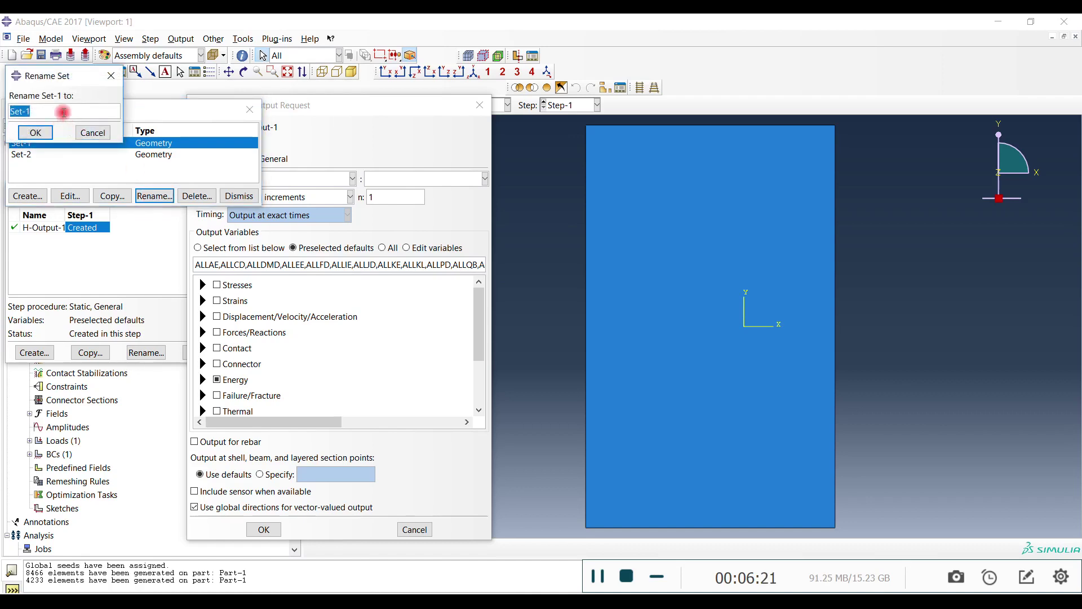
{"action": "type", "text": "BC"}
{"action": "left_click", "coordinate": [36, 132]}
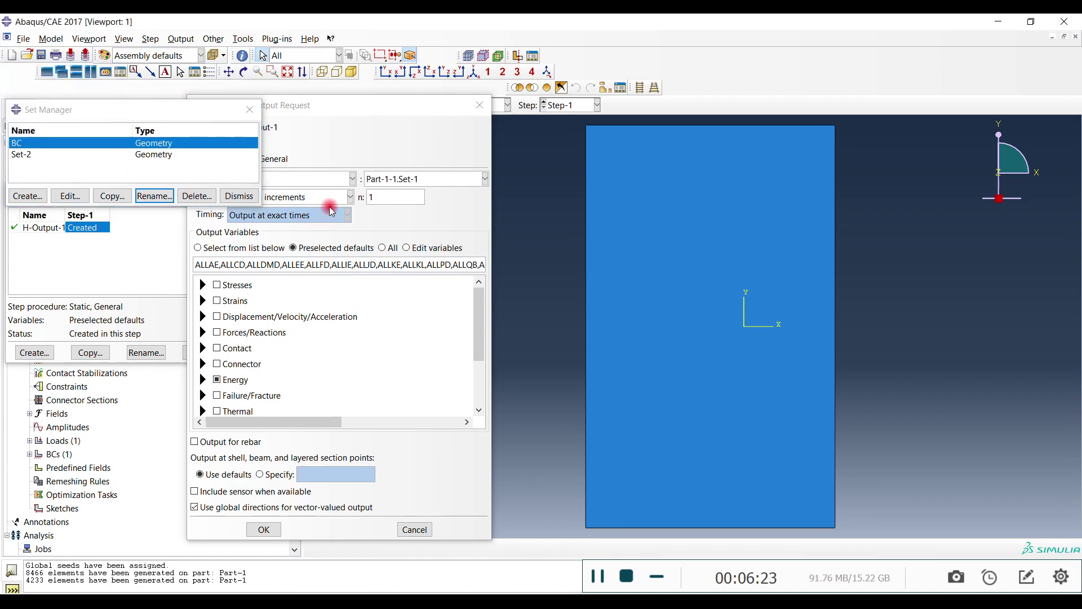
{"action": "left_click", "coordinate": [251, 196]}
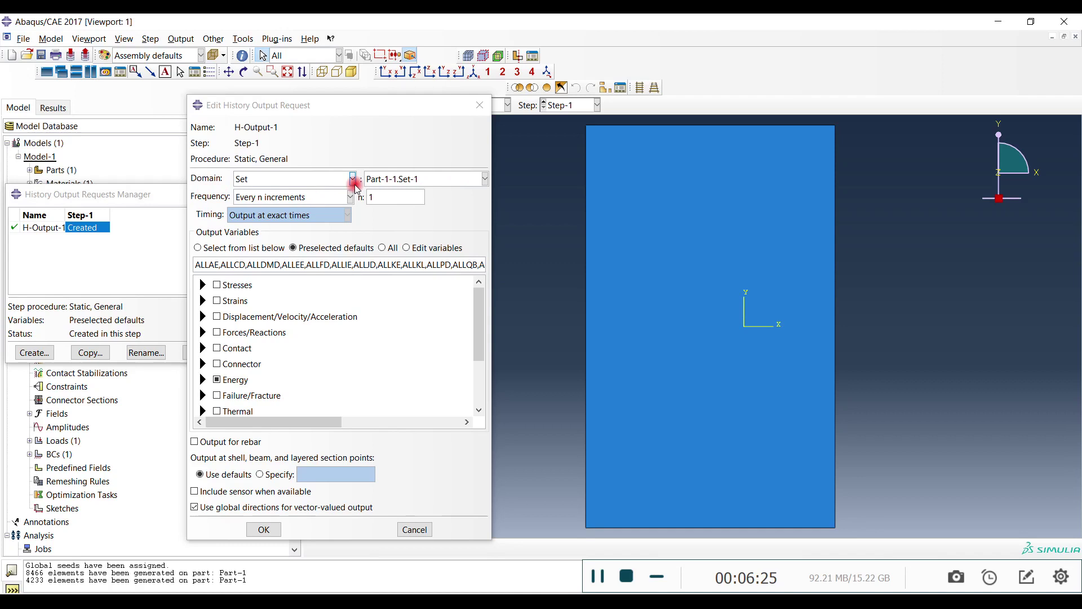
- Assign the BC set as the domain of H-Output-1 and deselect the Energy output variables
{"action": "left_click", "coordinate": [413, 179]}
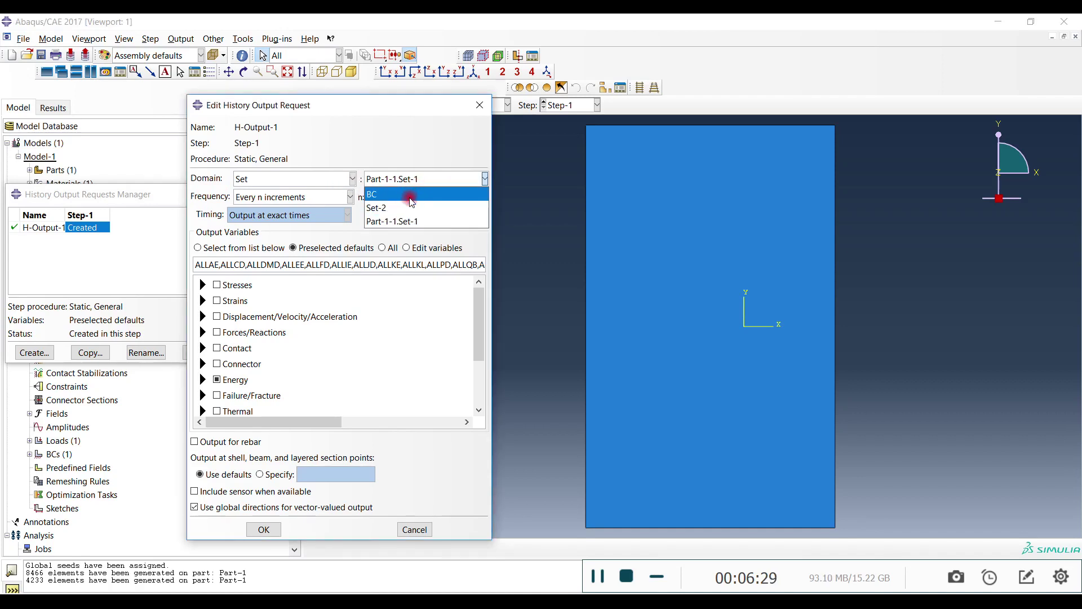
{"action": "left_click", "coordinate": [411, 195]}
{"action": "left_click", "coordinate": [217, 380]}
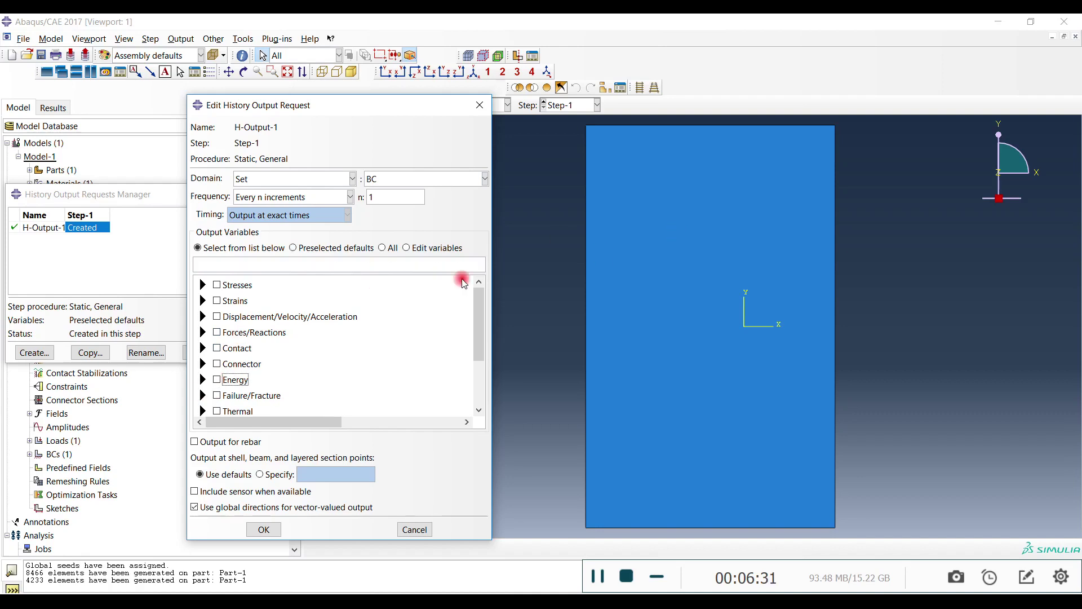
- Request the reaction forces RF1 and RF2 as history output, confirm the request and close the History Output Requests Manager
{"action": "left_click", "coordinate": [204, 333]}
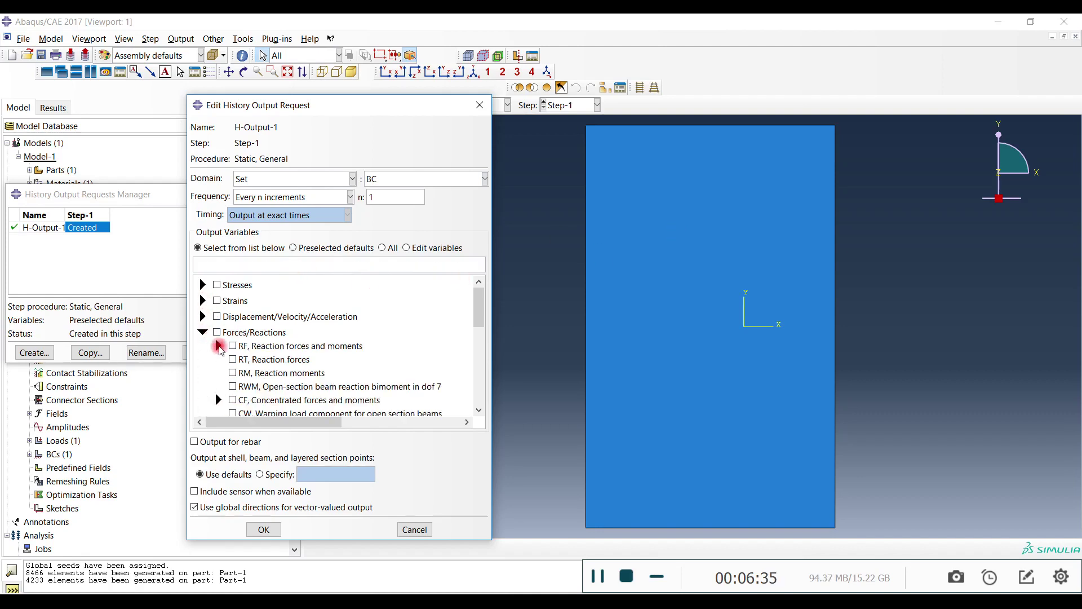
{"action": "left_click", "coordinate": [218, 345]}
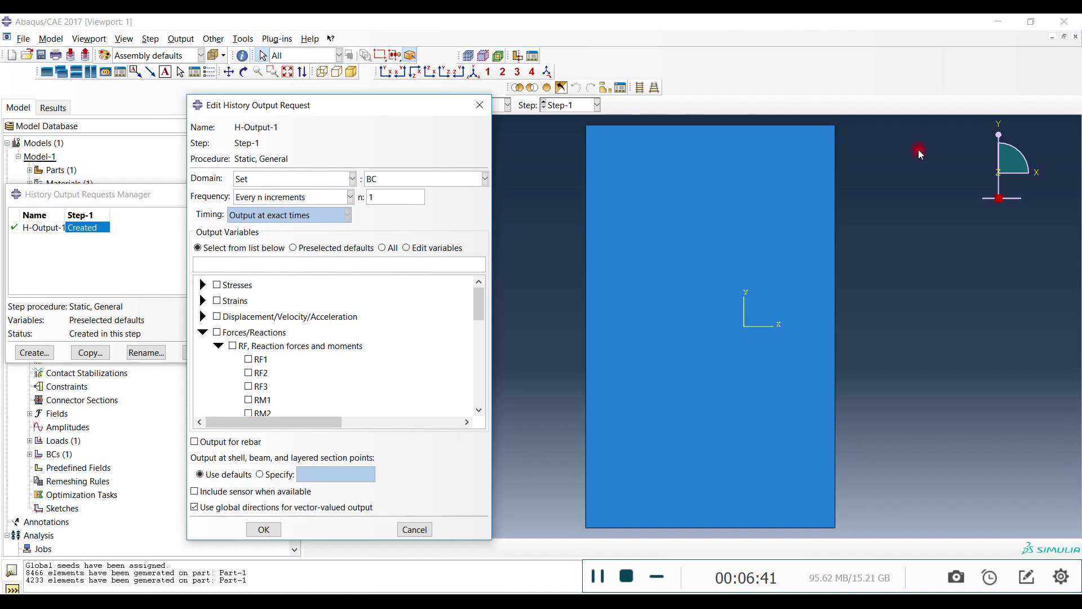
{"action": "left_click", "coordinate": [249, 360]}
{"action": "left_click", "coordinate": [817, 131]}
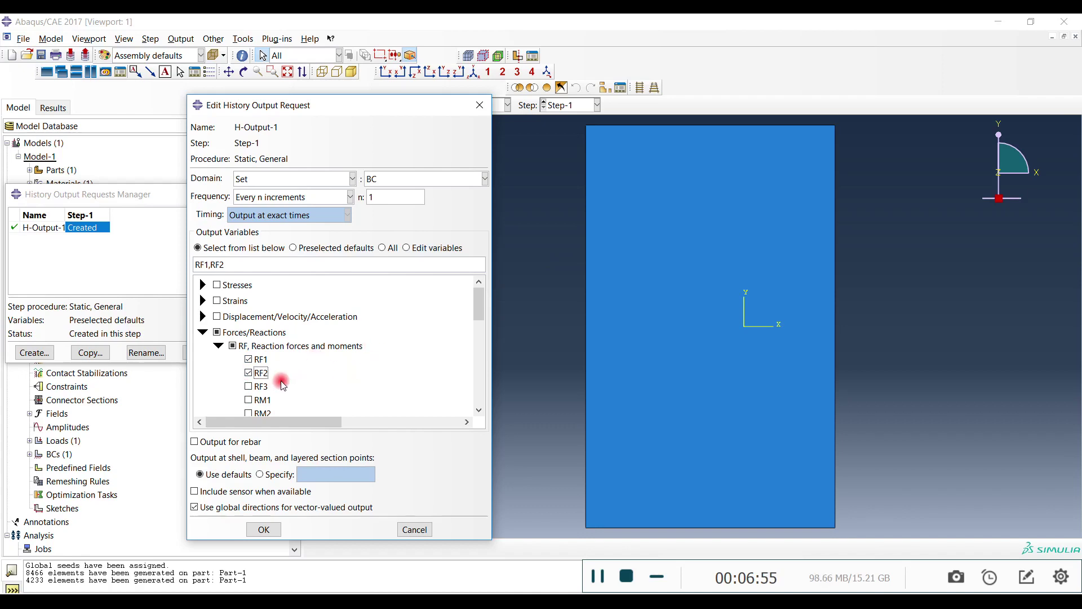
{"action": "left_click_drag", "start_coordinate": [225, 265], "coordinate": [196, 268]}
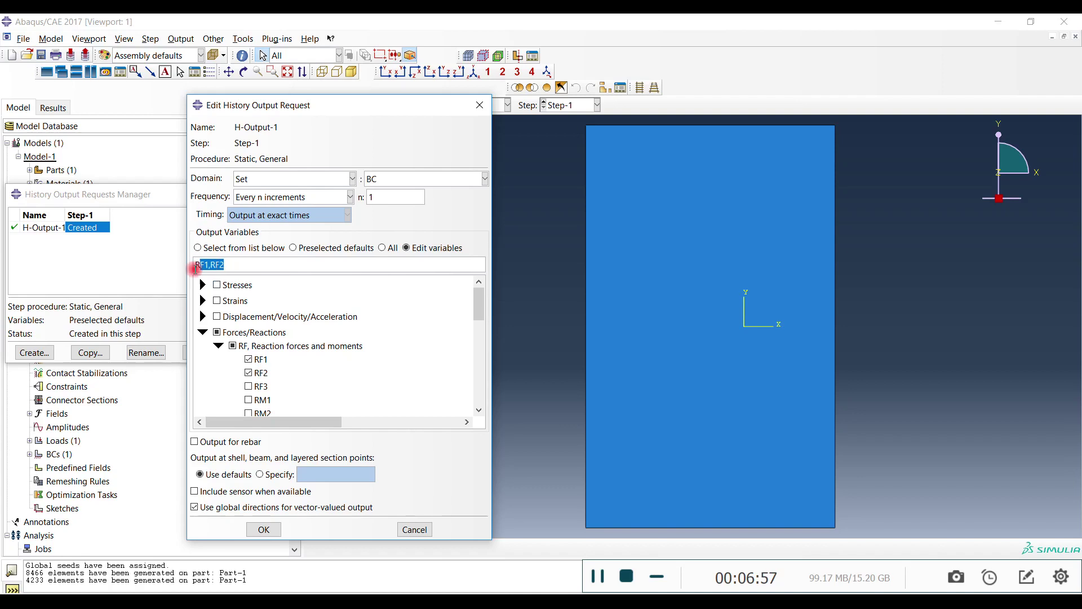
{"action": "left_click", "coordinate": [224, 266]}
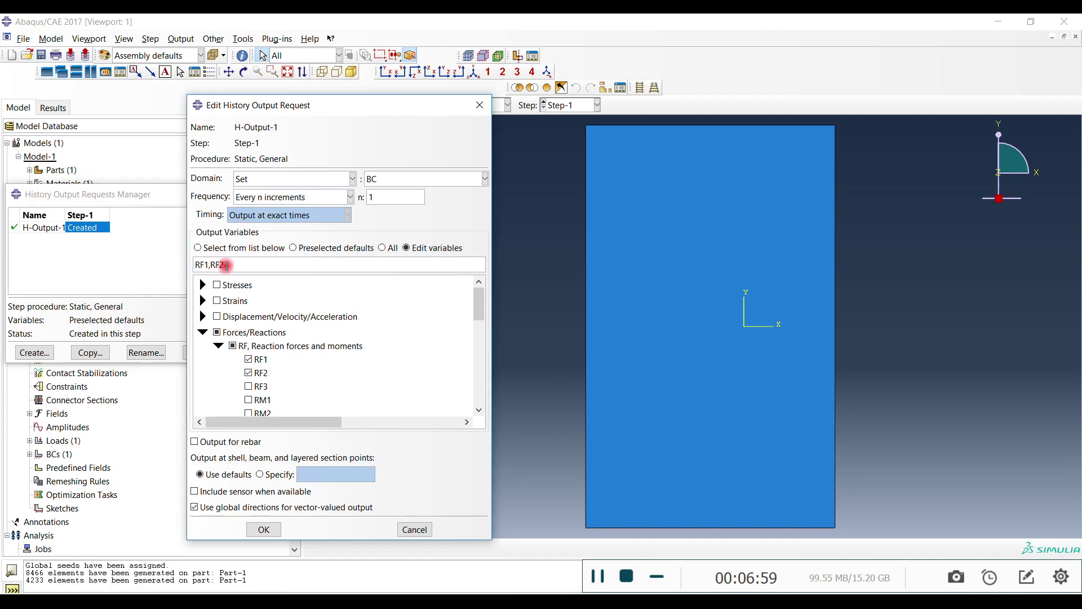
{"action": "left_click", "coordinate": [264, 529]}
{"action": "left_click", "coordinate": [258, 353]}
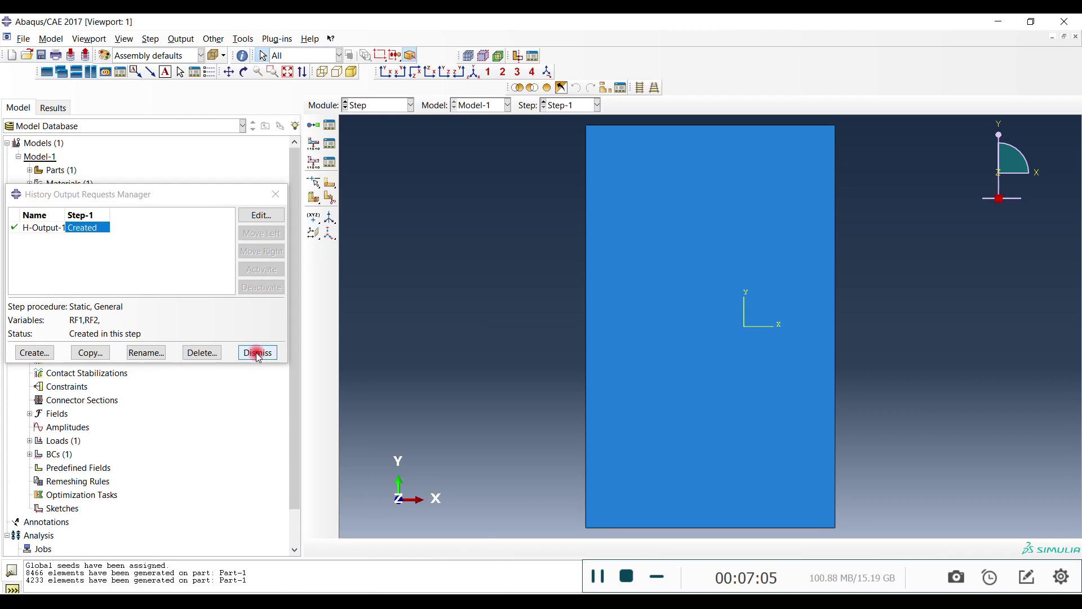
{"action": "left_click", "coordinate": [257, 353]}
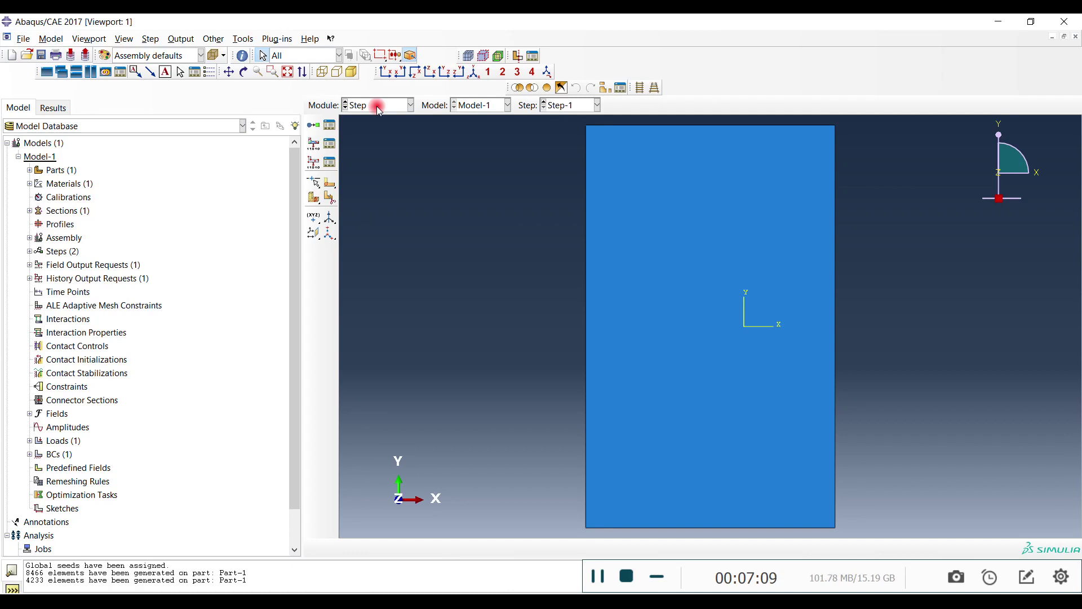
- Create the analysis job Job-1 for Model-1 in the Job module, accepting the default job settings
{"action": "left_click", "coordinate": [377, 106]}
{"action": "left_click", "coordinate": [359, 228]}
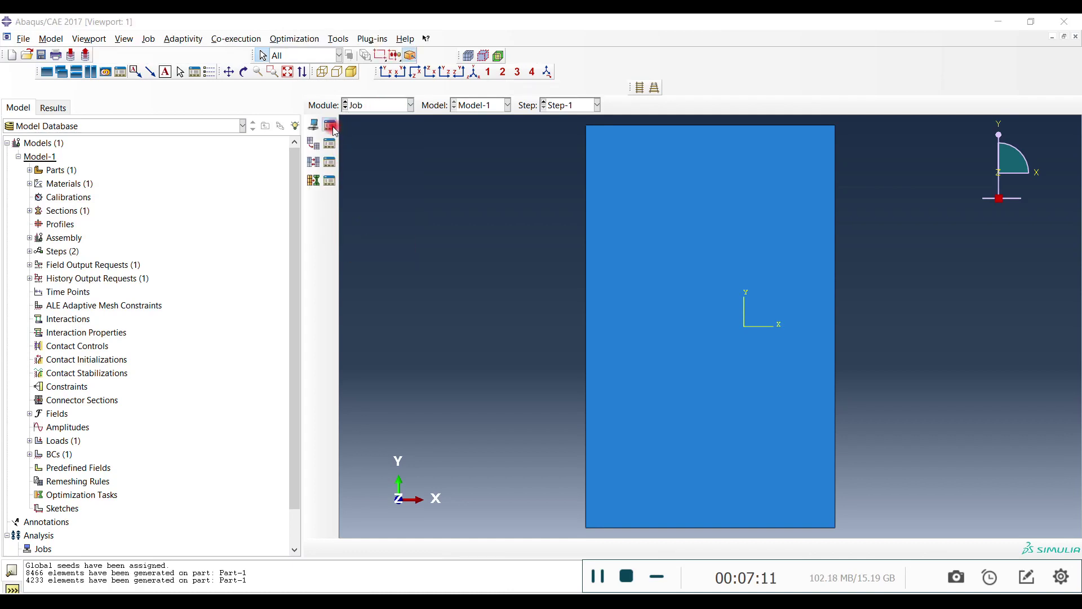
{"action": "left_click", "coordinate": [332, 129]}
{"action": "left_click", "coordinate": [77, 463]}
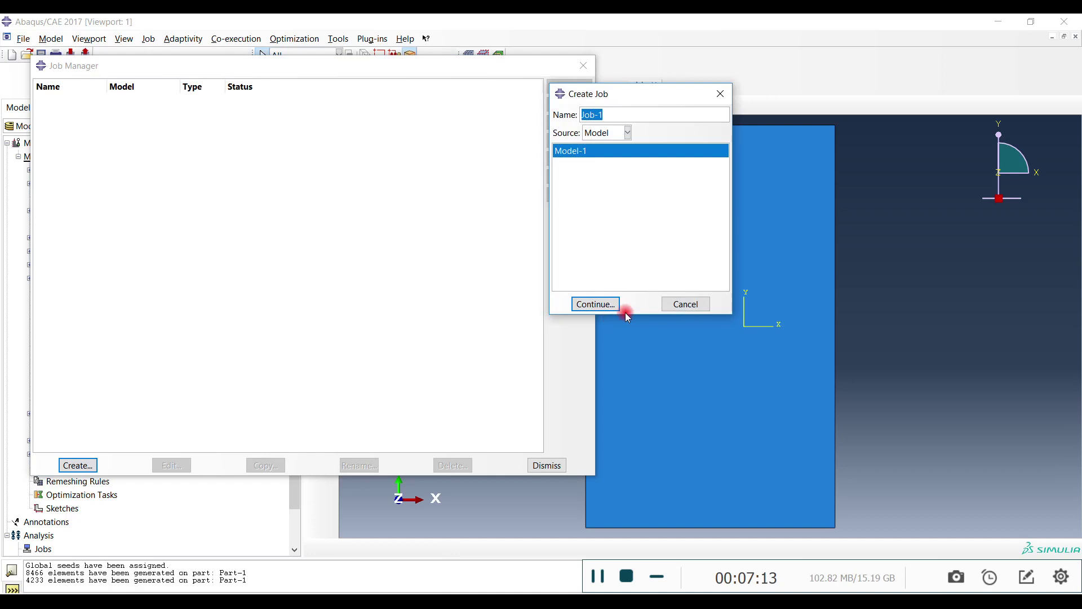
{"action": "left_click", "coordinate": [600, 304]}
{"action": "left_click", "coordinate": [351, 447]}
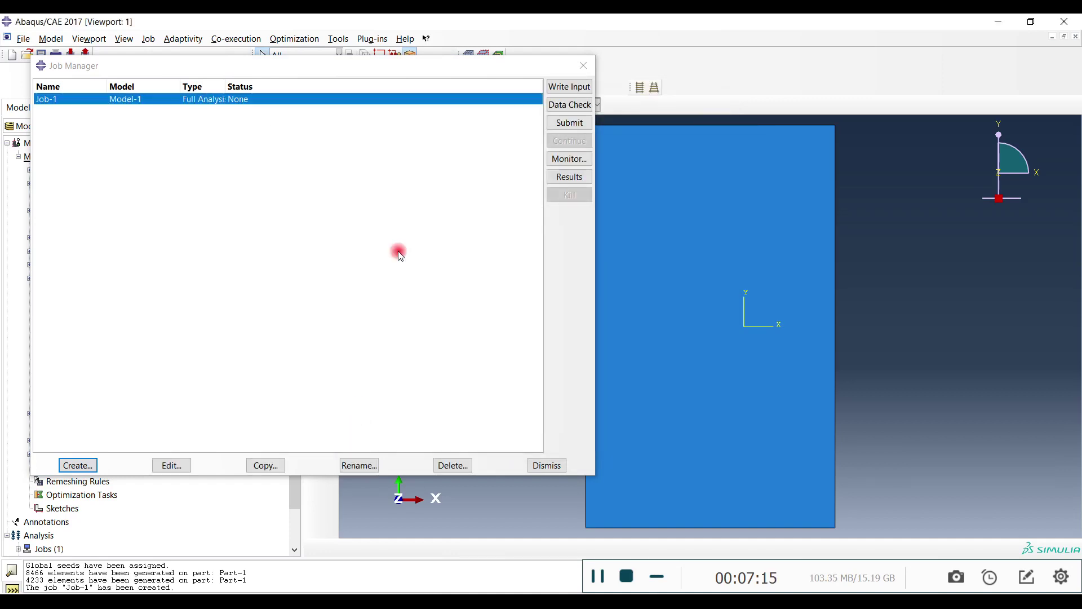
- Try to submit Job-1 for analysis, allowing its existing files to be overwritten, and close the Job Manager
{"action": "left_click", "coordinate": [558, 125]}
{"action": "left_click", "coordinate": [252, 272]}
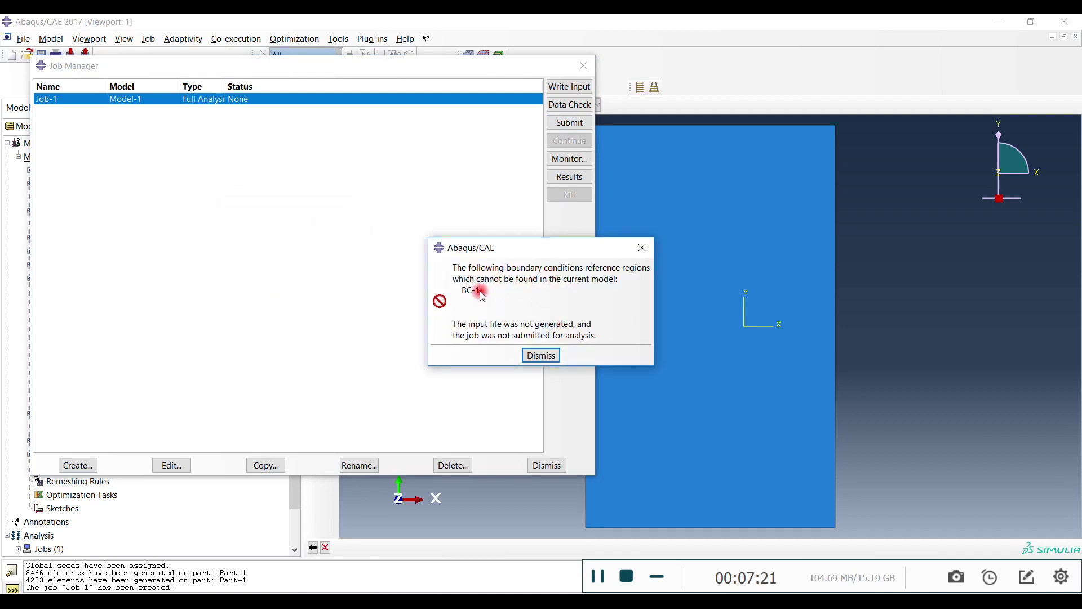
{"action": "left_click", "coordinate": [542, 356]}
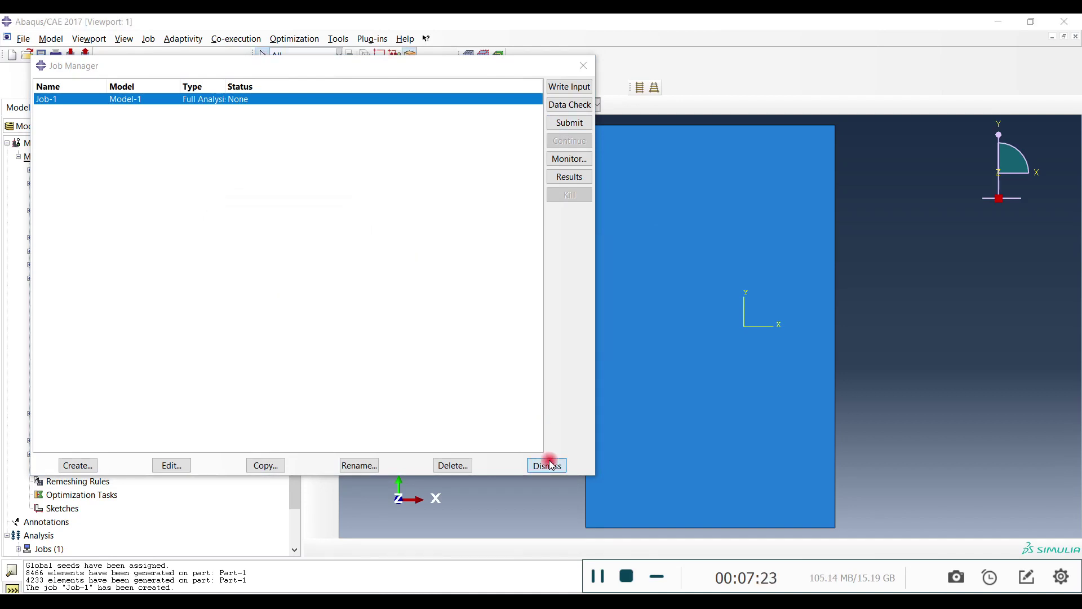
{"action": "left_click", "coordinate": [551, 465]}
- Open boundary condition BC-1 for editing in the Load module, continuing past the set warning, and start reselecting its region
{"action": "left_click", "coordinate": [384, 105]}
{"action": "left_click", "coordinate": [375, 159]}
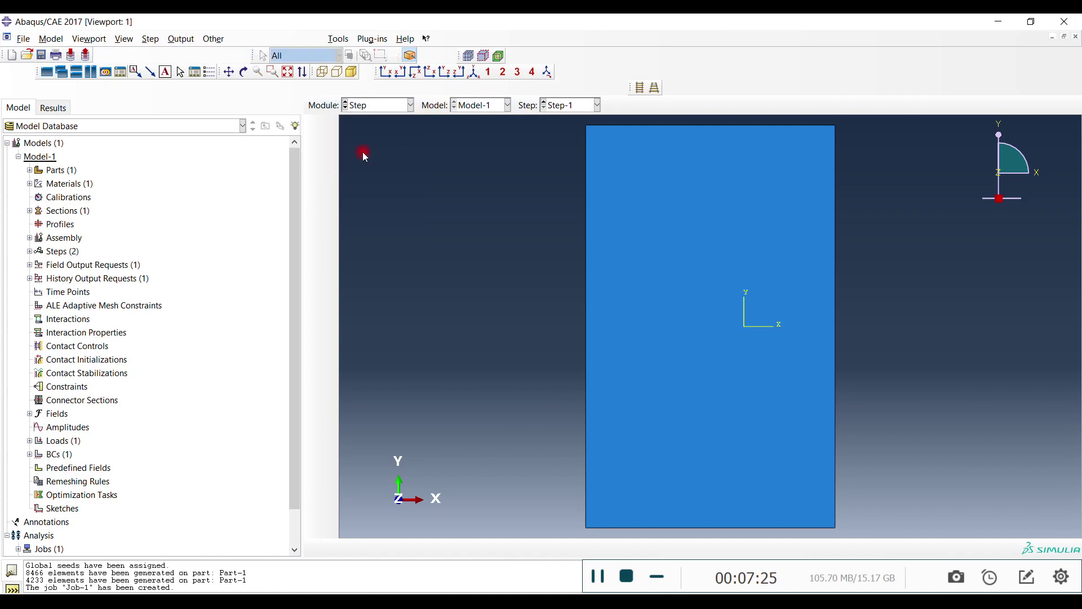
{"action": "left_click", "coordinate": [359, 106]}
{"action": "left_click", "coordinate": [360, 187]}
{"action": "left_click", "coordinate": [334, 137]}
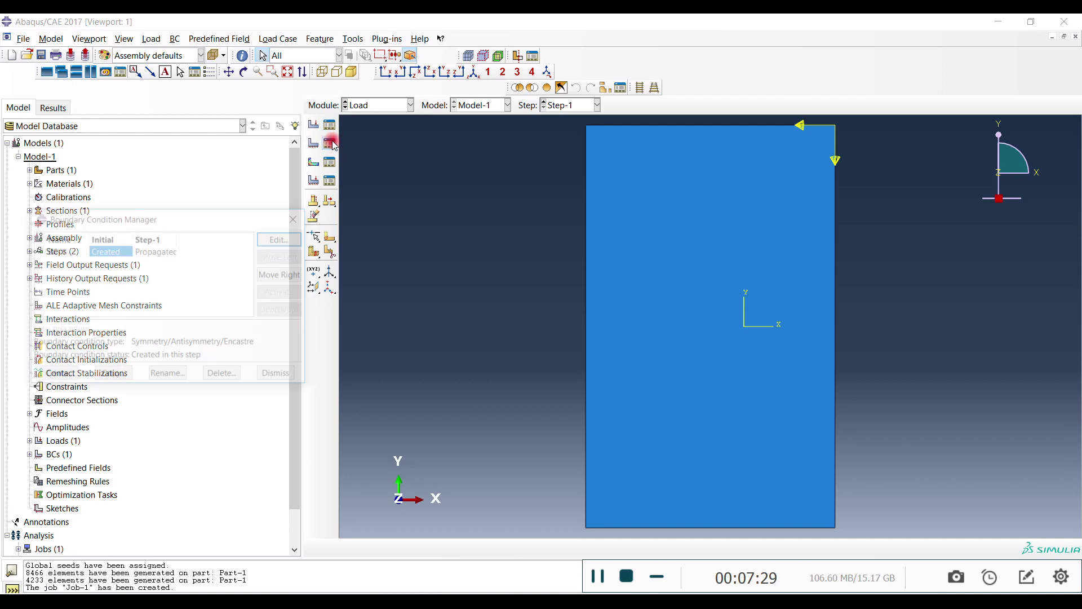
{"action": "left_click", "coordinate": [275, 238]}
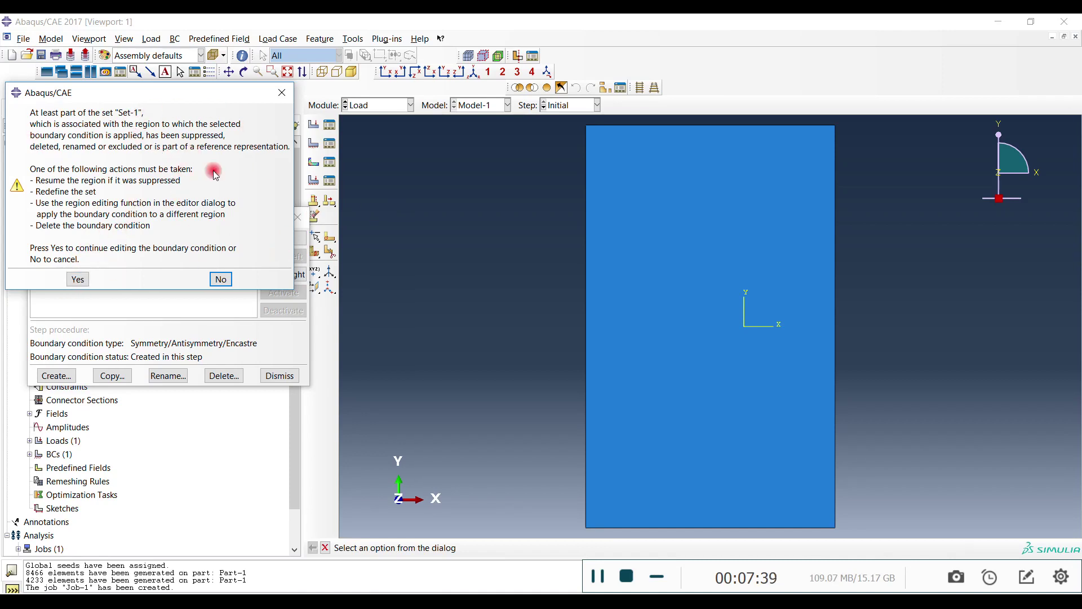
{"action": "left_click", "coordinate": [79, 280]}
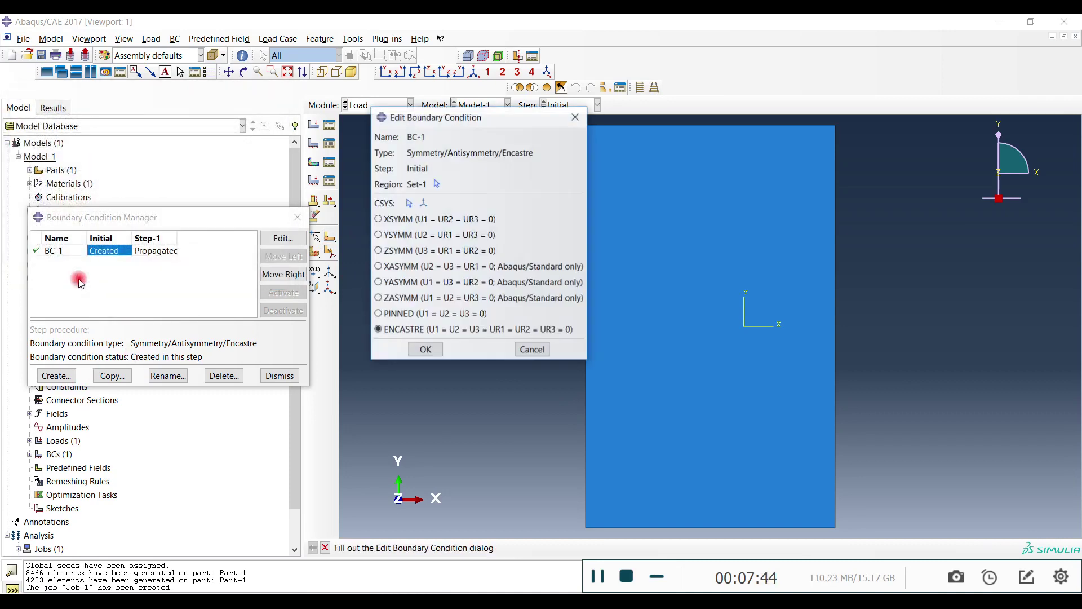
{"action": "left_click", "coordinate": [438, 184]}
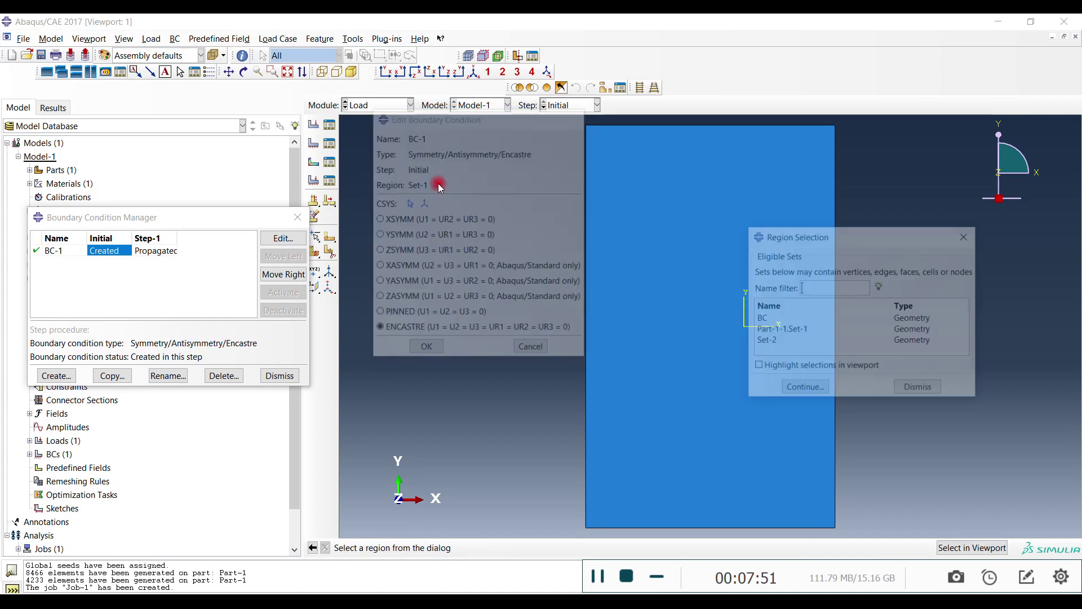
- Try to assign the existing BC set as the region of boundary condition BC-1
{"action": "left_click", "coordinate": [771, 319]}
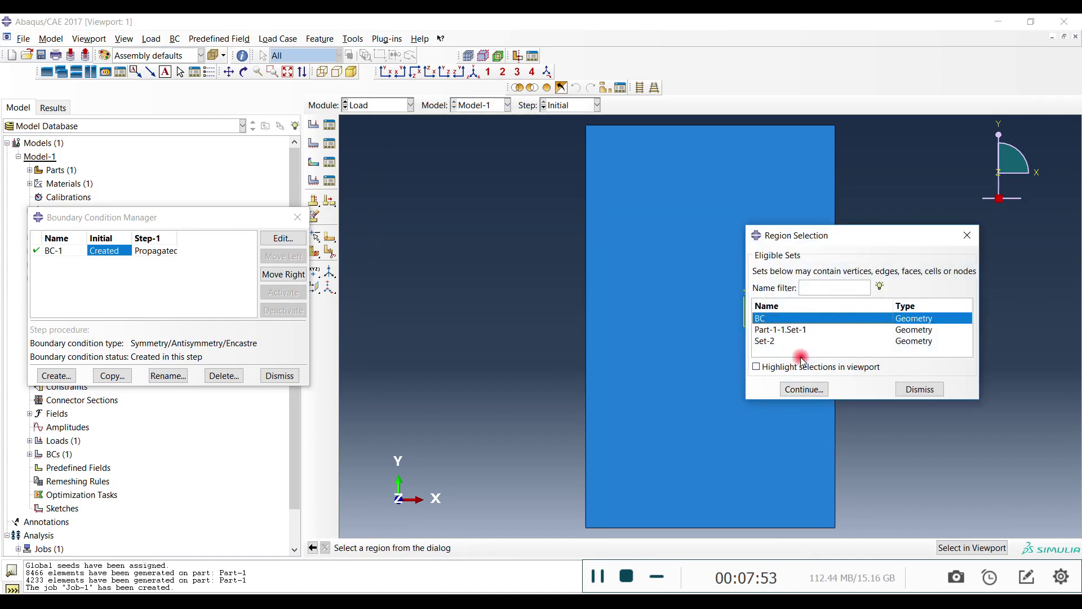
{"action": "left_click", "coordinate": [799, 389]}
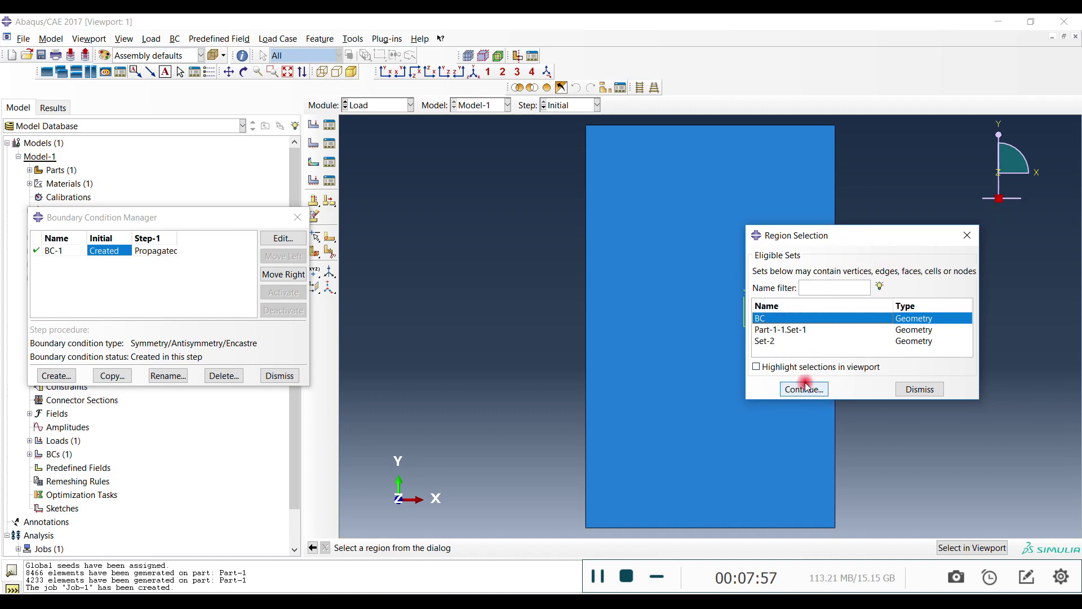
{"action": "left_click", "coordinate": [720, 527]}
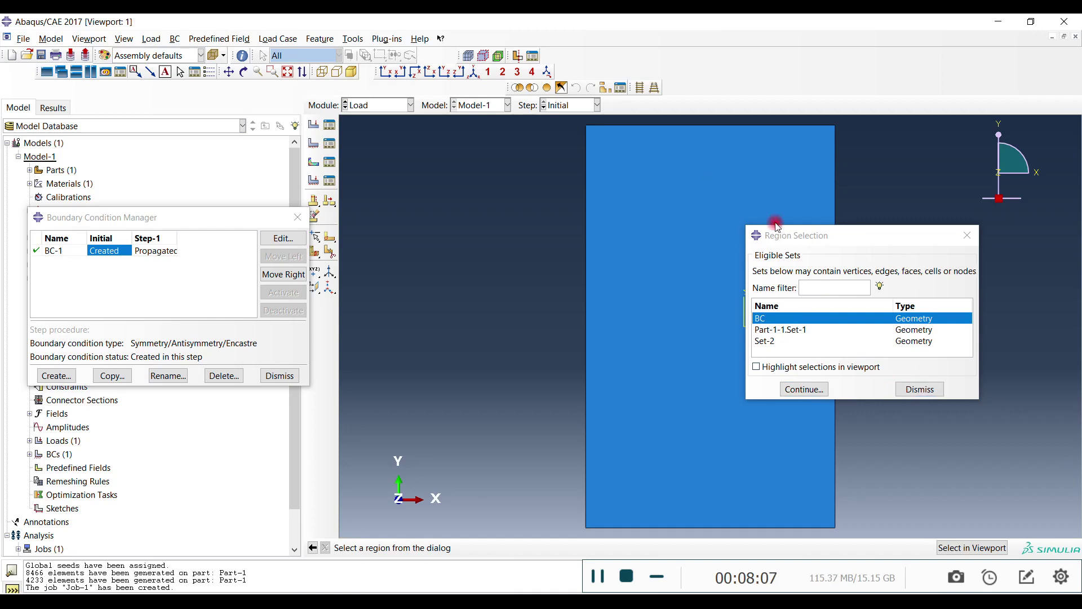
- Reassign BC-1 to the plate's bottom edge without creating a set, keep Encastre, and close the Boundary Condition Manager
{"action": "left_click", "coordinate": [919, 390]}
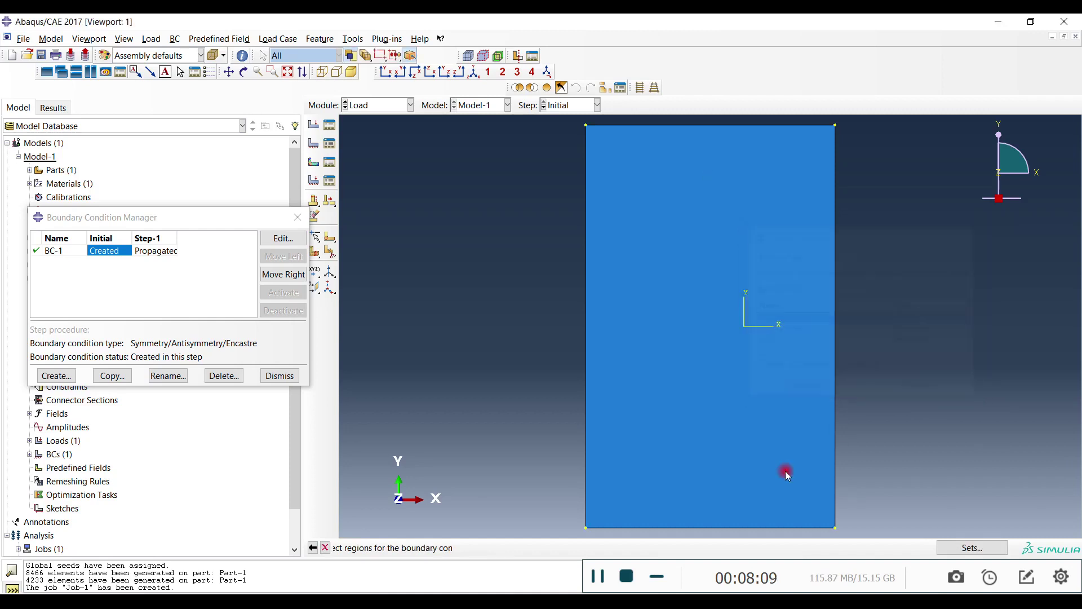
{"action": "left_click", "coordinate": [675, 527]}
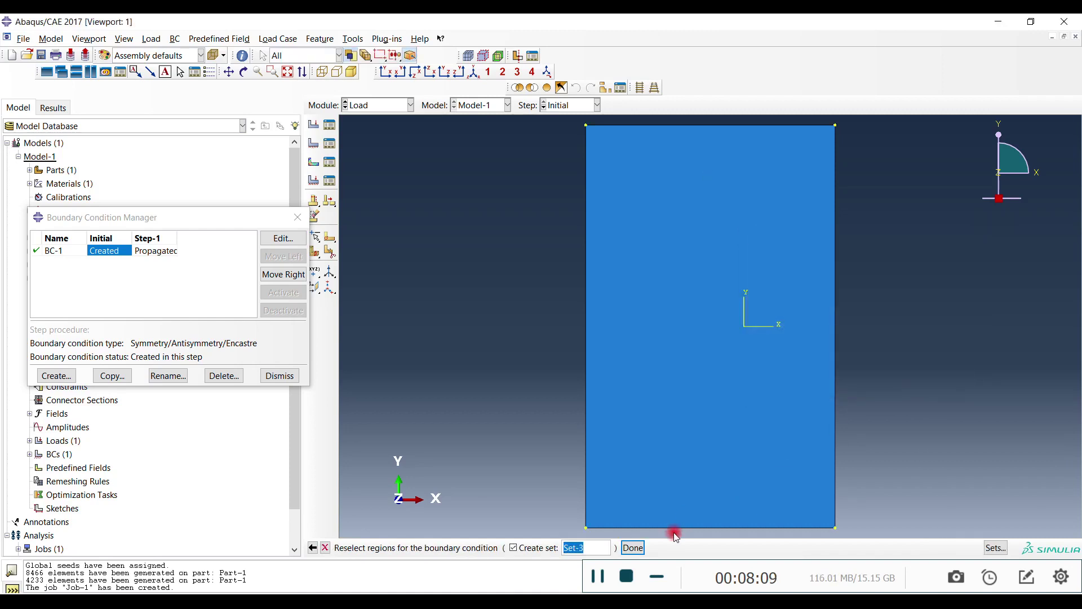
{"action": "left_click", "coordinate": [521, 549]}
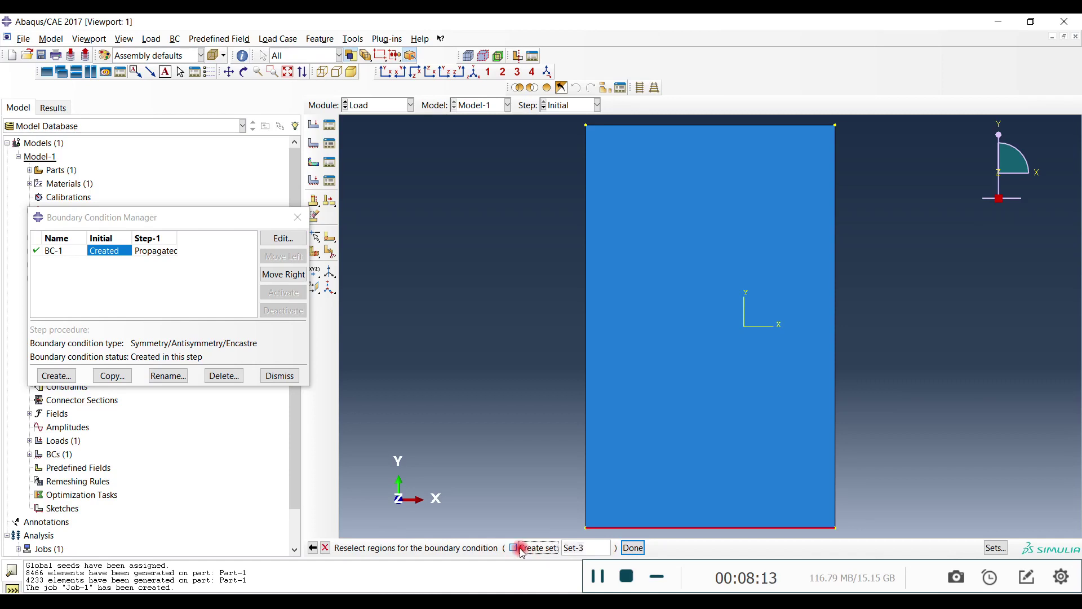
{"action": "middle_click", "coordinate": [599, 431]}
{"action": "left_click", "coordinate": [427, 350]}
{"action": "left_click", "coordinate": [278, 376]}
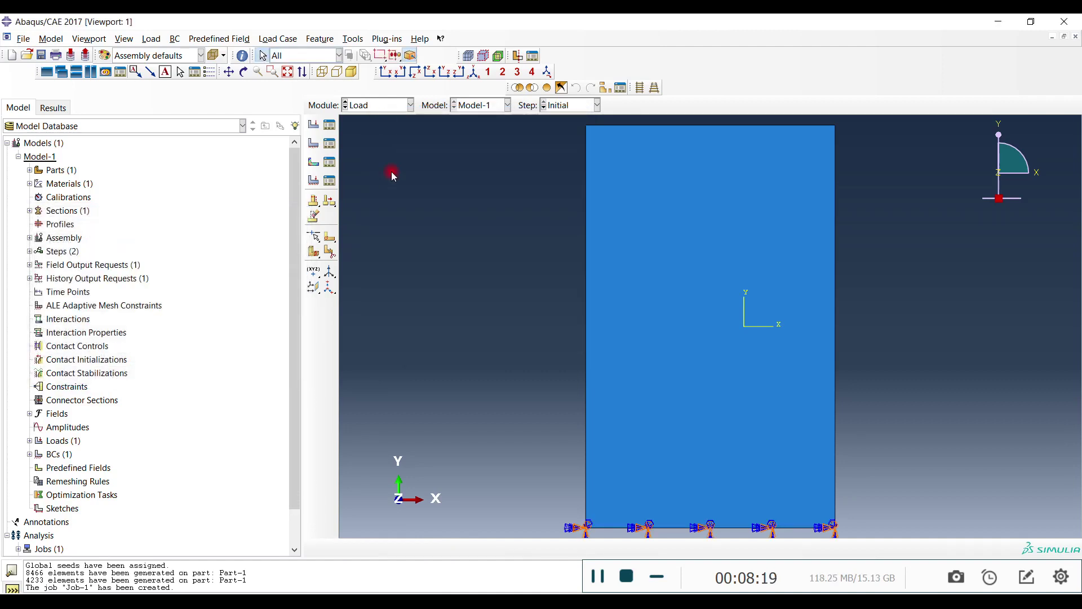
- Submit Job-1 for analysis from the Job Manager, overwriting its existing job files
{"action": "left_click", "coordinate": [376, 106]}
{"action": "left_click", "coordinate": [367, 227]}
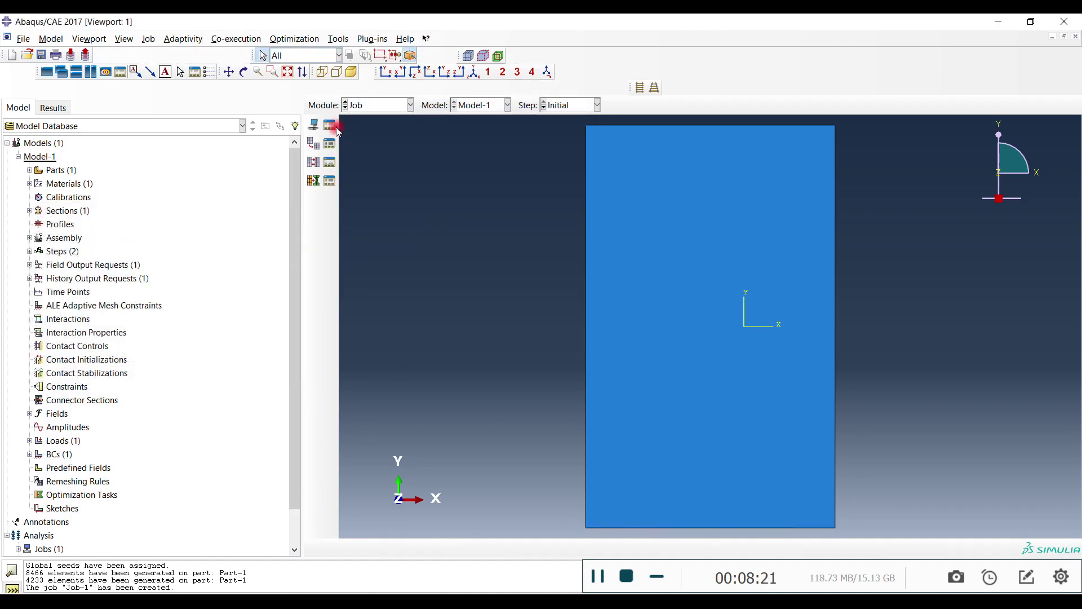
{"action": "left_click", "coordinate": [329, 124]}
{"action": "left_click", "coordinate": [570, 123]}
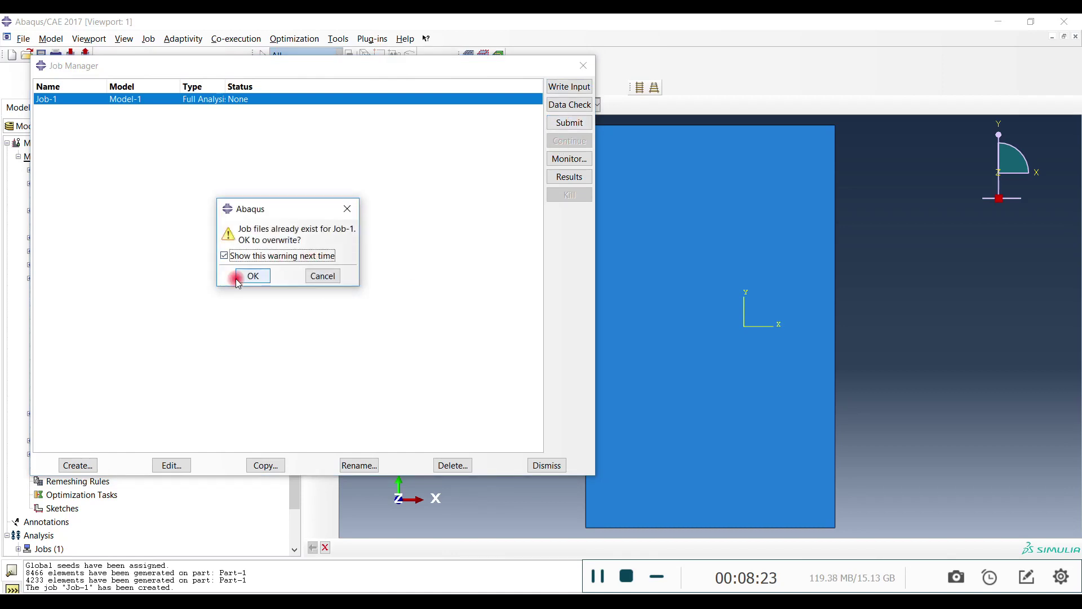
{"action": "left_click", "coordinate": [248, 283]}
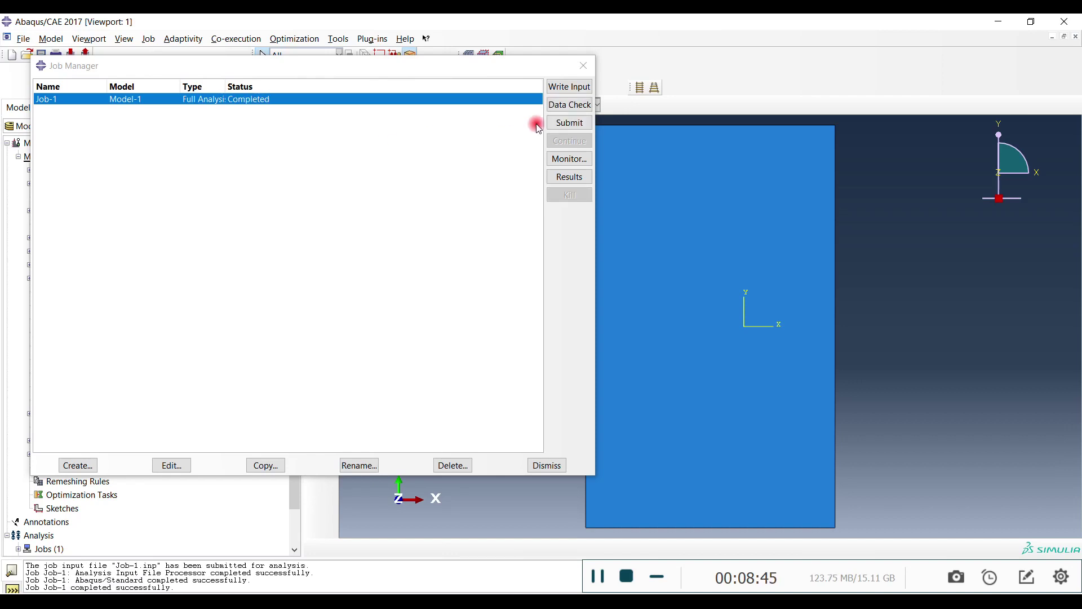
- Open the Job-1 results, plot the Mises stress contours on the deformed shape and examine the loaded upper corner
{"action": "left_click", "coordinate": [567, 177]}
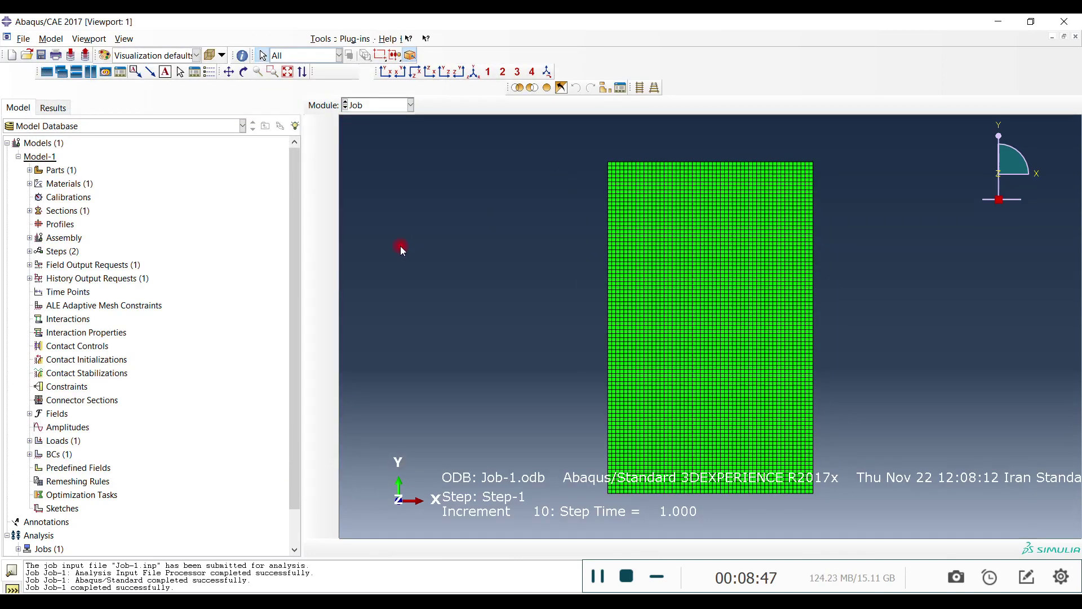
{"action": "left_click", "coordinate": [313, 178]}
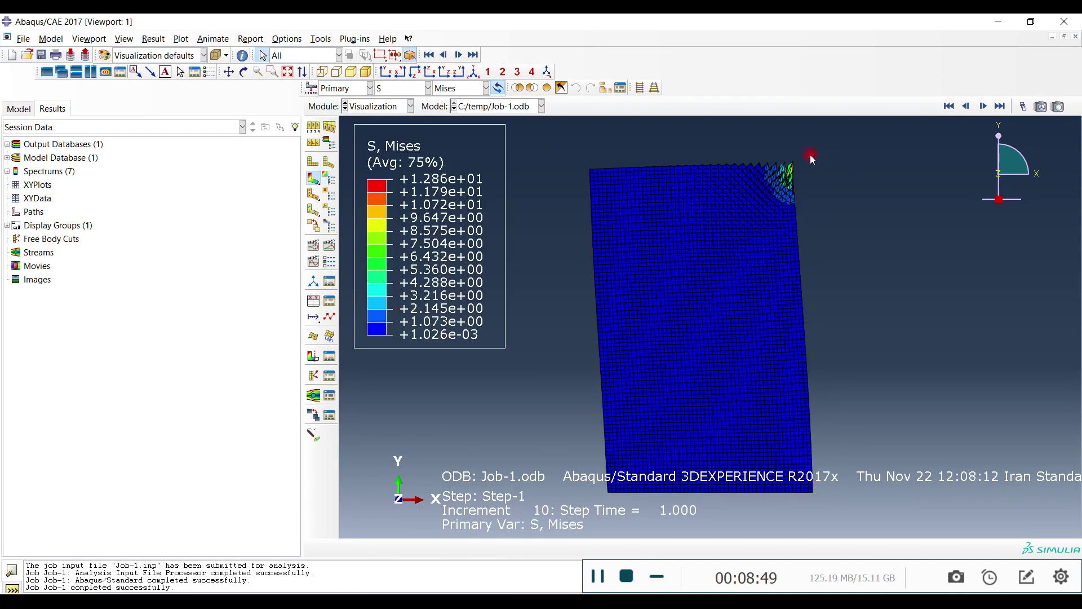
{"action": "scroll", "coordinate": [797, 161], "scroll_direction": "up", "scroll_amount": 8}
{"action": "left_click_drag", "start_coordinate": [746, 193], "coordinate": [727, 237], "text": "ctrl+alt"}
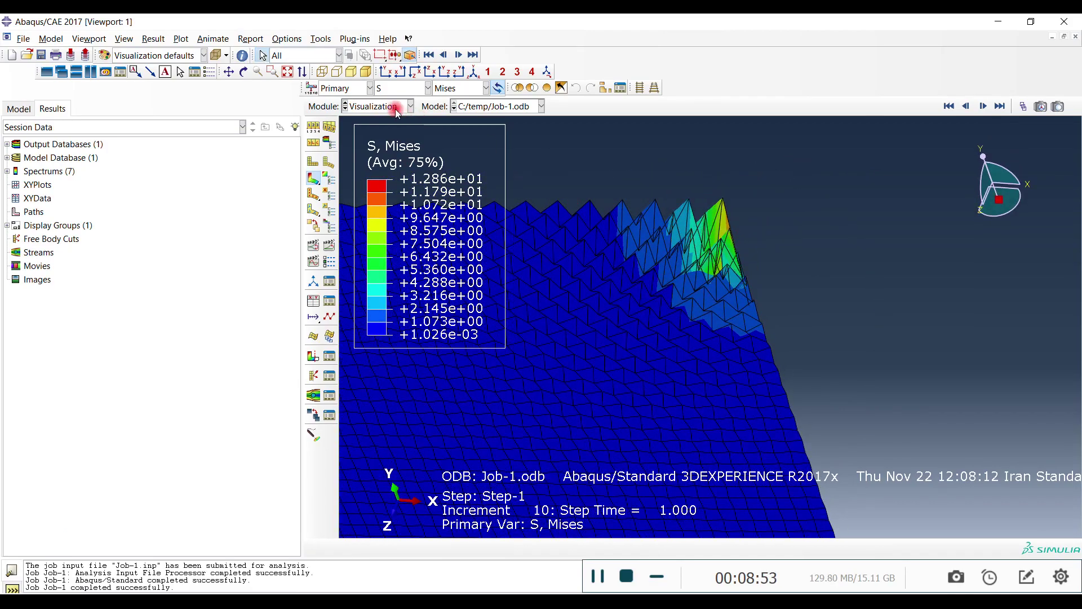
- Turn on Nlgeom for Step-1 in the Step module, confirm the edit and close the Step Manager
{"action": "left_click", "coordinate": [397, 111]}
{"action": "left_click", "coordinate": [391, 160]}
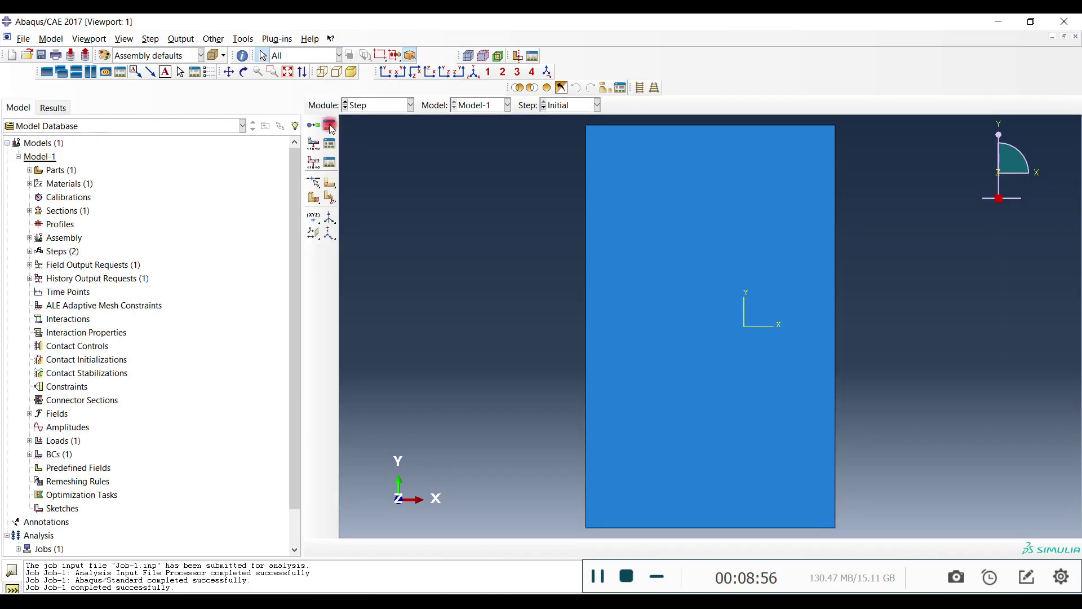
{"action": "left_click", "coordinate": [329, 124]}
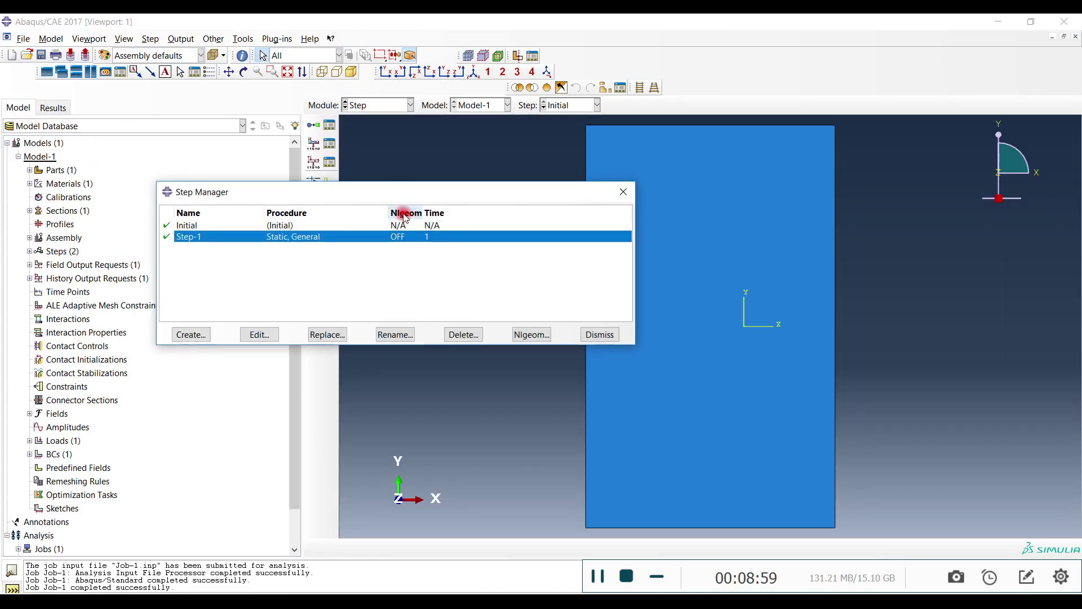
{"action": "double_click", "coordinate": [401, 240]}
{"action": "left_click", "coordinate": [343, 272]}
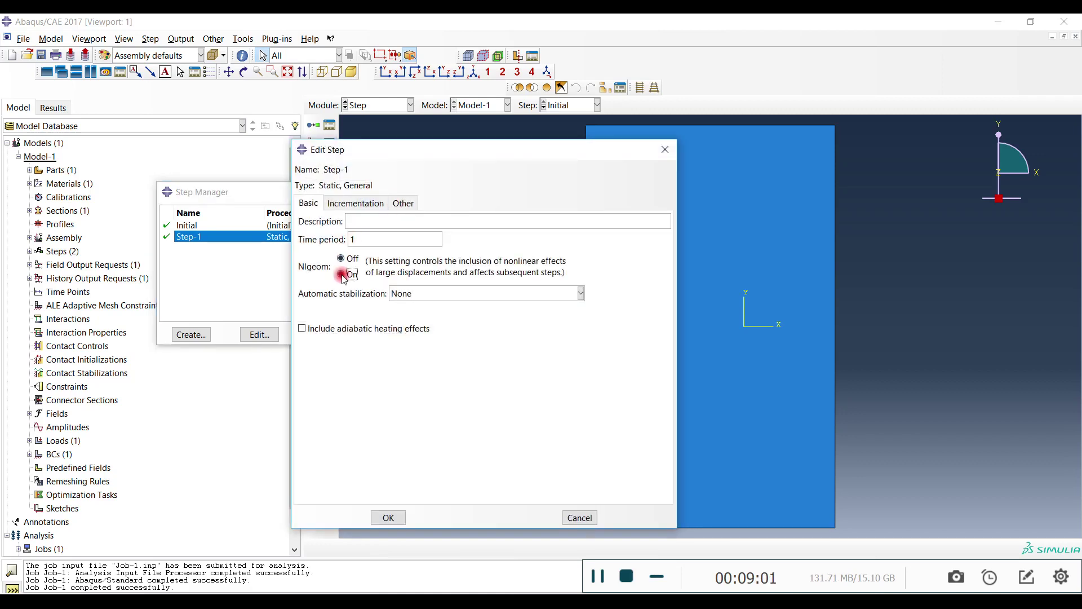
{"action": "left_click", "coordinate": [388, 517]}
{"action": "left_click", "coordinate": [599, 334]}
- Resubmit Job-1, overwriting its previous files, and check the run's progress in the job monitor
{"action": "left_click", "coordinate": [388, 104]}
{"action": "left_click", "coordinate": [389, 225]}
{"action": "left_click", "coordinate": [333, 126]}
{"action": "left_click", "coordinate": [566, 122]}
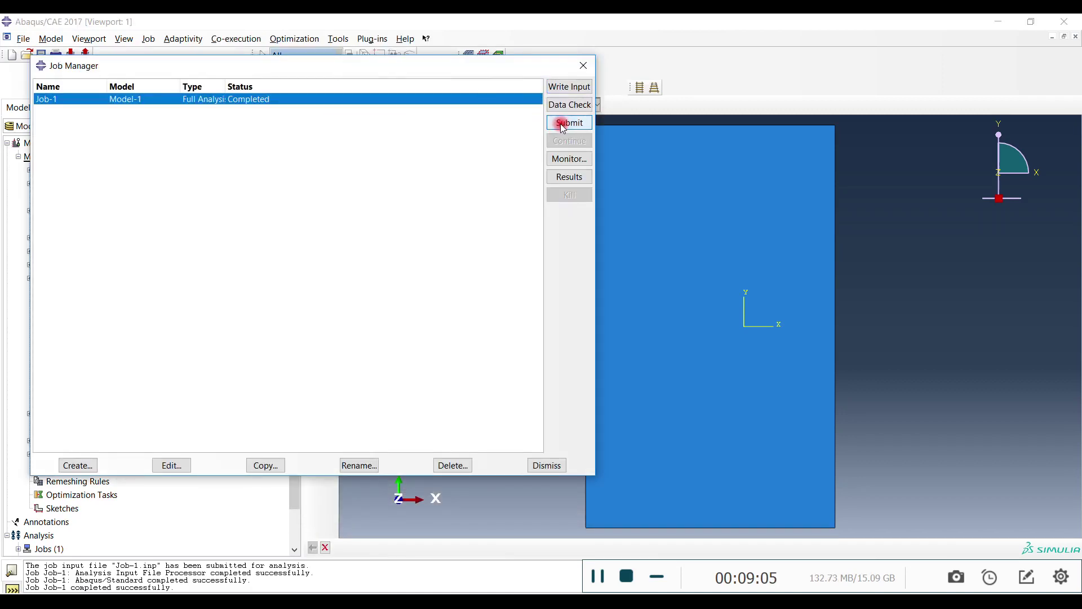
{"action": "left_click", "coordinate": [253, 269]}
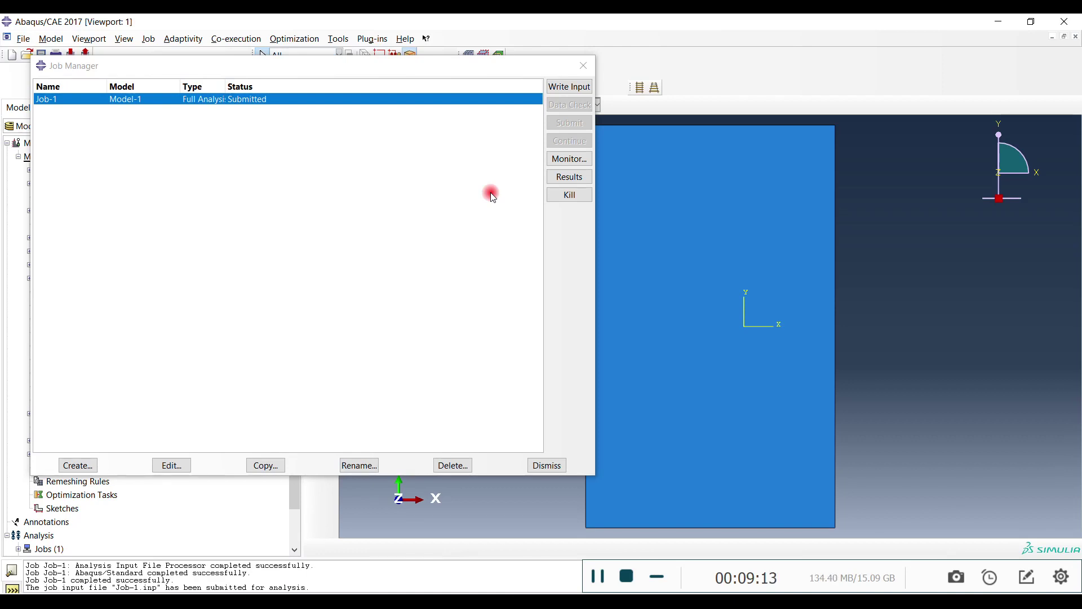
{"action": "left_click", "coordinate": [568, 160]}
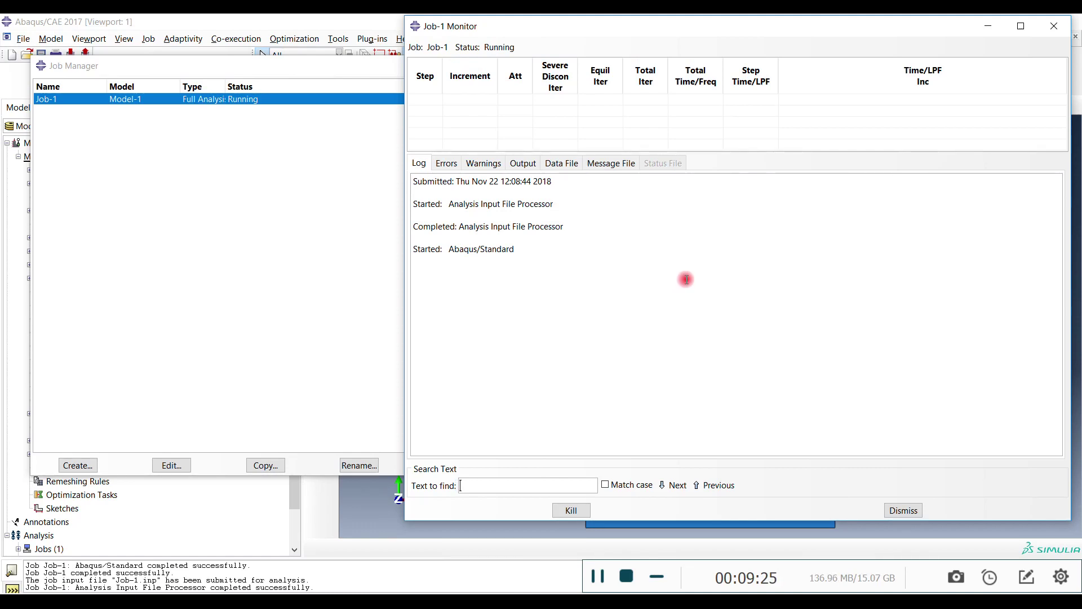
{"action": "left_click", "coordinate": [1054, 26]}
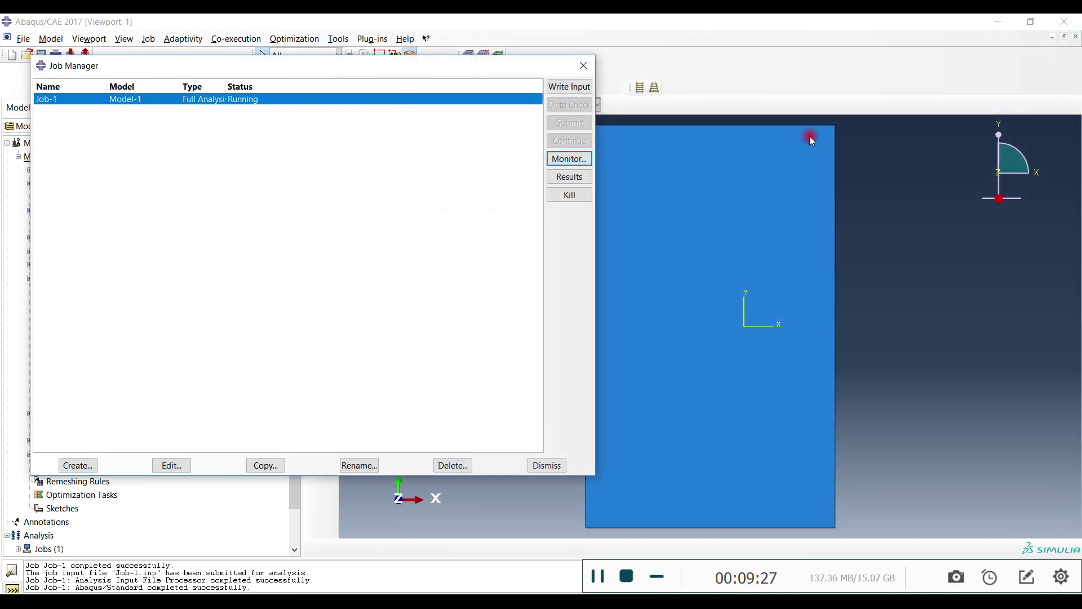
- Open the recomputed Job-1 results, plot the Mises contours on the deformed plate and inspect the loaded corner
{"action": "left_click", "coordinate": [570, 177]}
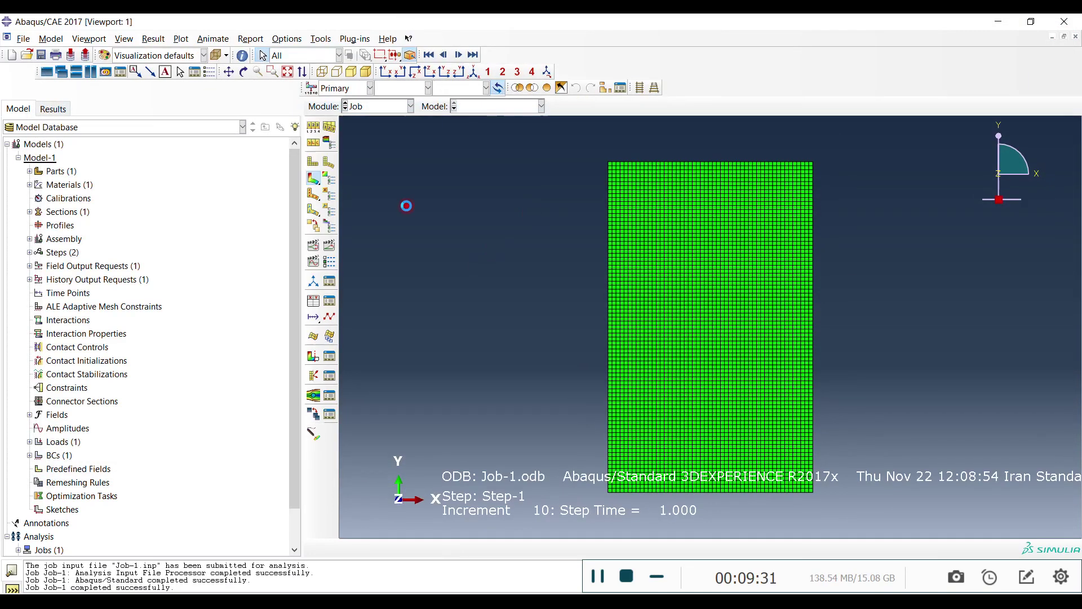
{"action": "left_click", "coordinate": [312, 180]}
{"action": "scroll", "coordinate": [819, 163], "scroll_direction": "up", "scroll_amount": 8}
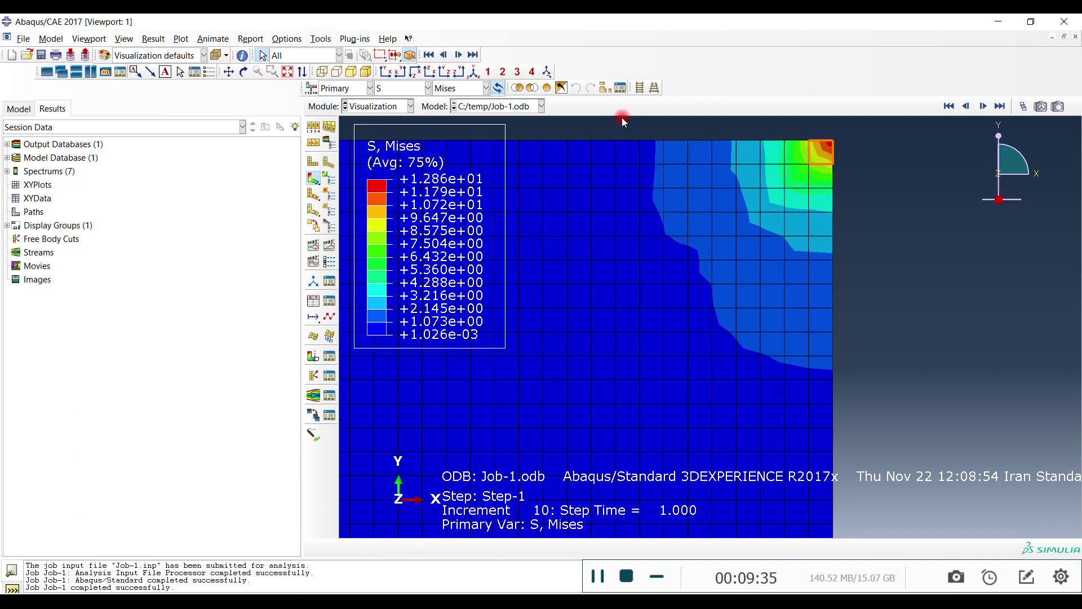
{"action": "left_click", "coordinate": [385, 72]}
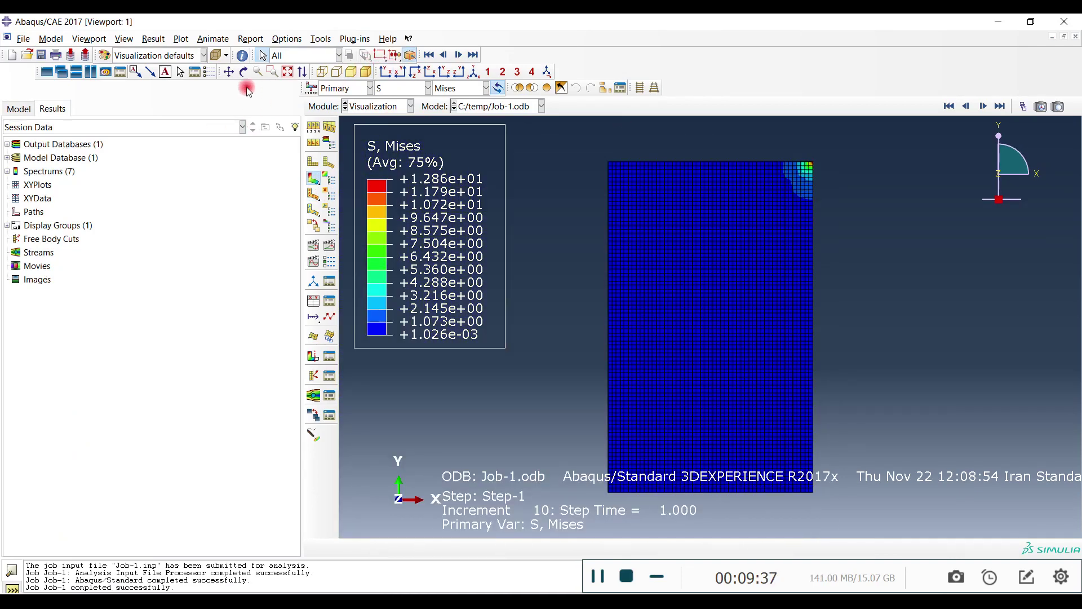
- Open the history output variables of Job-1 and look through the RF1 and RF2 reaction forces for node set BC
{"action": "left_click", "coordinate": [160, 42]}
{"action": "left_click", "coordinate": [121, 175]}
{"action": "left_click", "coordinate": [151, 38]}
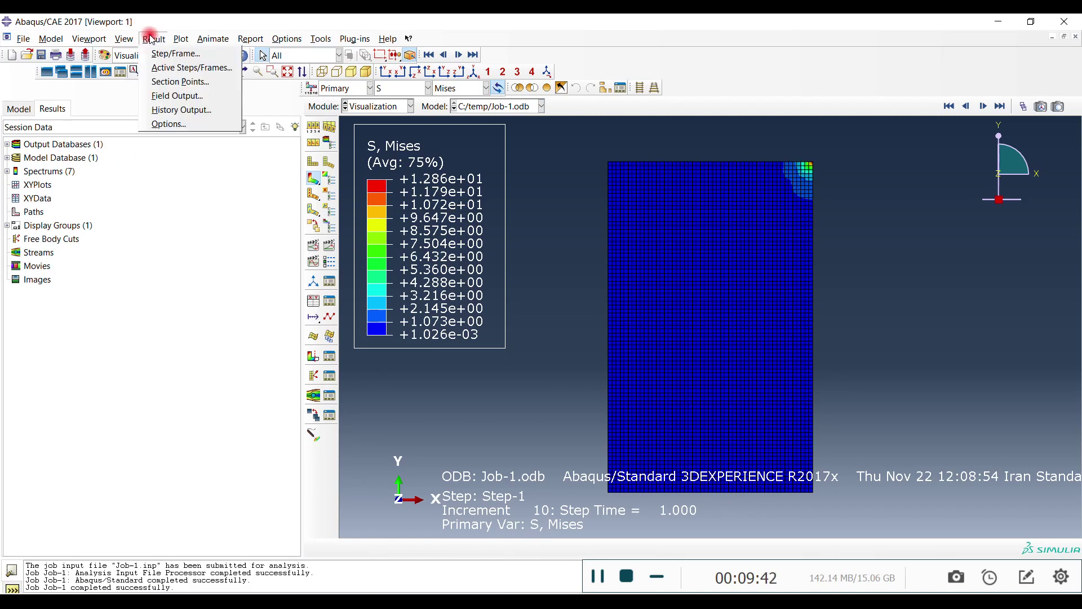
{"action": "left_click", "coordinate": [171, 110]}
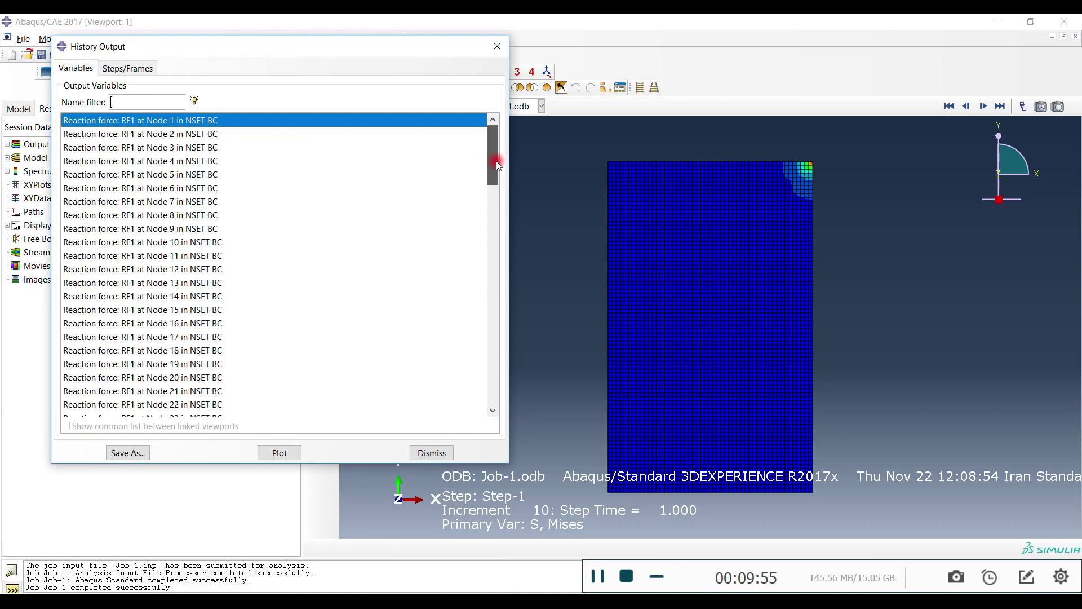
{"action": "left_click_drag", "start_coordinate": [496, 163], "coordinate": [486, 269]}
{"action": "left_click", "coordinate": [131, 253]}
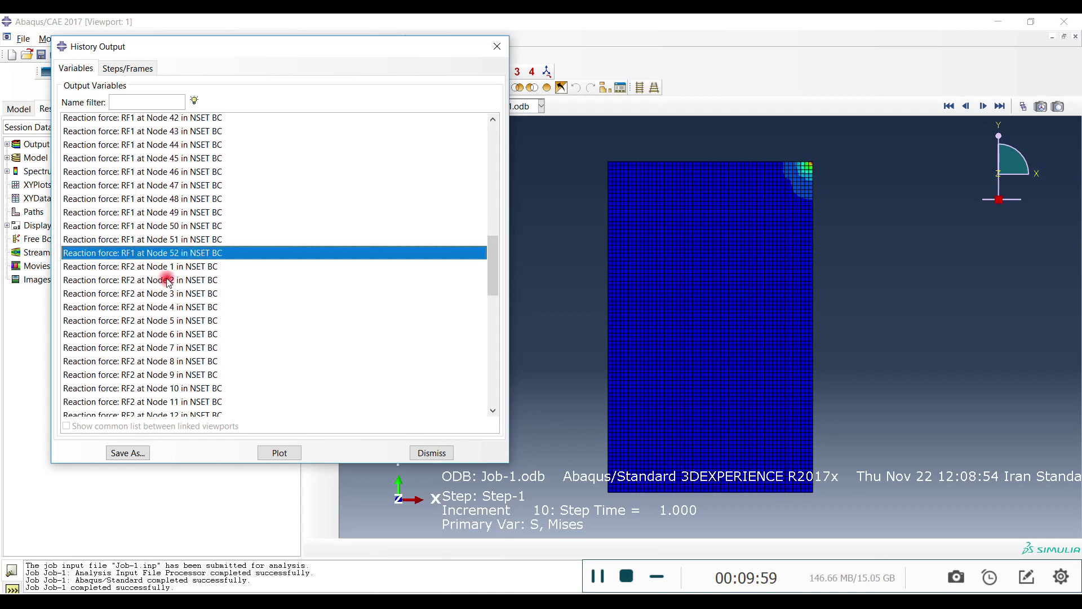
{"action": "left_click", "coordinate": [153, 265]}
{"action": "left_click_drag", "start_coordinate": [494, 266], "coordinate": [489, 112]}
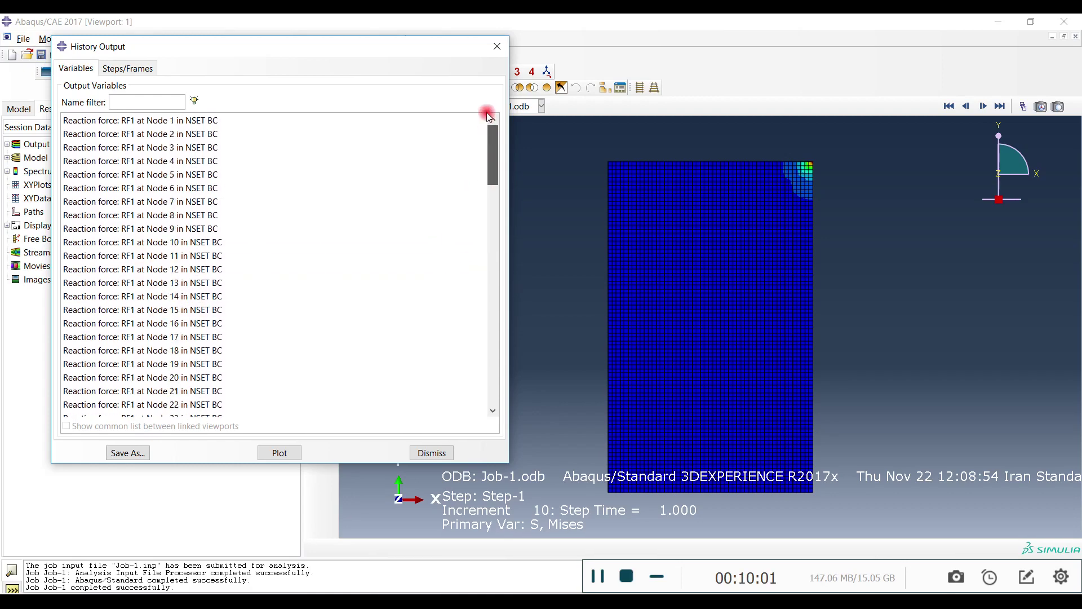
- Select all RF1 reaction force entries of node set BC, from Node 1 through Node 52
{"action": "left_click", "coordinate": [198, 119]}
{"action": "scroll", "coordinate": [236, 217], "scroll_direction": "down", "scroll_amount": 12}
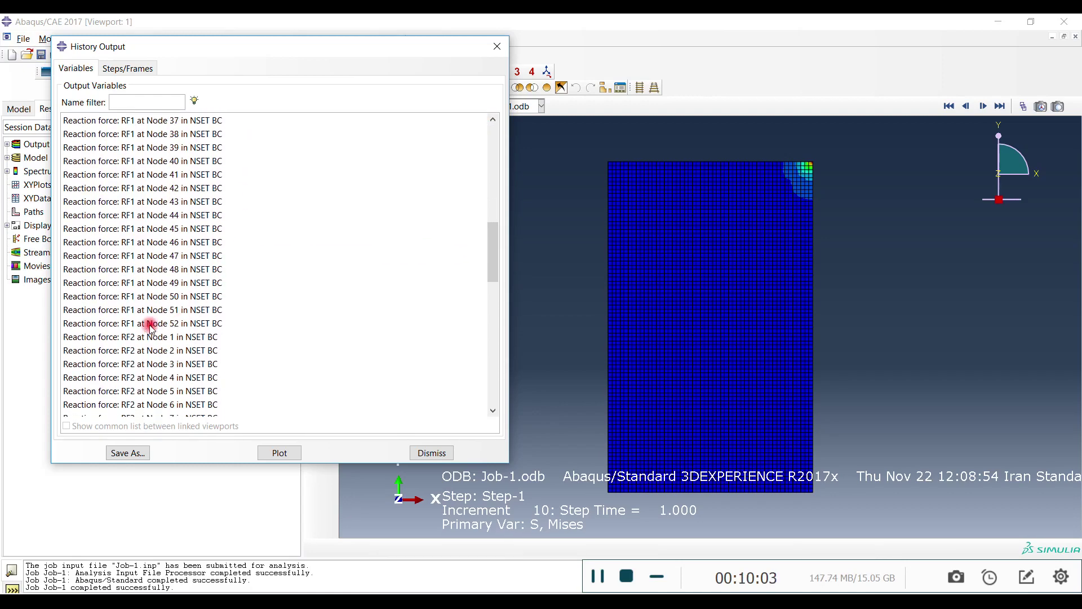
{"action": "left_click", "coordinate": [148, 326], "text": "shift"}
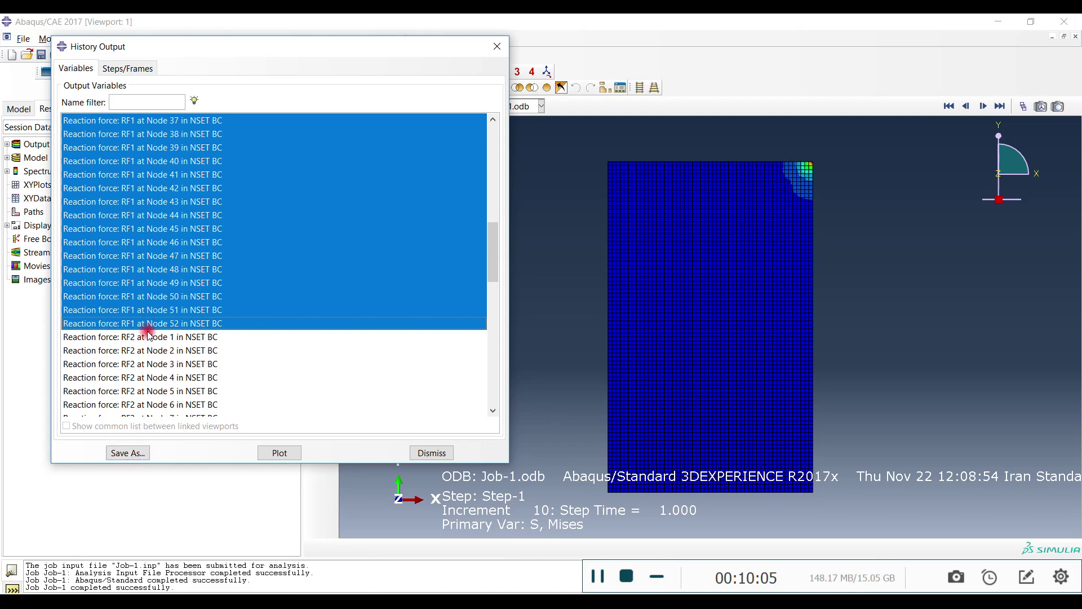
{"action": "scroll", "coordinate": [402, 307], "scroll_direction": "up", "scroll_amount": 5}
{"action": "scroll", "coordinate": [395, 361], "scroll_direction": "down", "scroll_amount": 4}
{"action": "scroll", "coordinate": [408, 370], "scroll_direction": "down", "scroll_amount": 6}
{"action": "scroll", "coordinate": [284, 309], "scroll_direction": "up", "scroll_amount": 3}
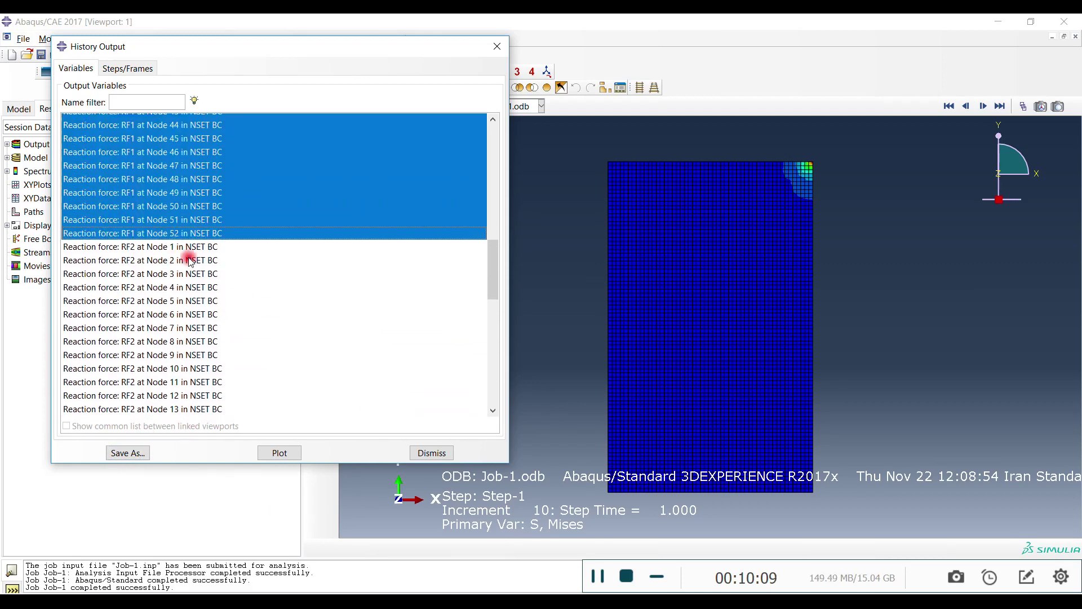
- Save the selected RF1 histories as XY data named RF1, using the sum((XY,XY,...)) operation
{"action": "left_click", "coordinate": [128, 453]}
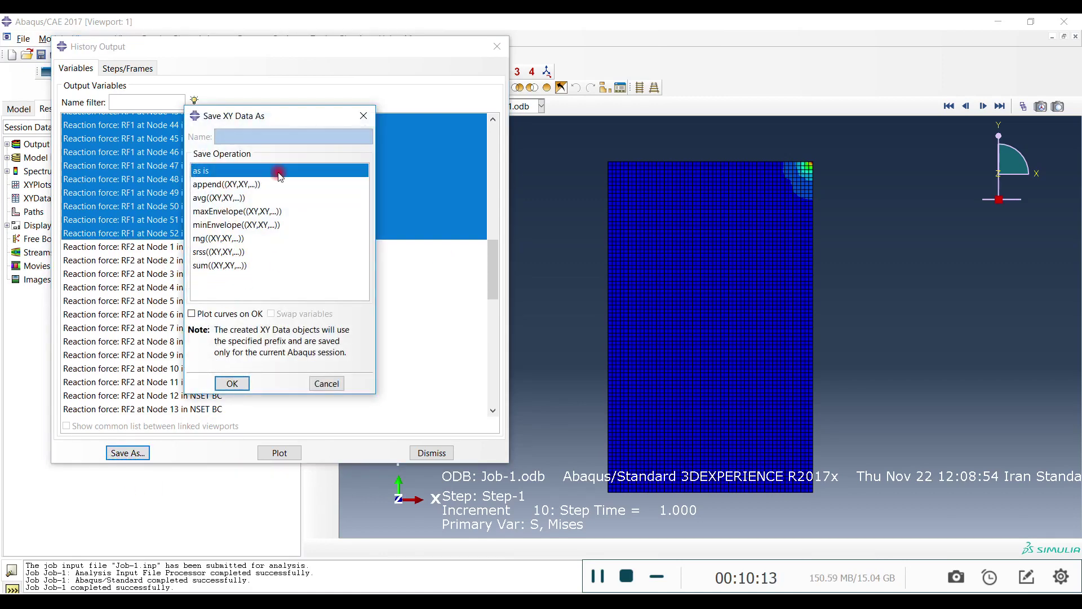
{"action": "left_click", "coordinate": [221, 266]}
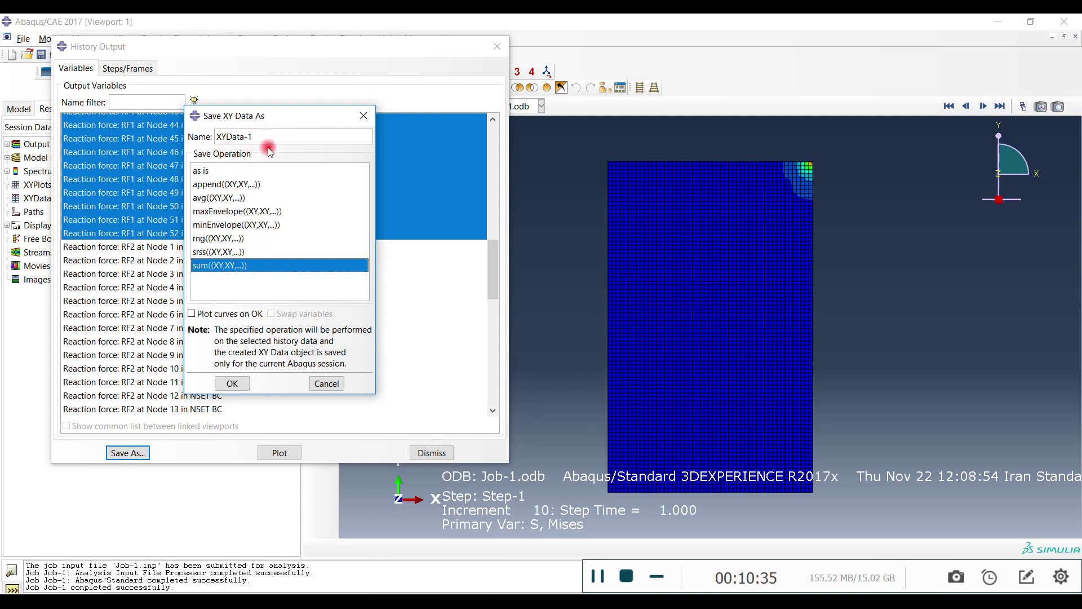
{"action": "left_click", "coordinate": [233, 389]}
{"action": "triple_click", "coordinate": [257, 136]}
{"action": "type", "text": "RF1"}
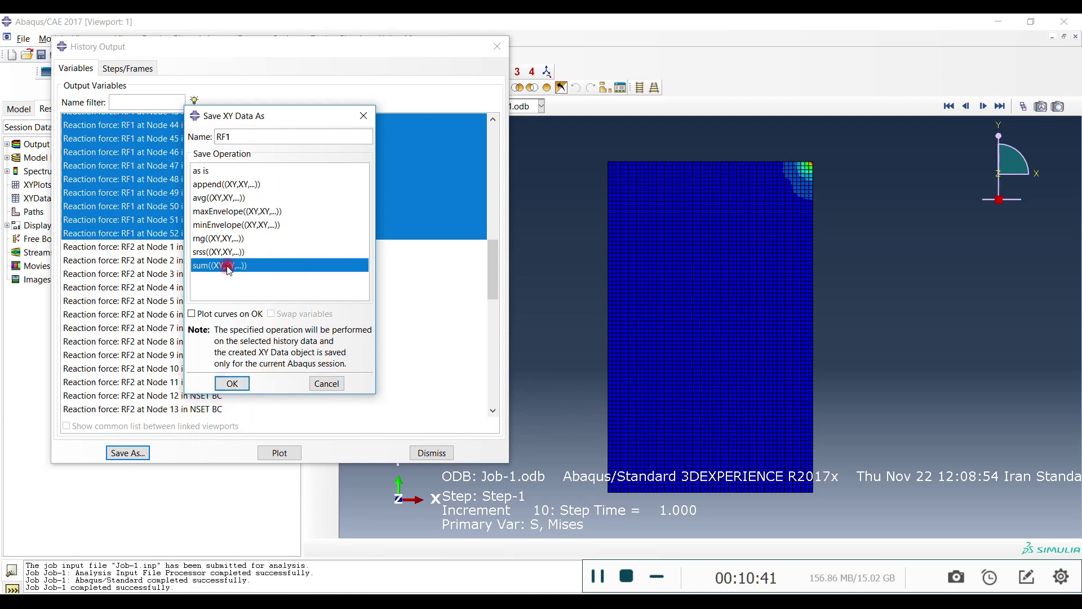
{"action": "left_click", "coordinate": [232, 384]}
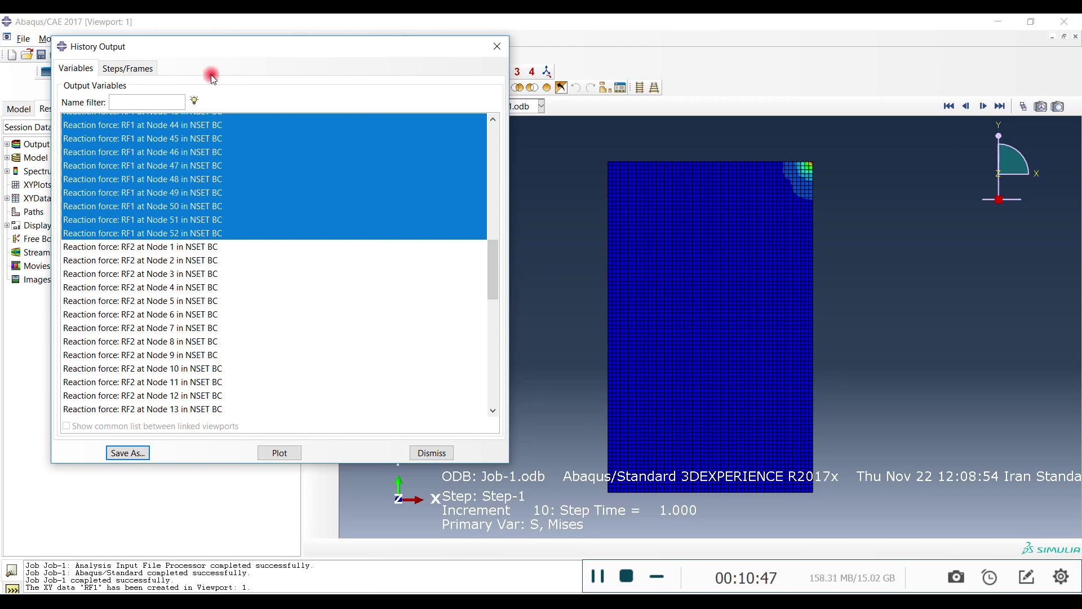
- Expand the XYData entries in the results tree and plot the RF1 curve
{"action": "left_click", "coordinate": [8, 198]}
{"action": "left_click", "coordinate": [30, 214]}
{"action": "right_click", "coordinate": [29, 214]}
{"action": "left_click", "coordinate": [48, 221]}
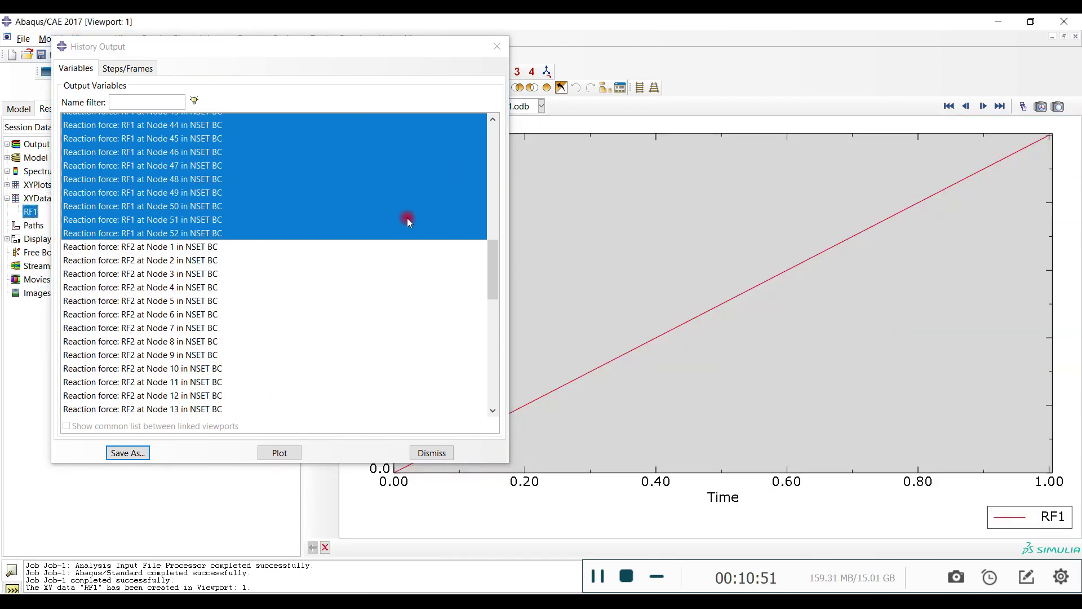
- Select the RF2 histories of Nodes 1 through 52 in set BC and save their sum as XY data named RF2
{"action": "left_click", "coordinate": [450, 251]}
{"action": "left_click_drag", "start_coordinate": [492, 265], "coordinate": [493, 372]}
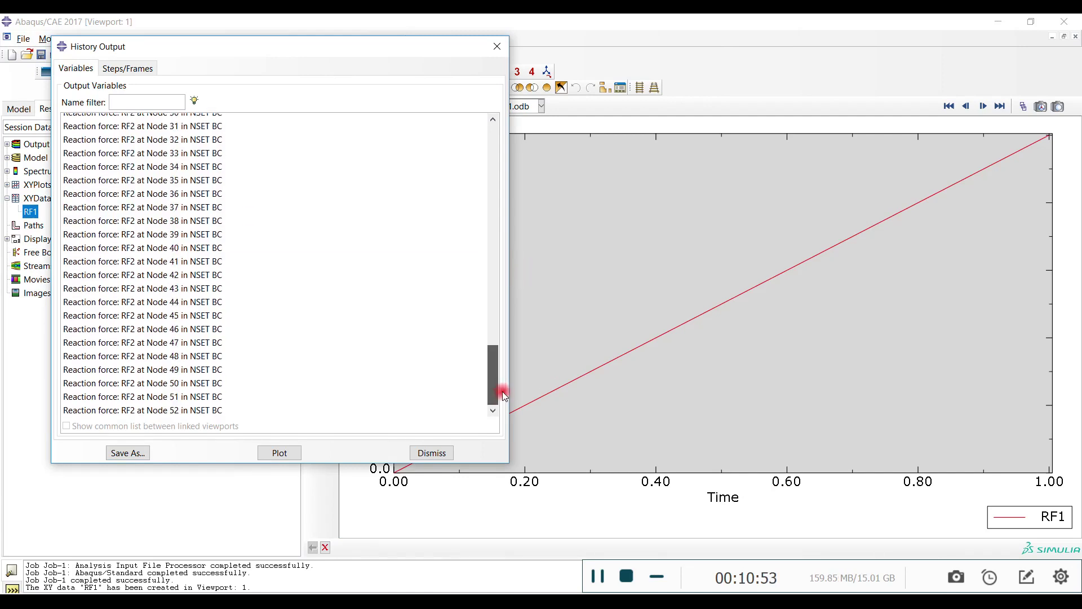
{"action": "left_click", "coordinate": [175, 410], "text": "shift"}
{"action": "left_click", "coordinate": [127, 453]}
{"action": "left_click", "coordinate": [220, 265]}
{"action": "triple_click", "coordinate": [263, 133]}
{"action": "type", "text": "RF2"}
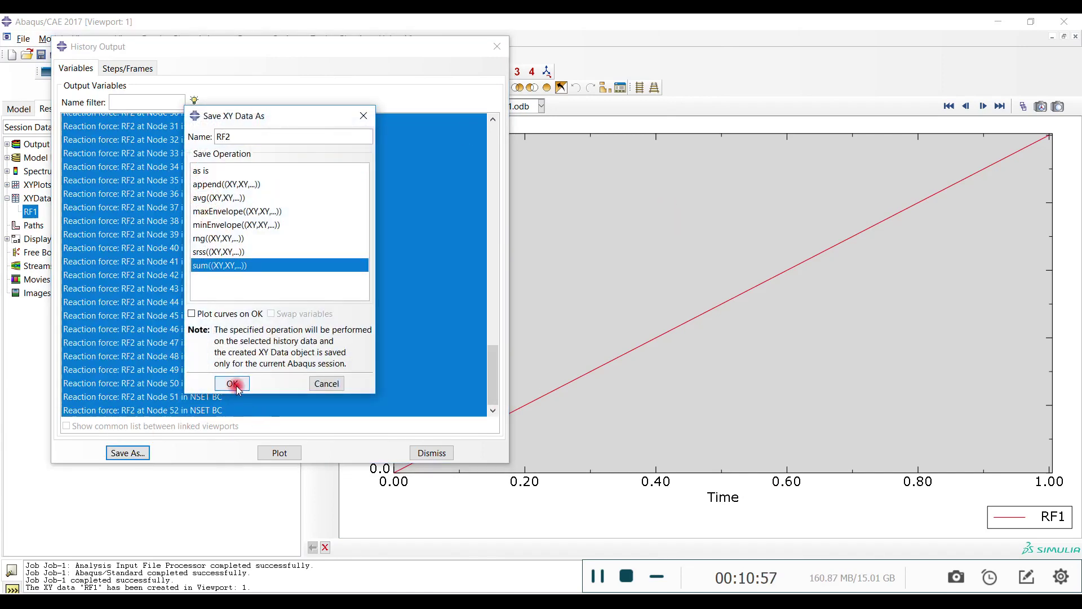
{"action": "left_click", "coordinate": [233, 384]}
- Dismiss the History Output dialog and add the RF2 curve to the existing RF1 plot
{"action": "left_click", "coordinate": [432, 452]}
{"action": "left_click", "coordinate": [30, 225]}
{"action": "right_click", "coordinate": [32, 226]}
{"action": "left_click", "coordinate": [29, 225]}
{"action": "right_click", "coordinate": [30, 224]}
{"action": "left_click", "coordinate": [97, 276]}
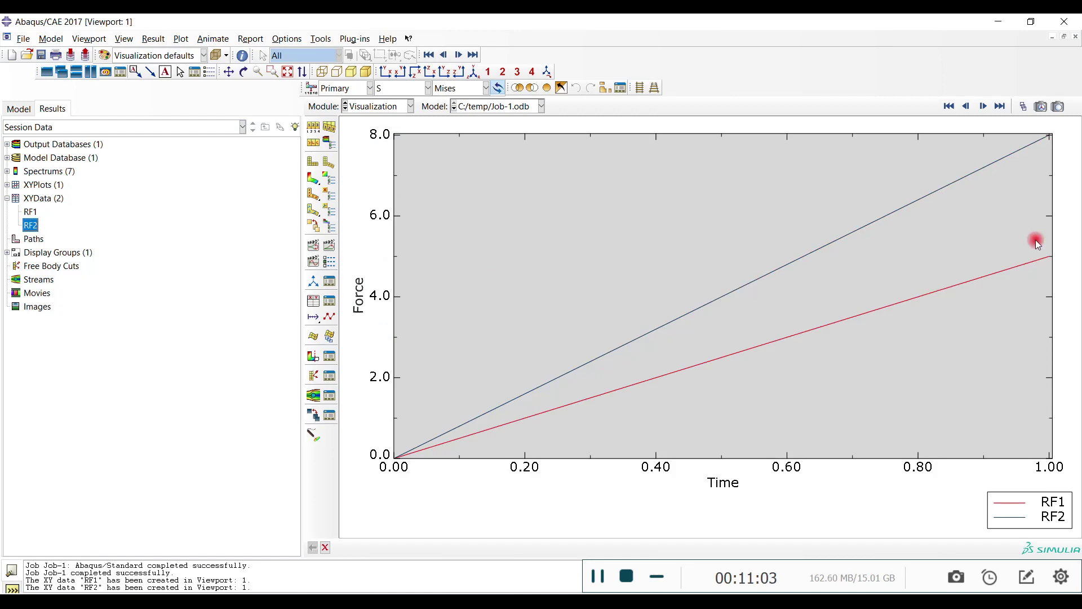
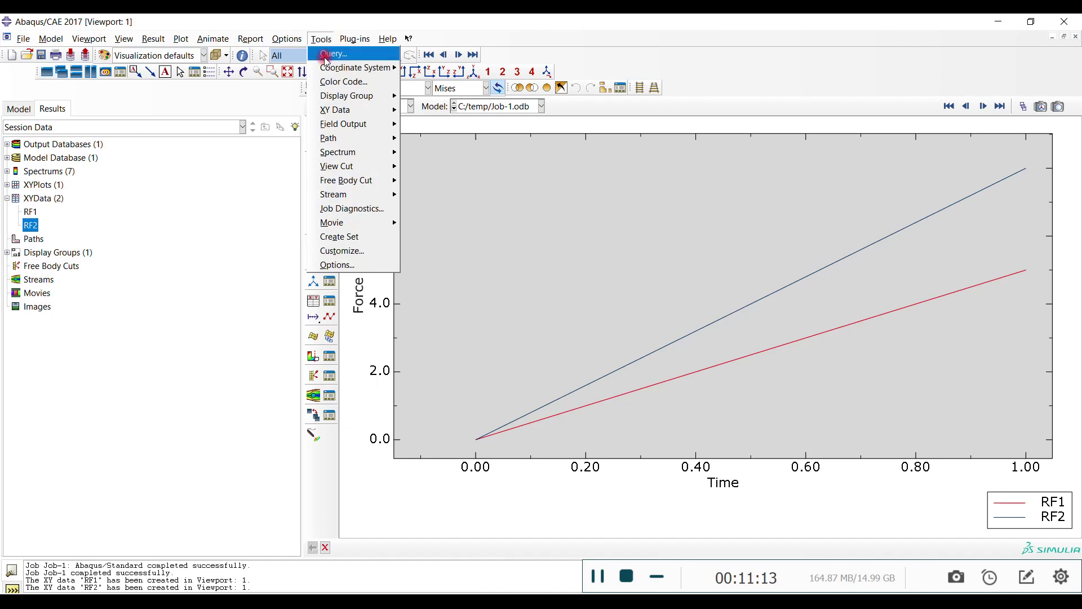
- Query probe values on the XY plot and pick the end points of the RF1 and RF2 curves
{"action": "left_click", "coordinate": [323, 38]}
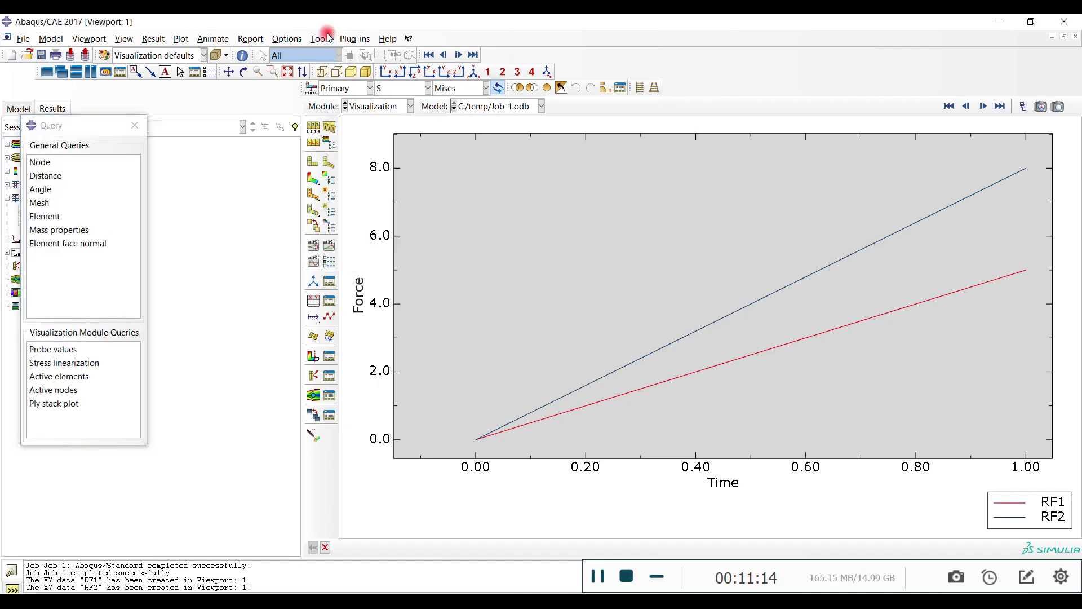
{"action": "left_click", "coordinate": [70, 155]}
{"action": "left_click", "coordinate": [57, 350]}
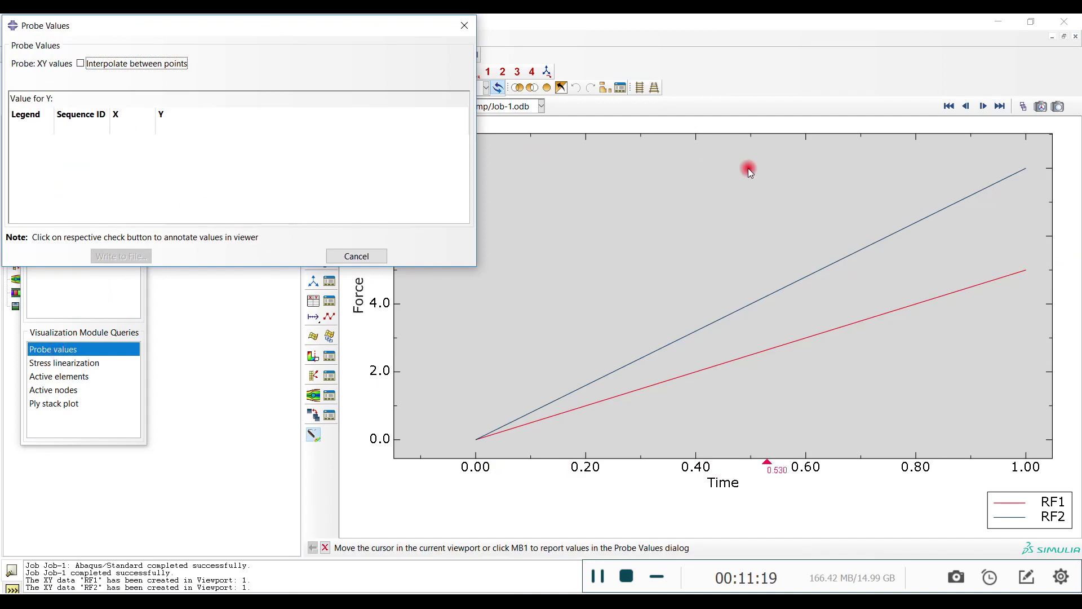
{"action": "mouse_move", "coordinate": [605, 381]}
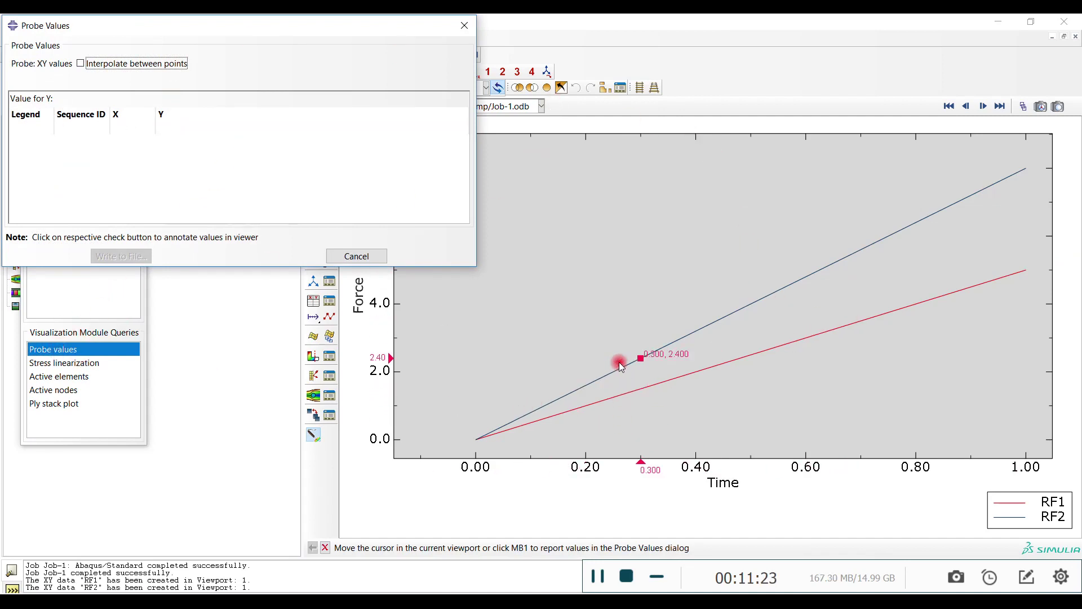
{"action": "mouse_move", "coordinate": [809, 279]}
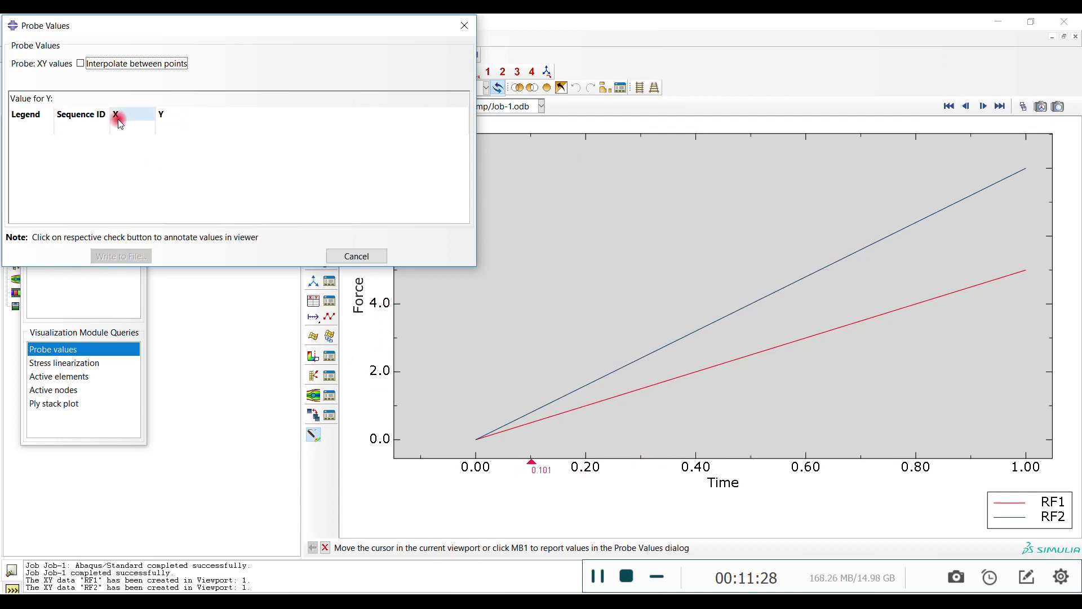
{"action": "left_click", "coordinate": [1027, 275]}
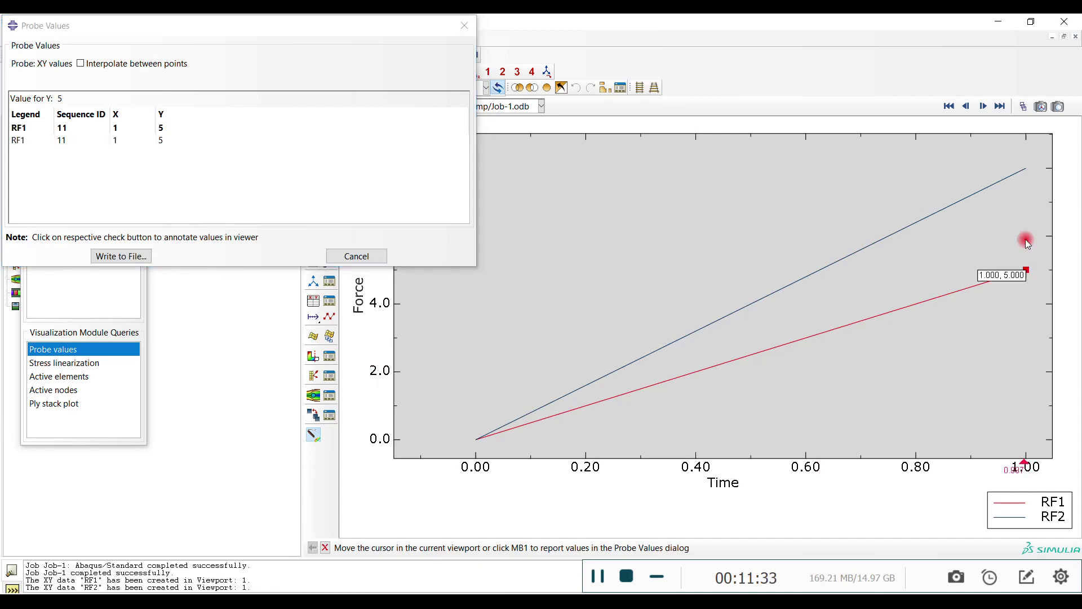
{"action": "left_click", "coordinate": [1027, 171]}
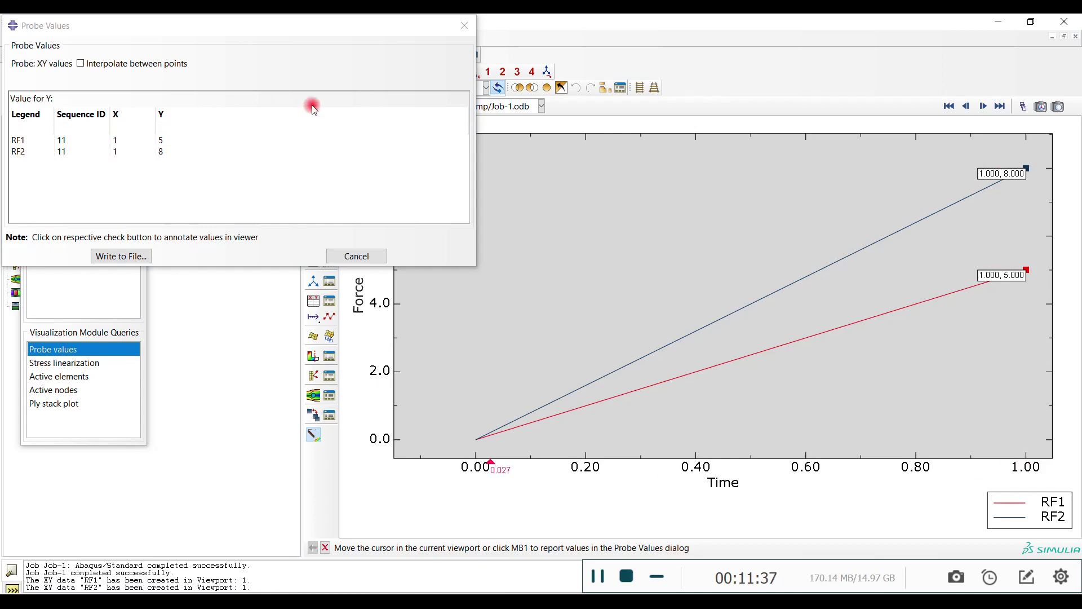
- Check the probed RF1 and RF2 values in the table and close Probe Values without writing them to a file
{"action": "left_click", "coordinate": [162, 140]}
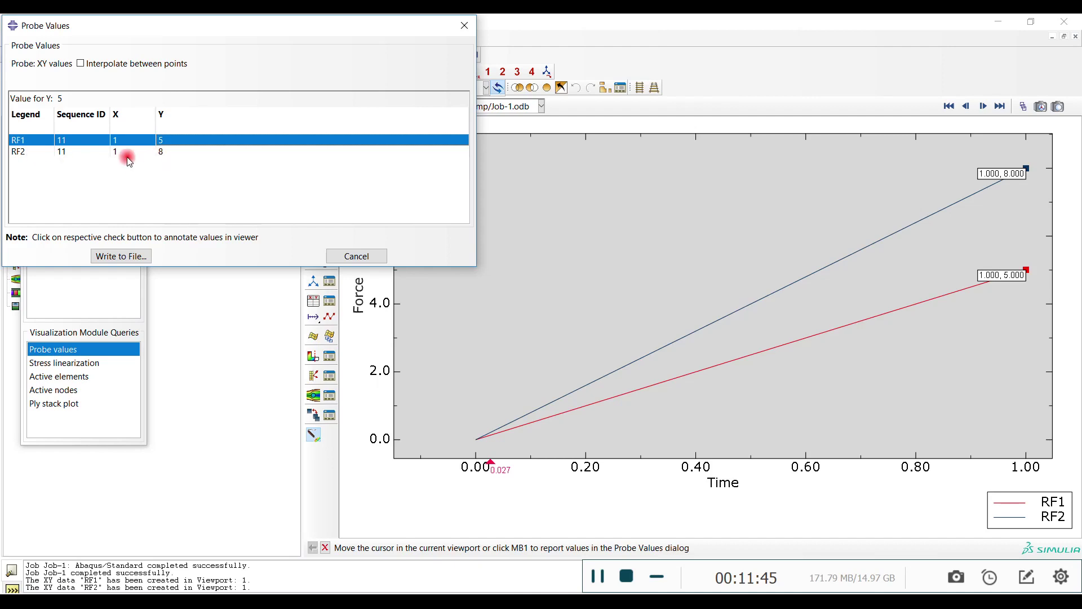
{"action": "left_click", "coordinate": [163, 153]}
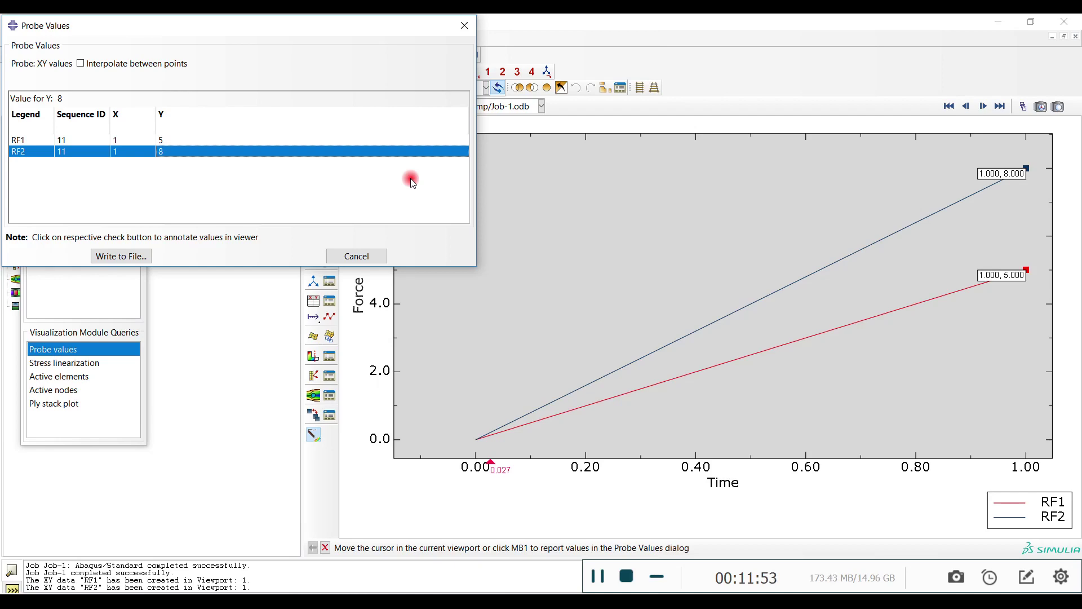
{"action": "left_click", "coordinate": [375, 257]}
{"action": "left_click", "coordinate": [238, 198]}
{"action": "left_click", "coordinate": [237, 196]}
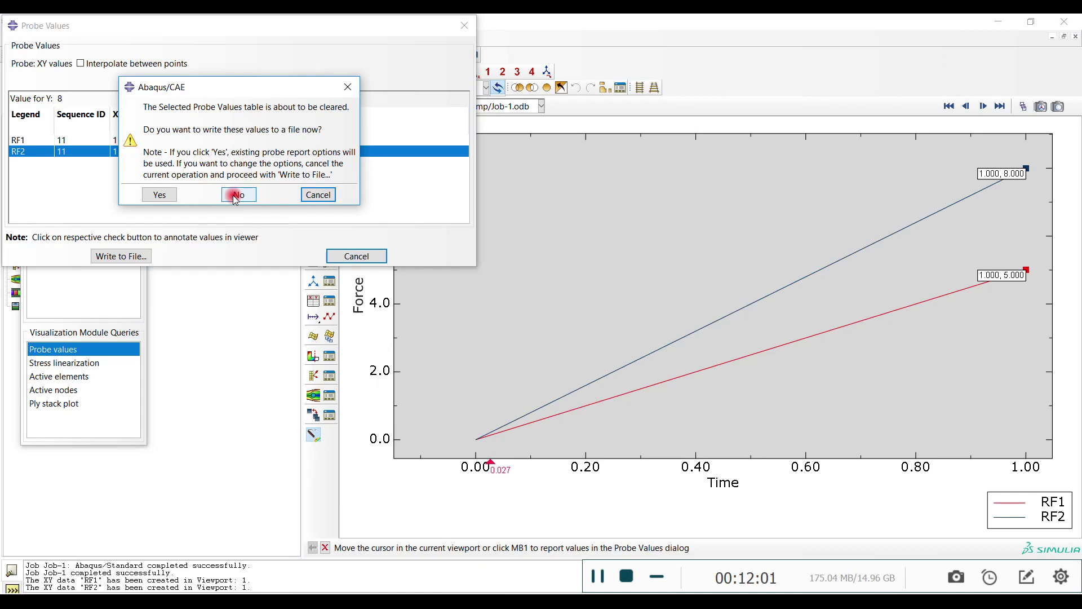
- In the Load module, open Load-1 from the Load Manager to check its CF1 and CF2 components, and cancel without changes
{"action": "left_click", "coordinate": [381, 109]}
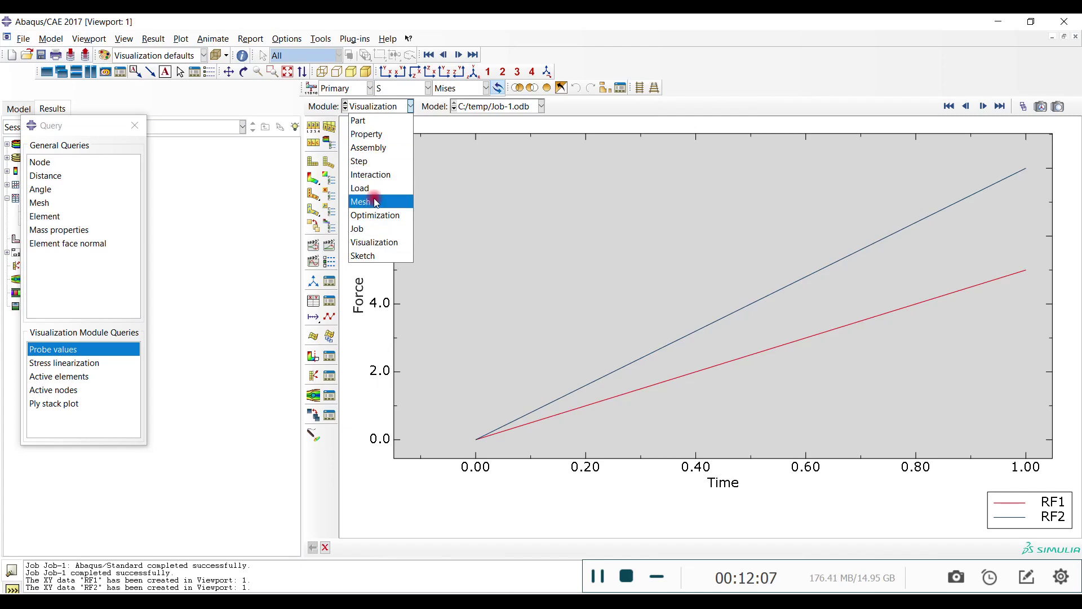
{"action": "left_click", "coordinate": [361, 189]}
{"action": "left_click", "coordinate": [330, 126]}
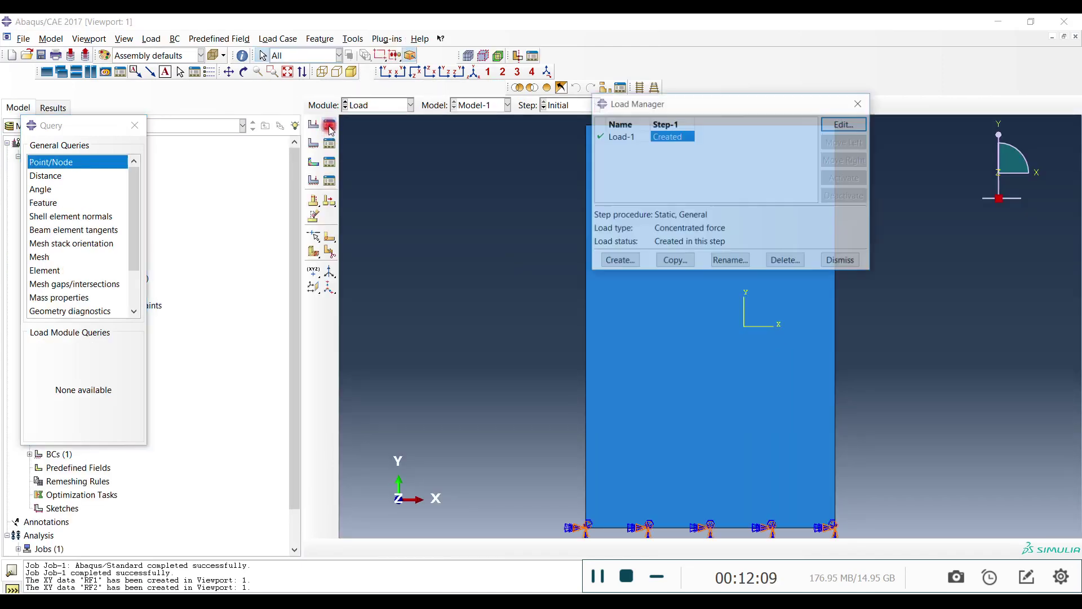
{"action": "left_click", "coordinate": [843, 125]}
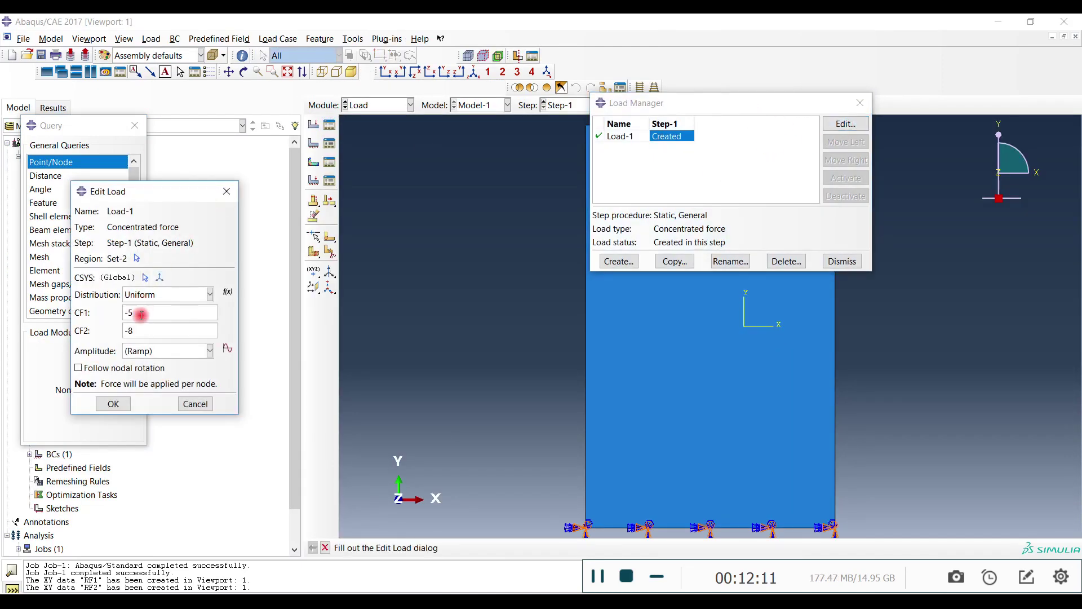
{"action": "left_click_drag", "start_coordinate": [141, 332], "coordinate": [32, 335]}
{"action": "left_click", "coordinate": [32, 335]}
{"action": "left_click", "coordinate": [129, 313]}
{"action": "left_click", "coordinate": [194, 404]}
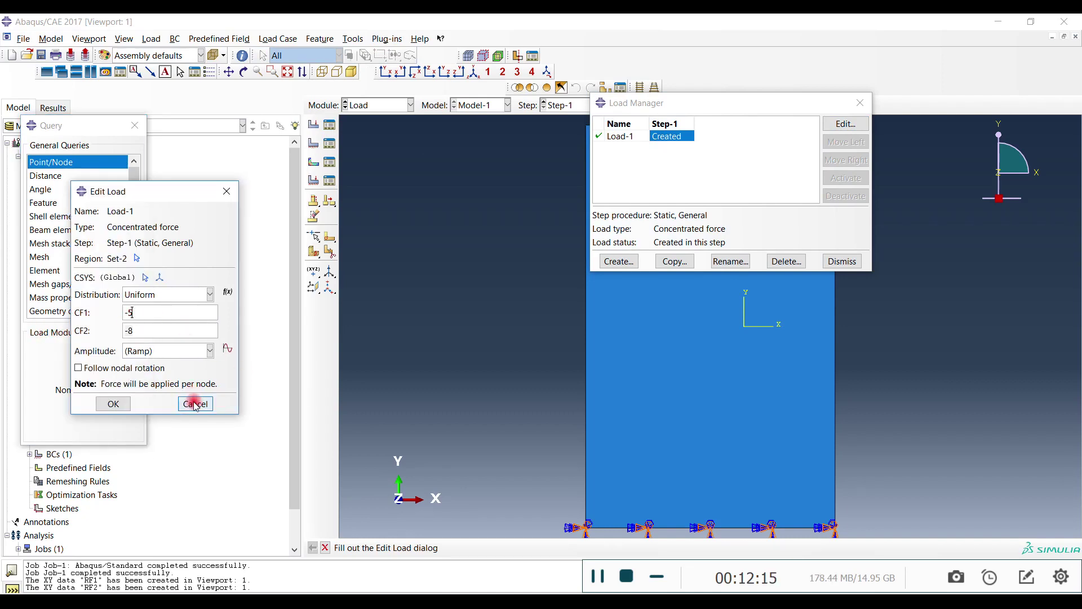
{"action": "left_click", "coordinate": [851, 262]}
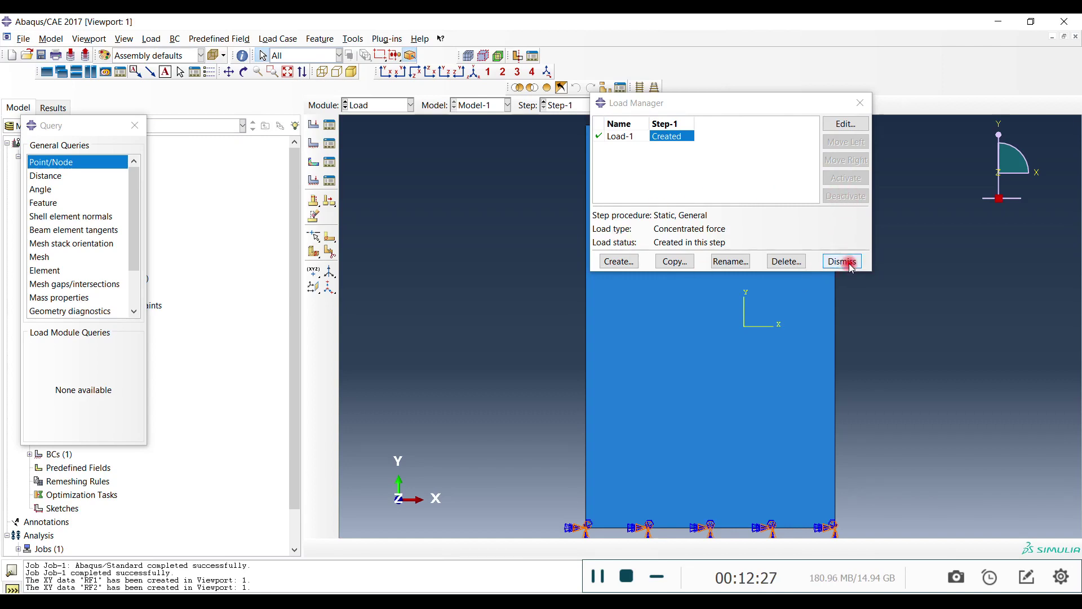
{"action": "left_click", "coordinate": [750, 108]}
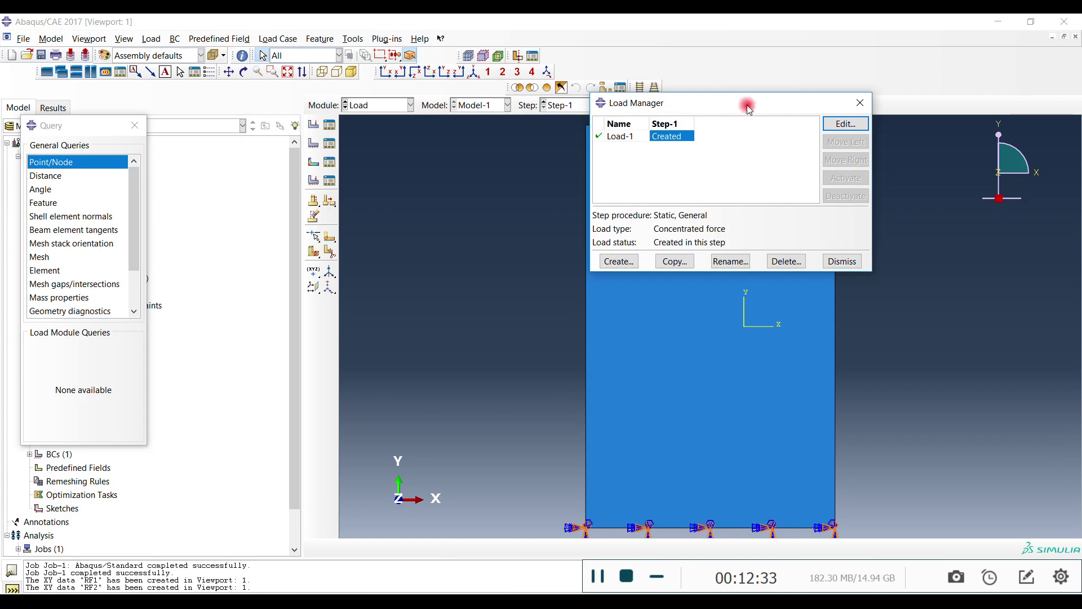
{"action": "left_click", "coordinate": [64, 125]}
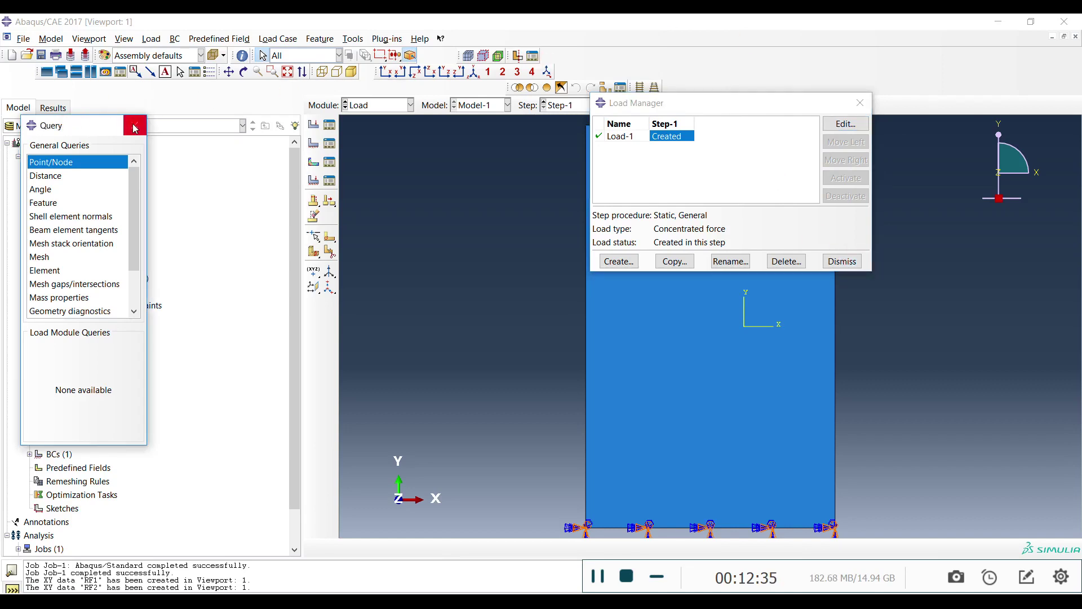